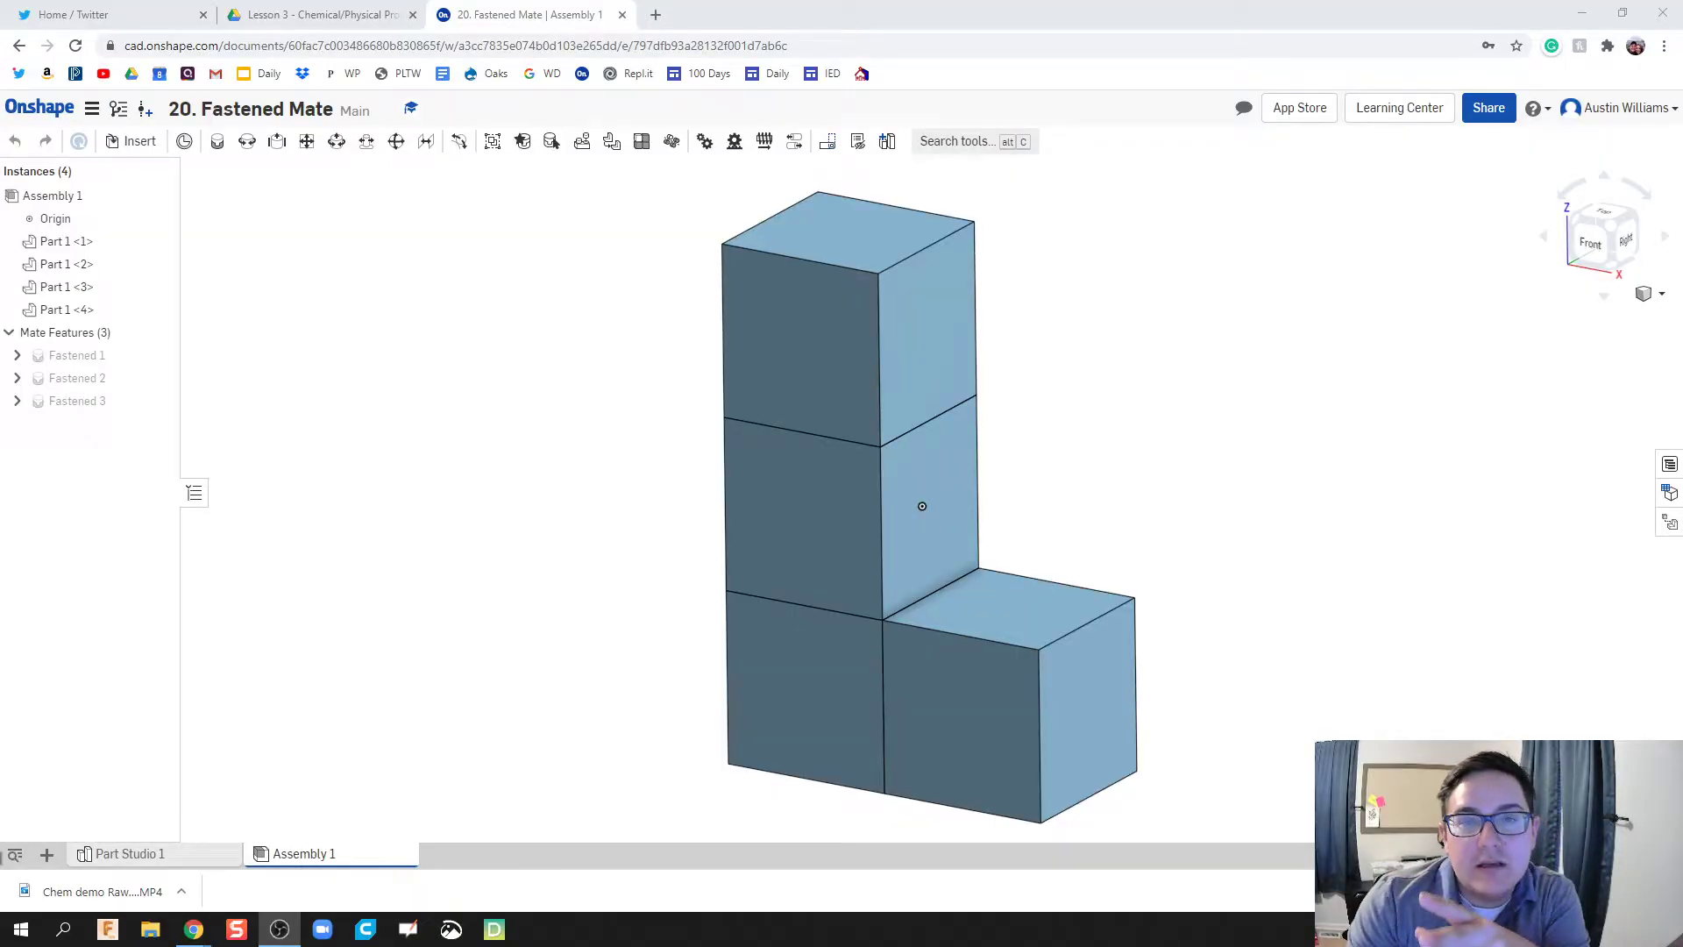
- Examine the finished four-cube example in Assembly 1 and its source cube in Part Studio 1
scroll(514, 706, down, 5)
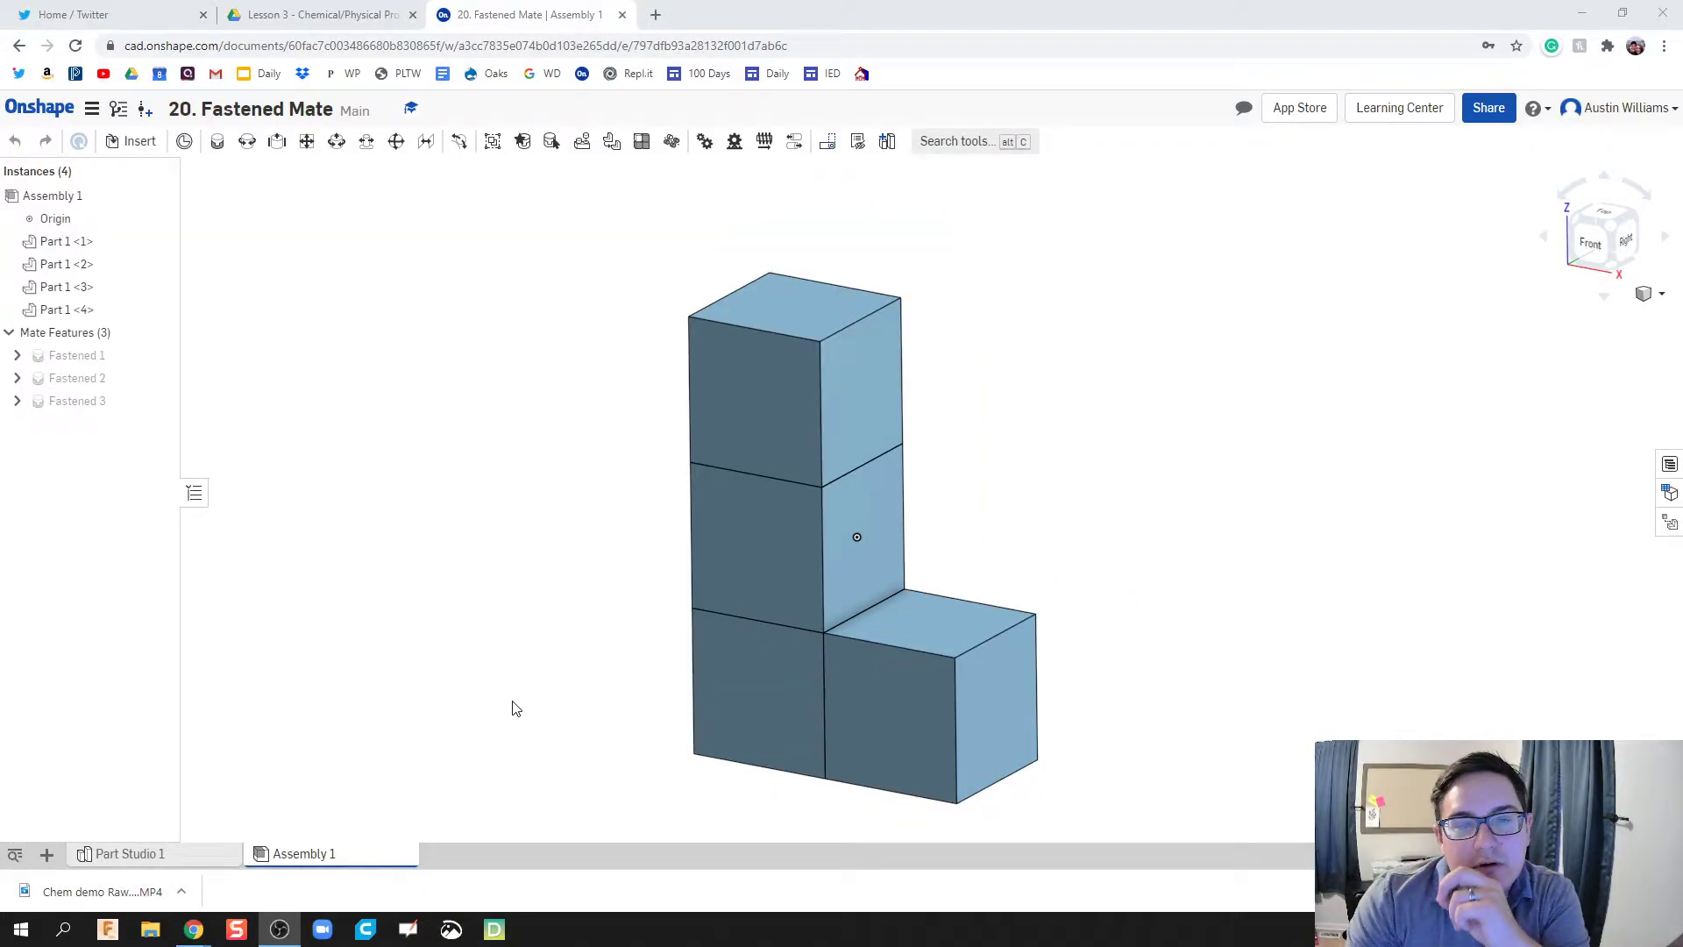
scroll(590, 646, up, 3)
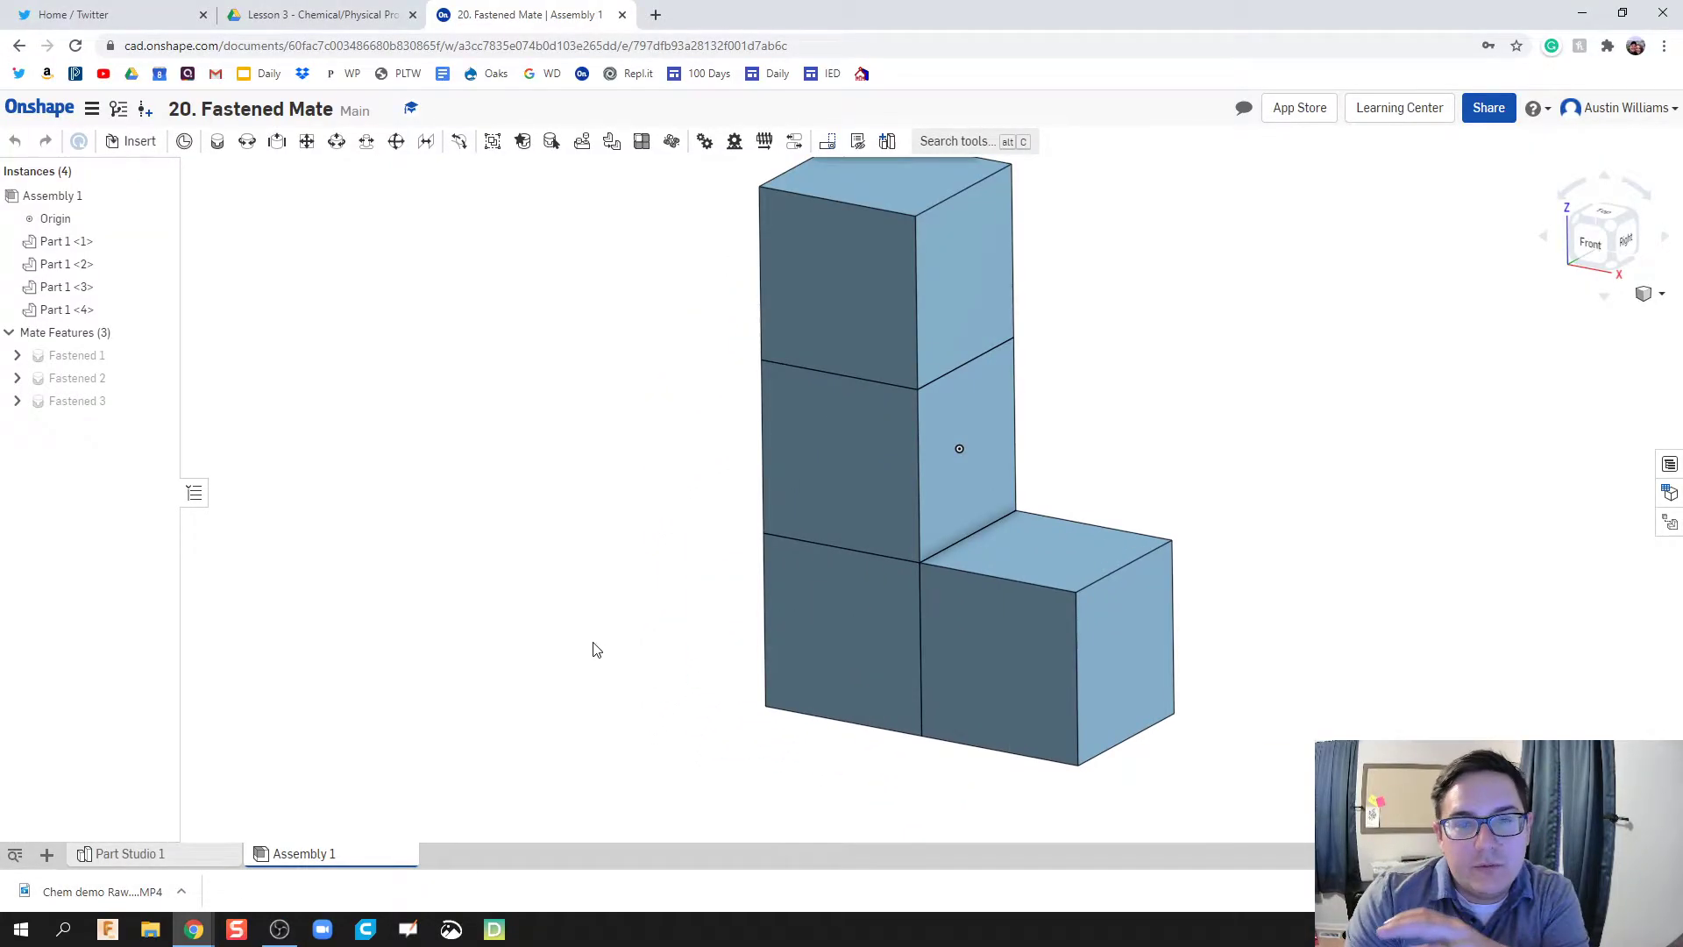
scroll(590, 646, down, 2)
scroll(596, 649, up, 1)
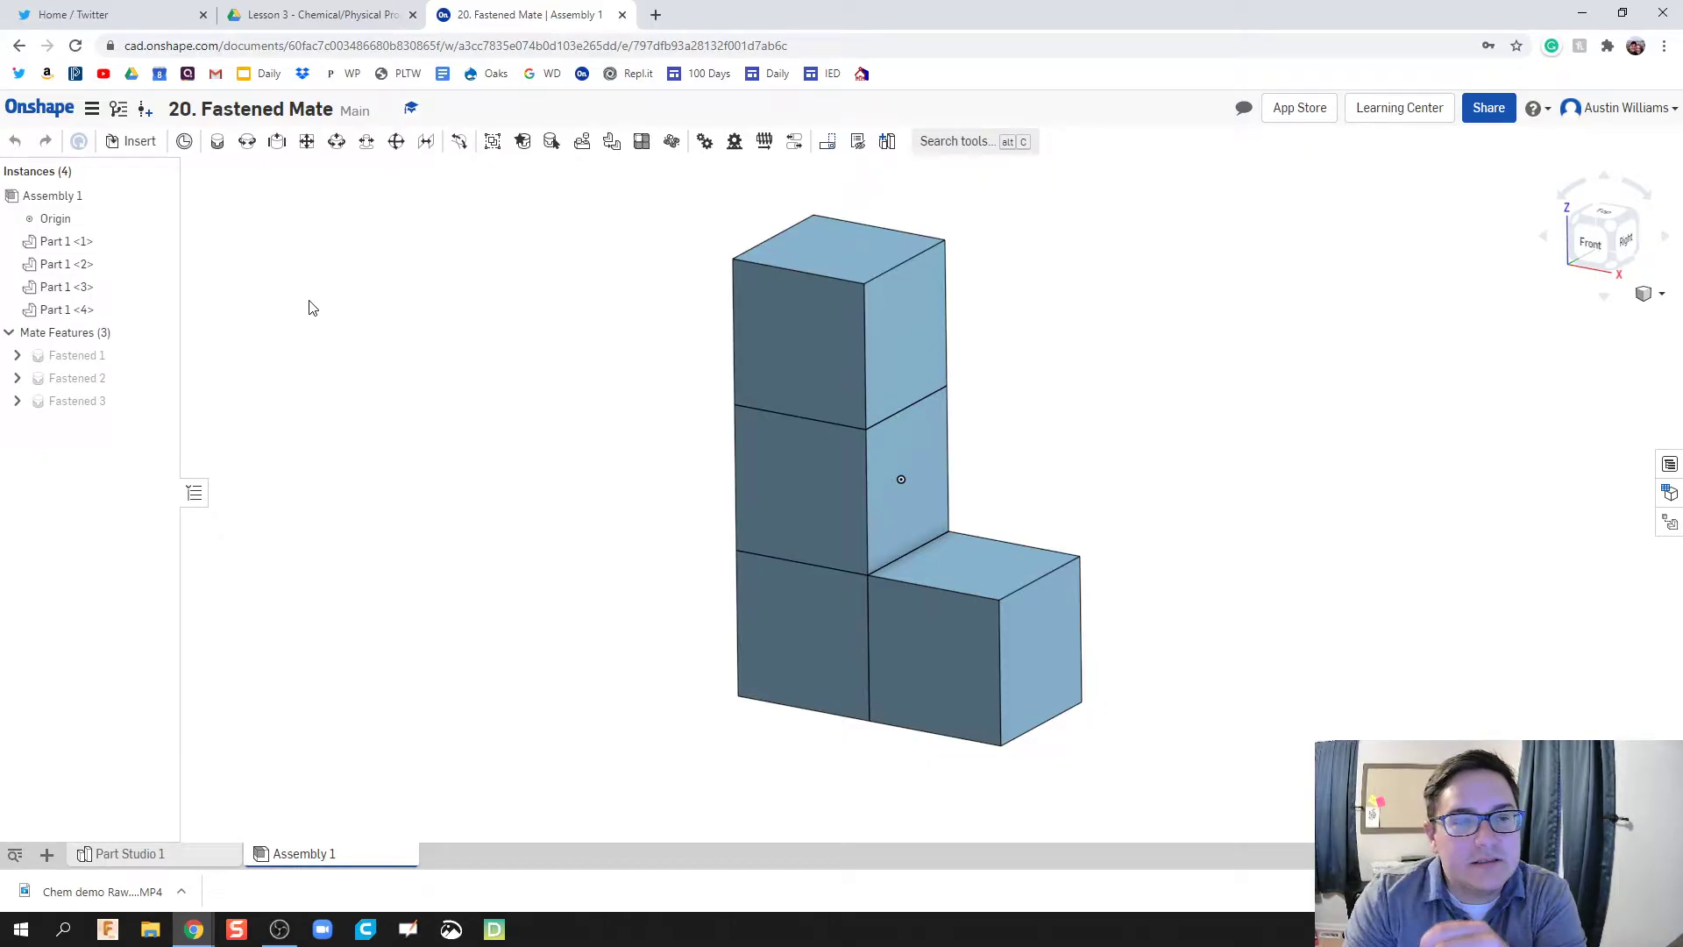
click(187, 854)
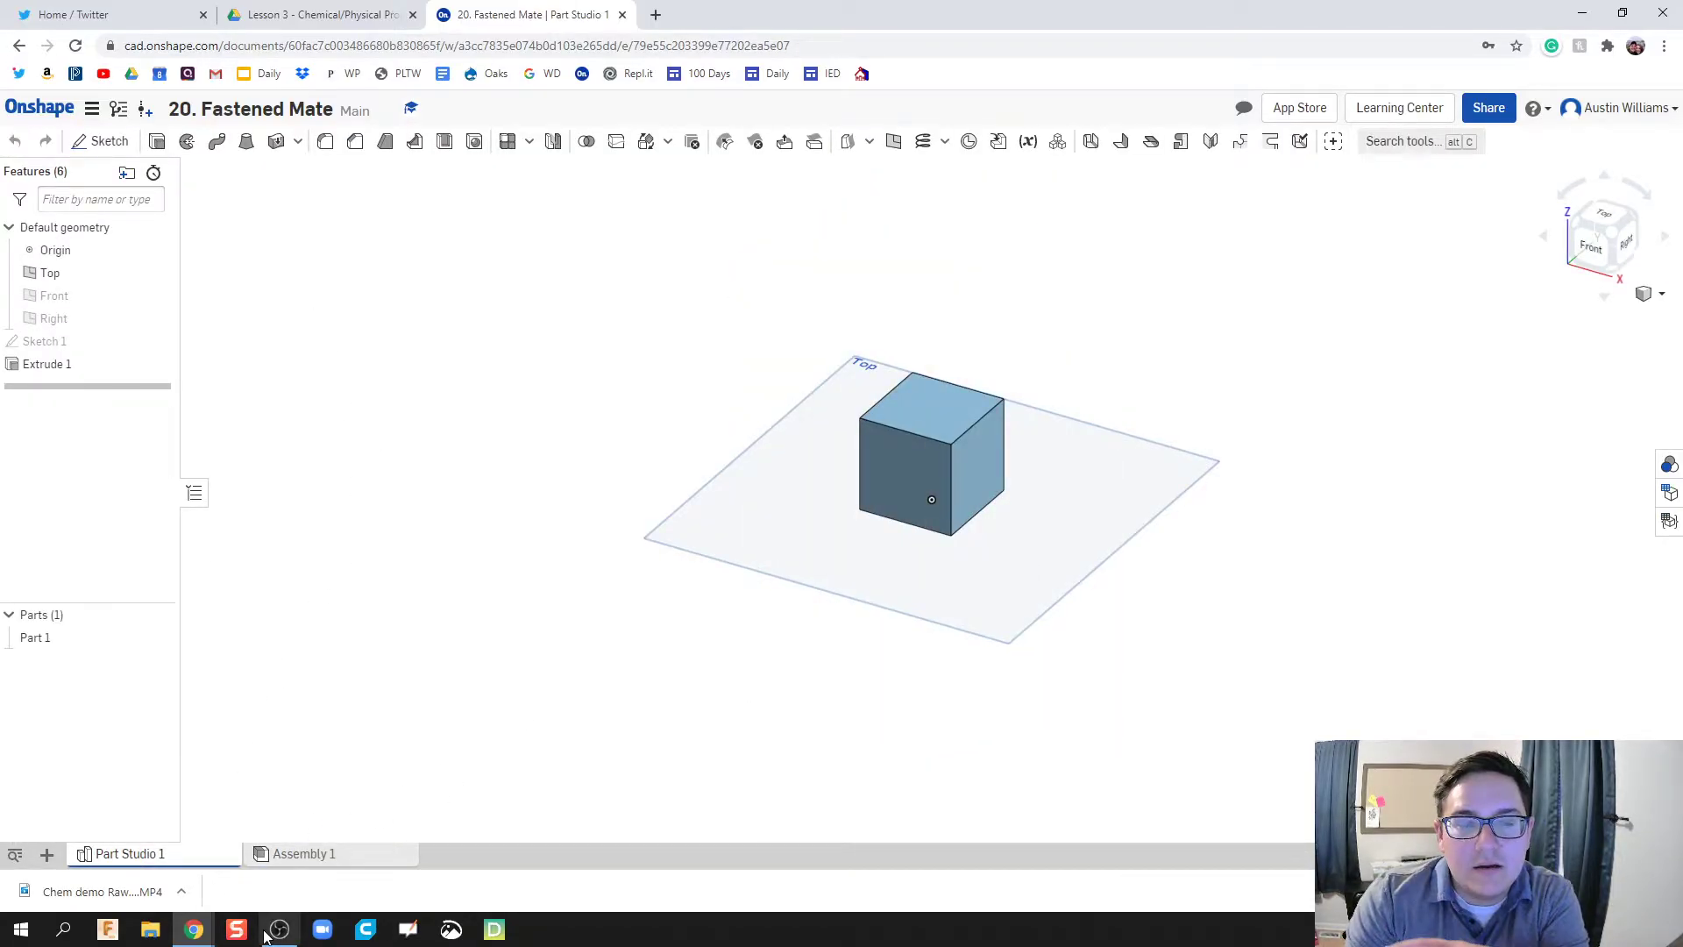
click(333, 863)
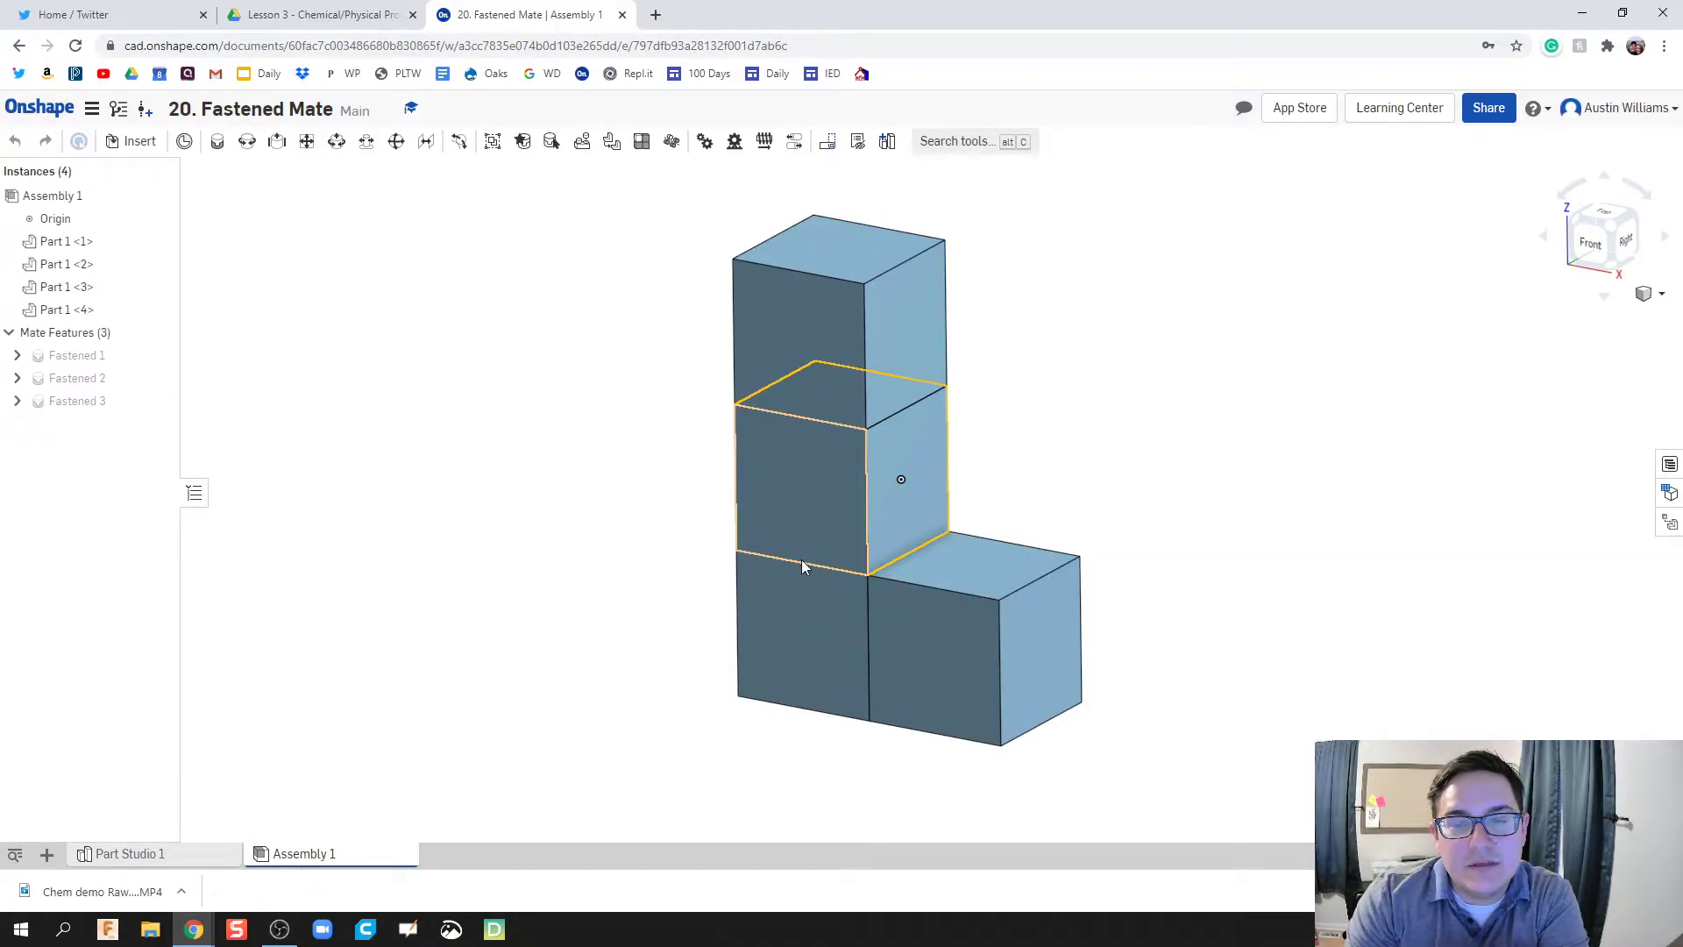
key(f)
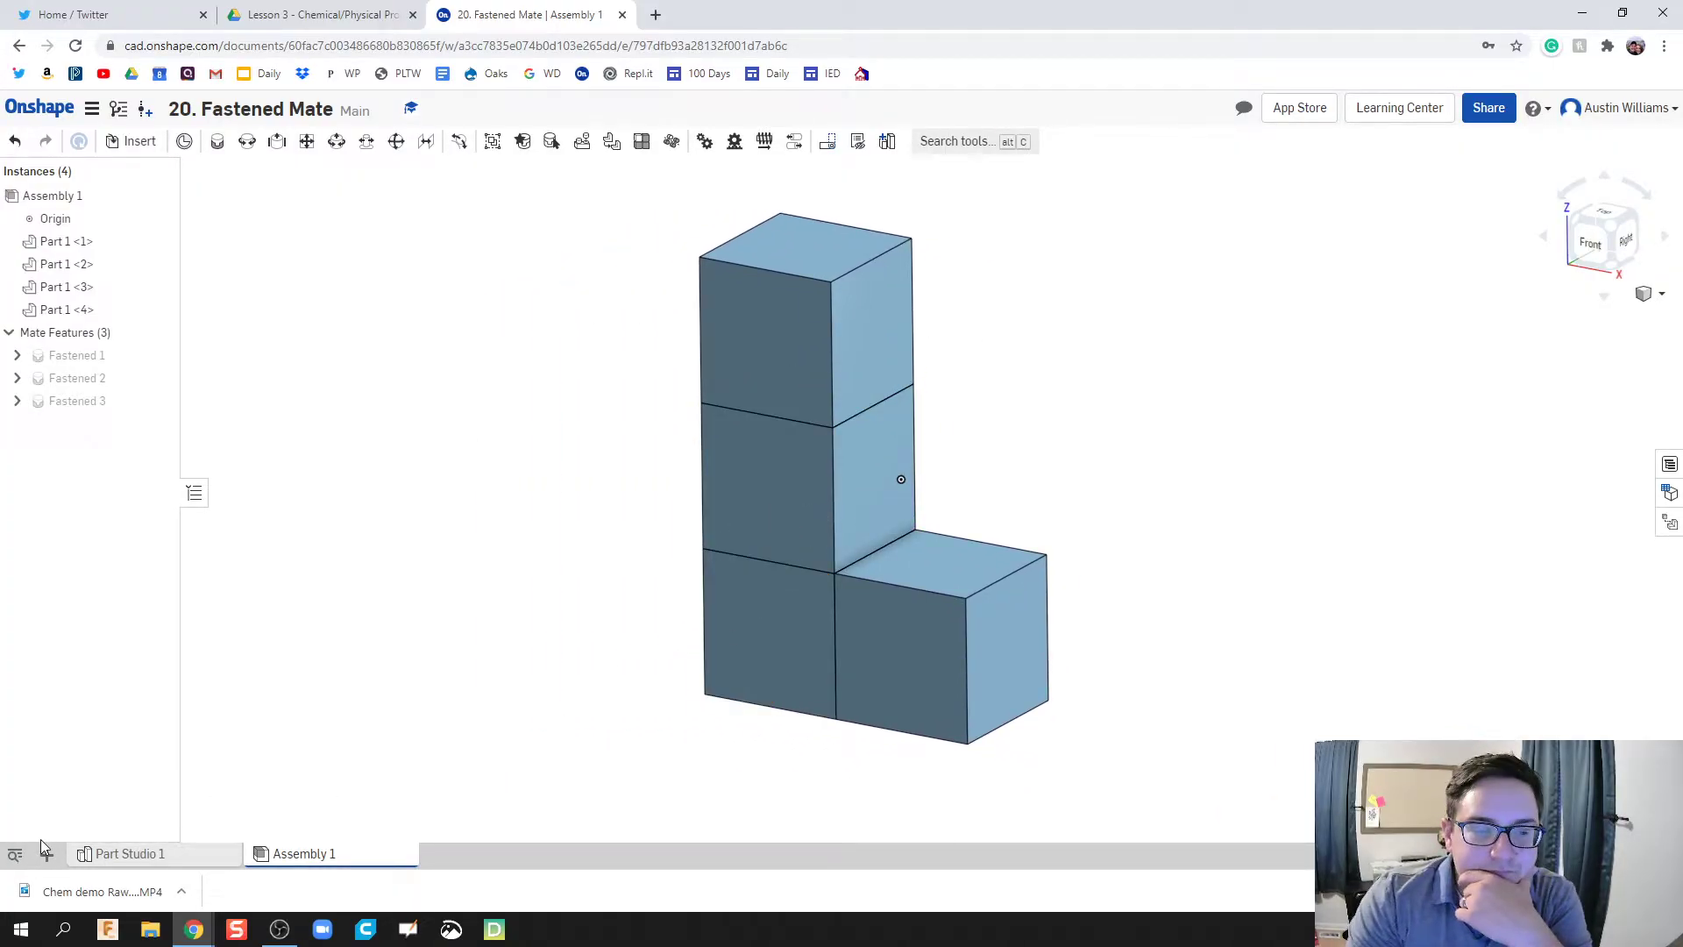
- Create a new Part Studio and start a sketch on the Top plane, viewed normal to the sketch plane
click(42, 864)
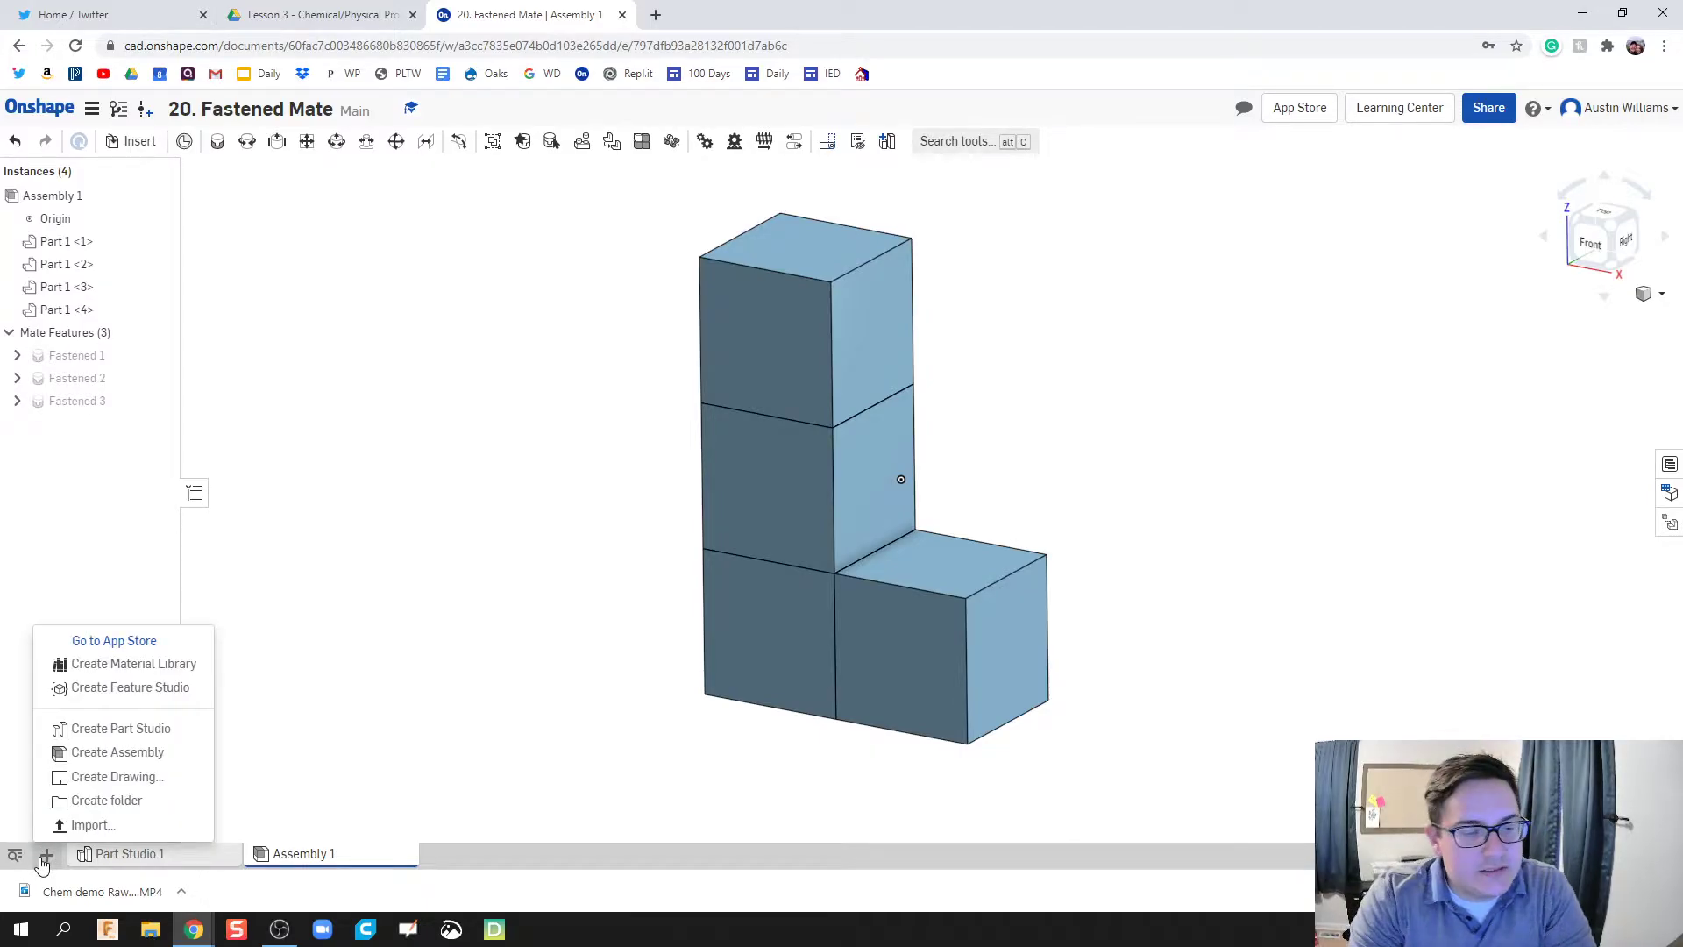
click(118, 729)
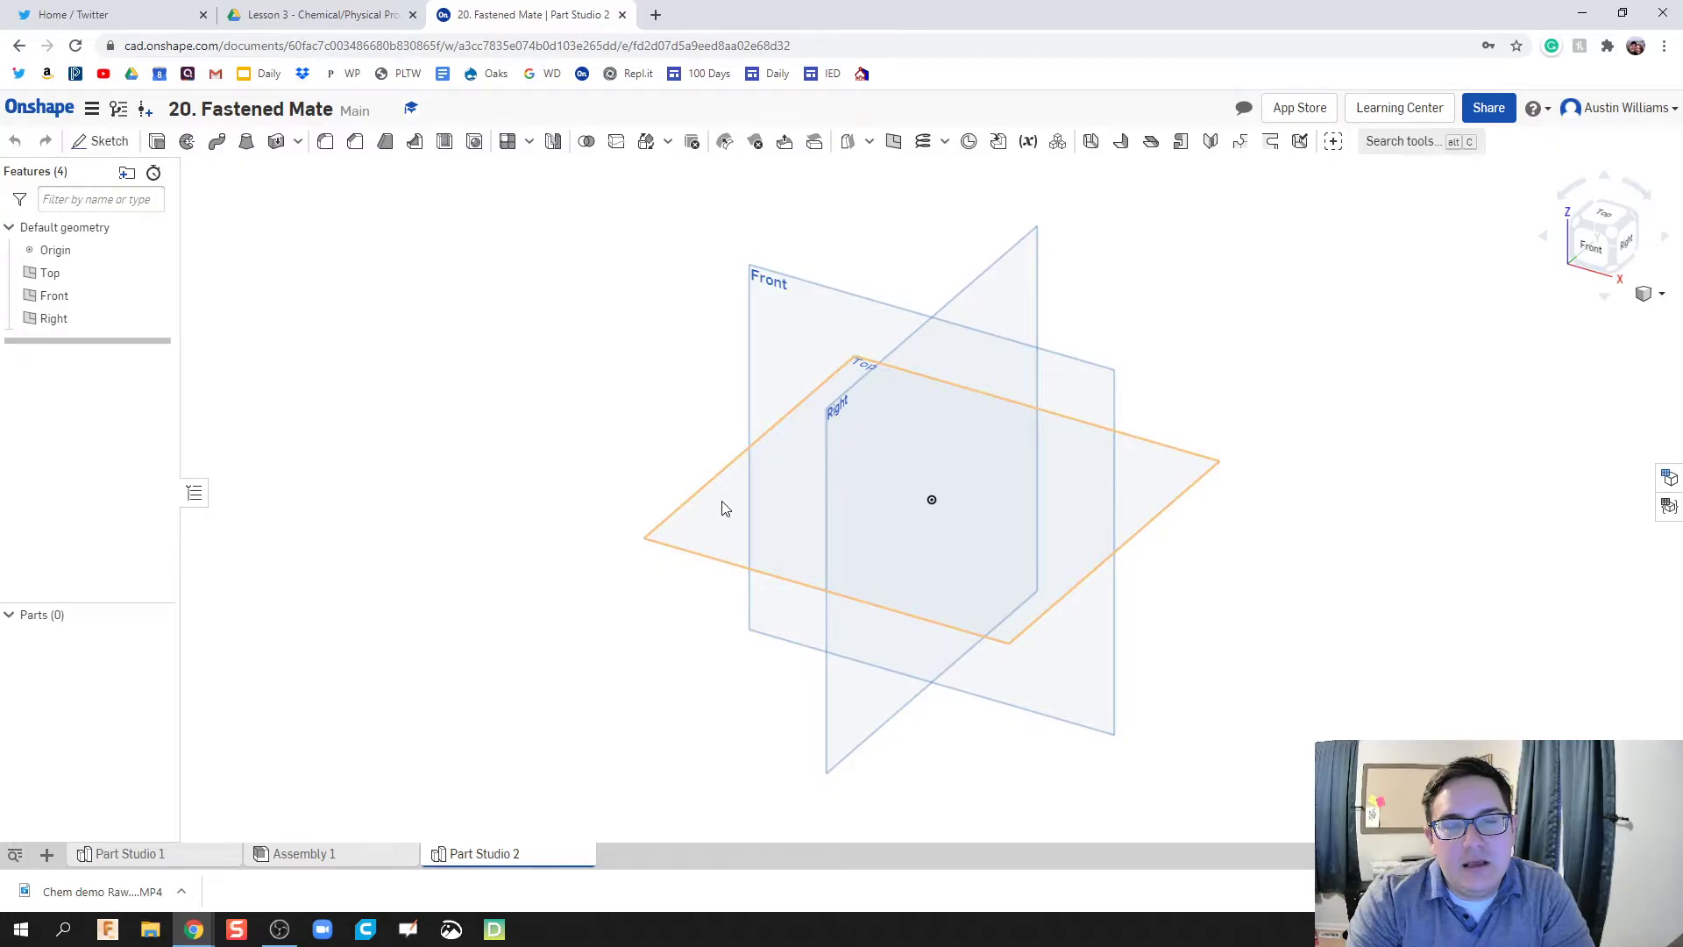
right_click(724, 508)
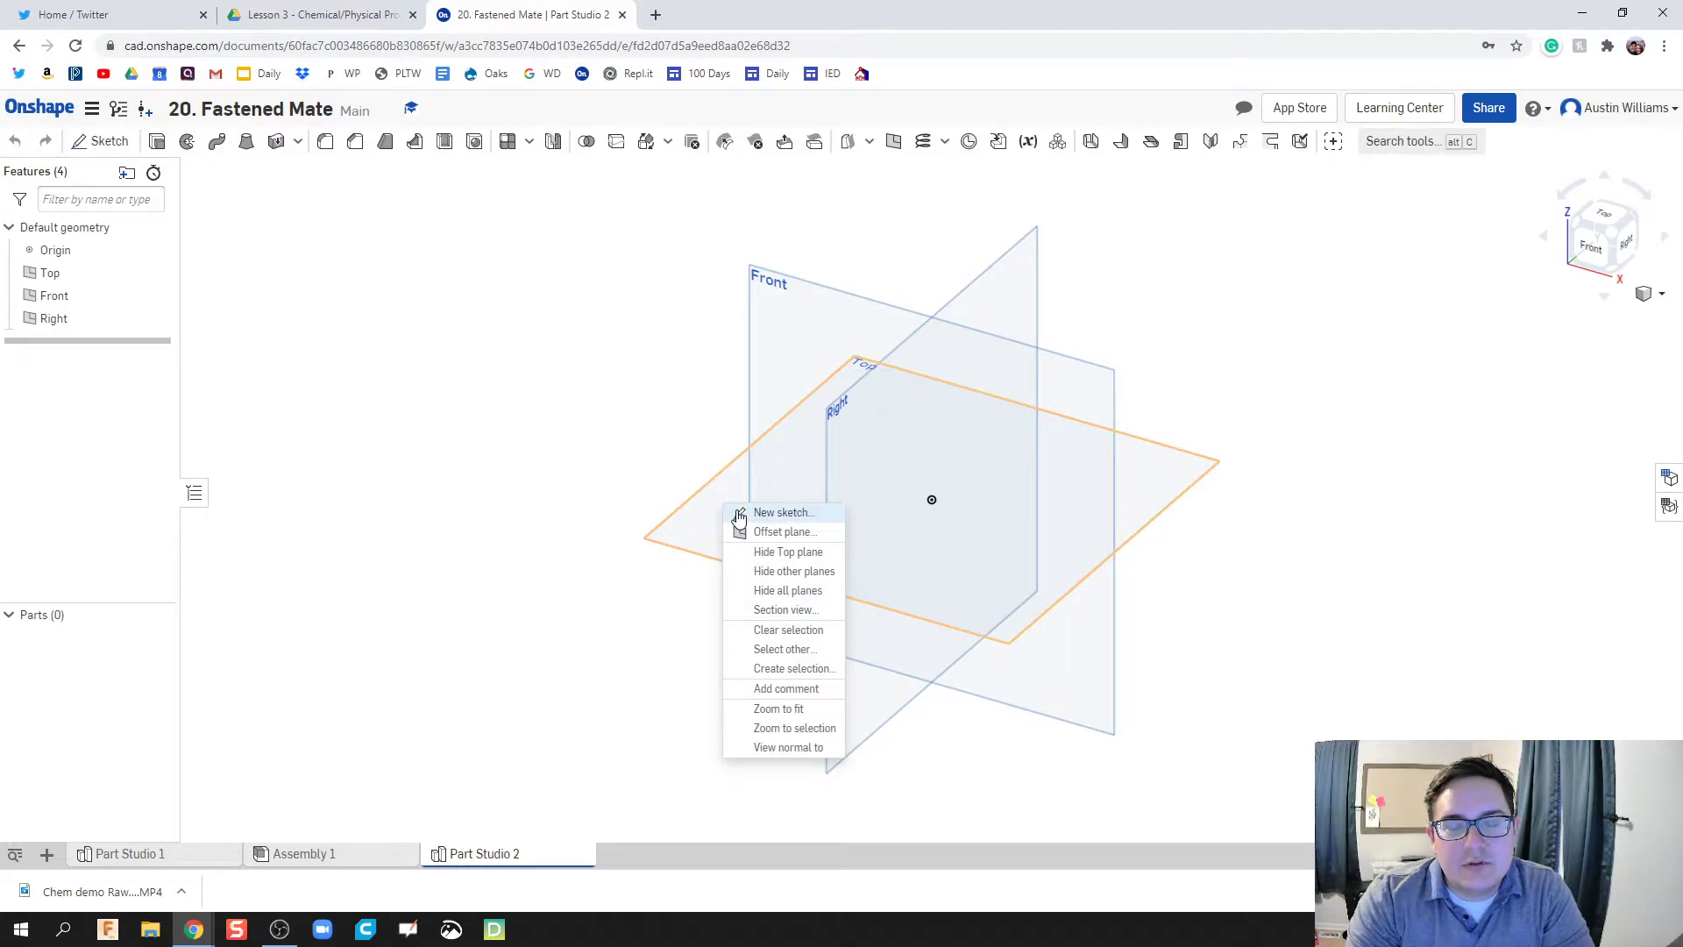
click(747, 513)
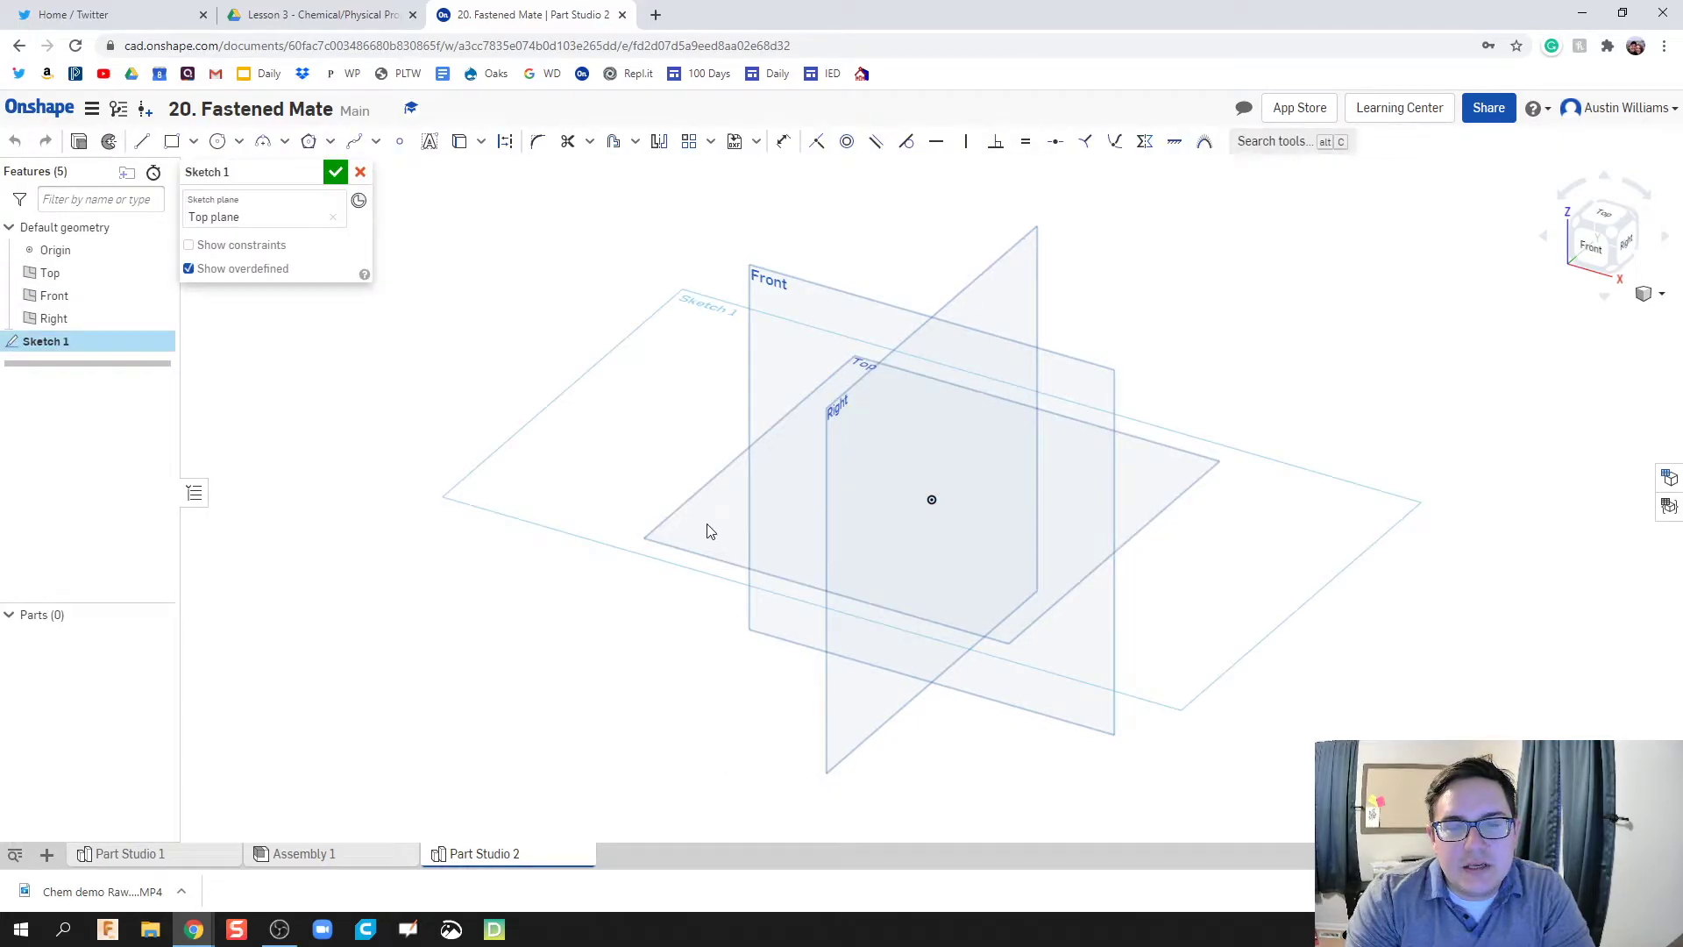
right_click(708, 525)
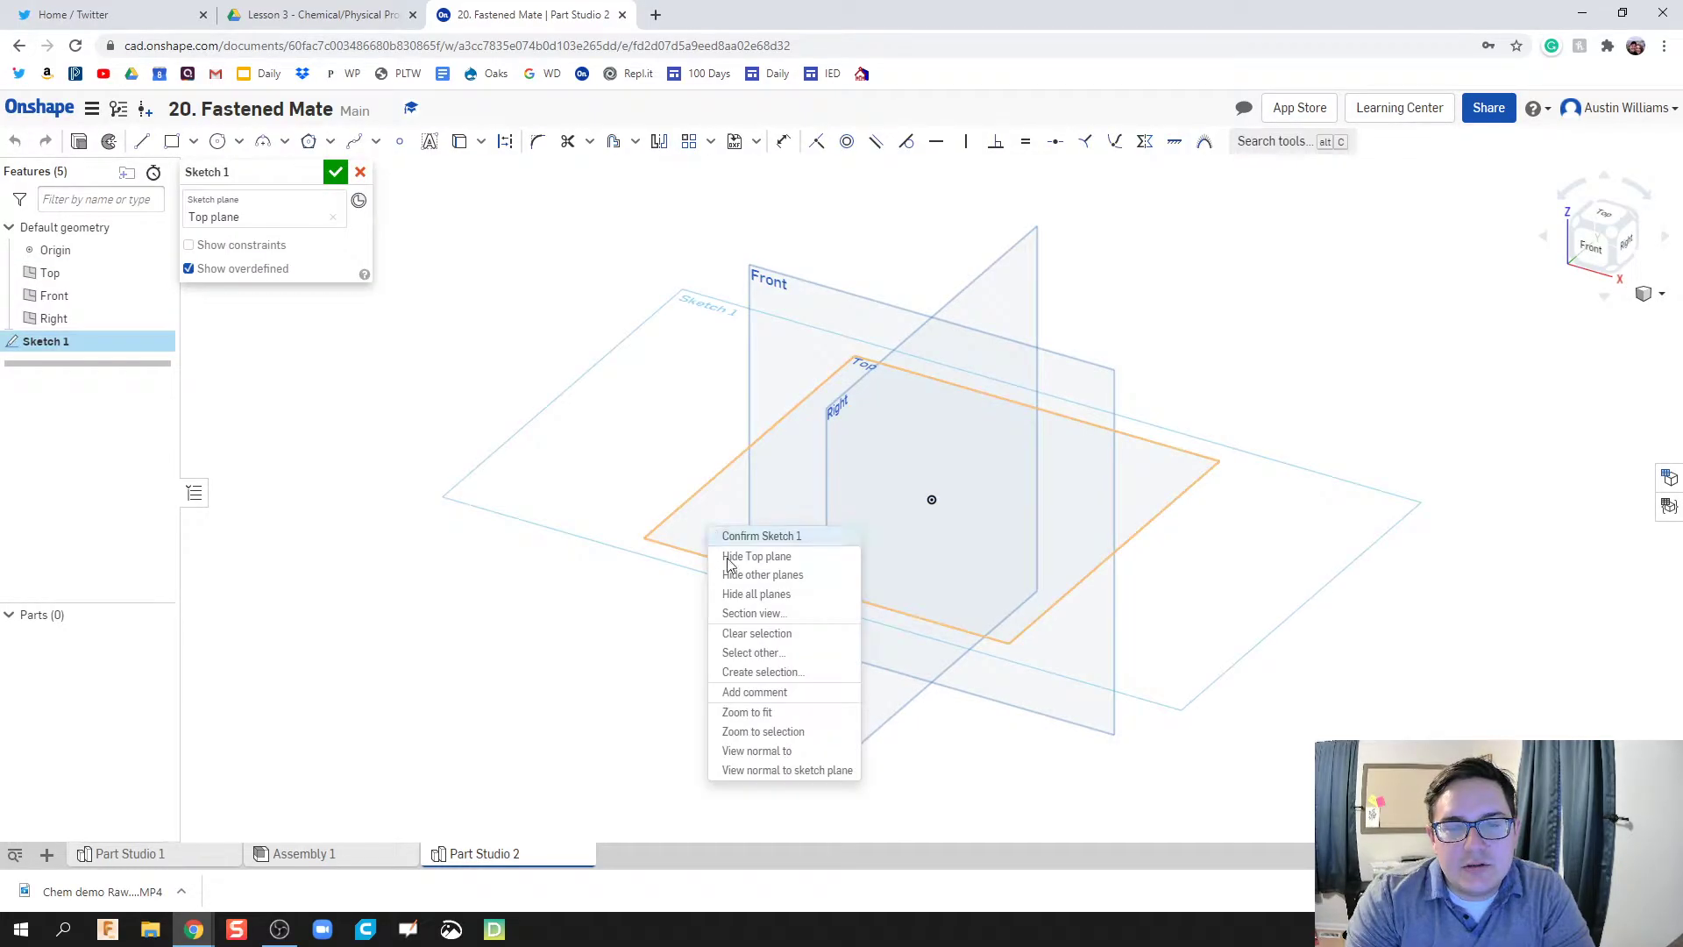
click(786, 768)
- Sketch a center-point rectangle about 3.76 in wide and 3.58 in high, centred on the origin
key(g)
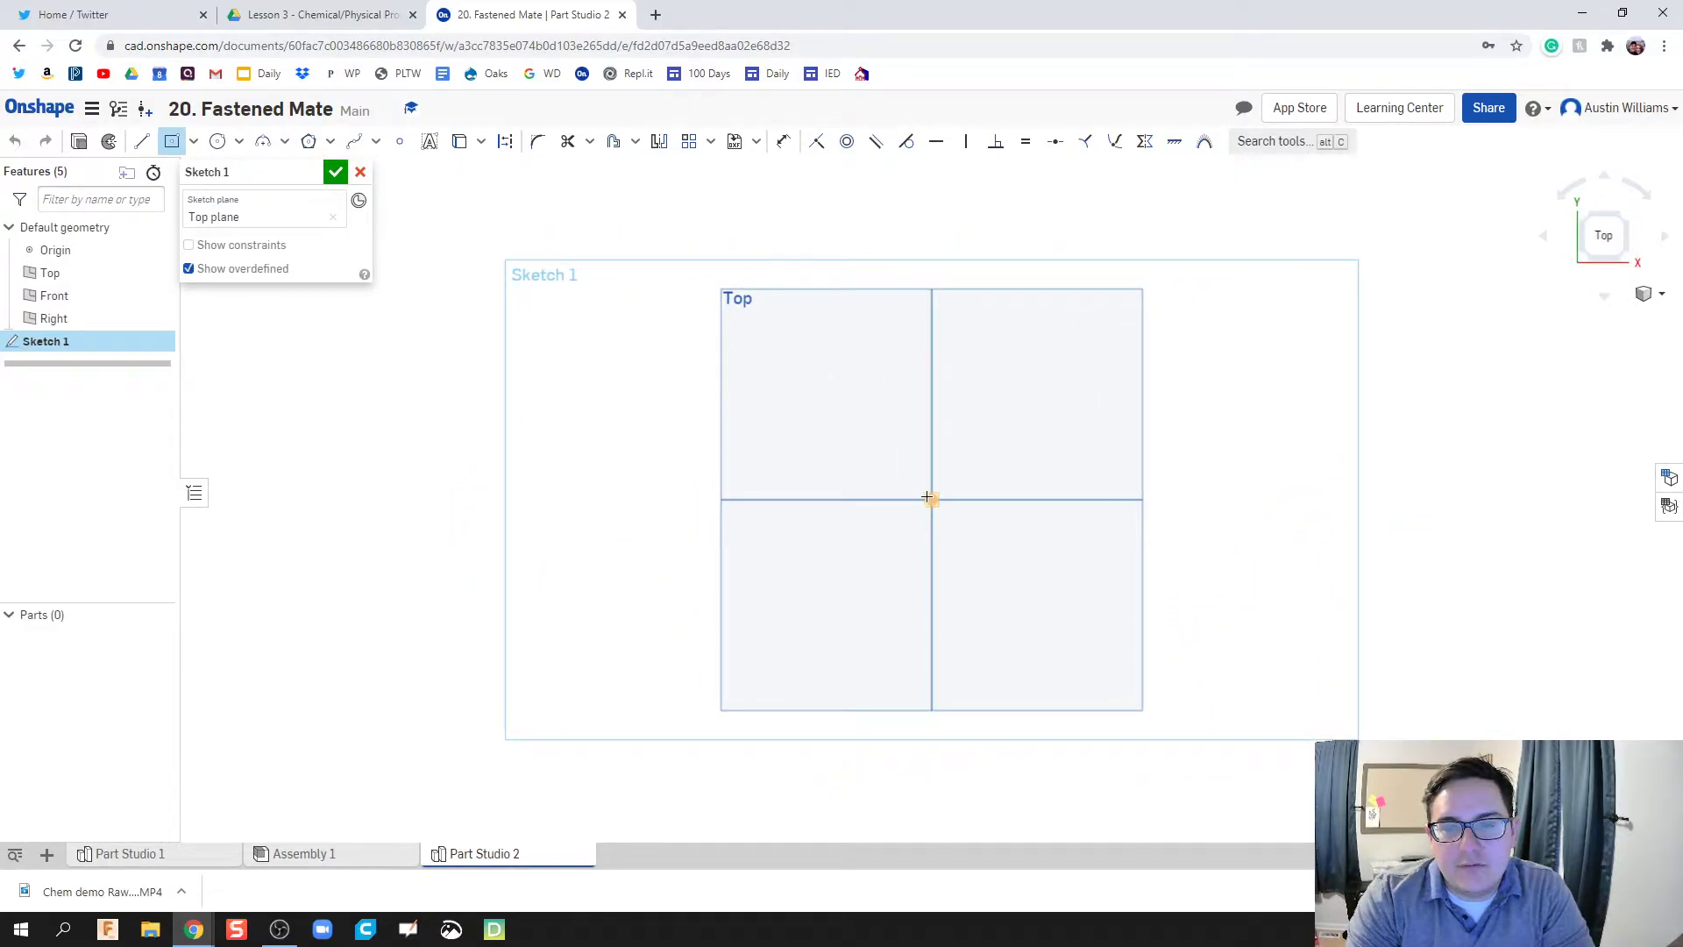
click(927, 496)
click(1063, 625)
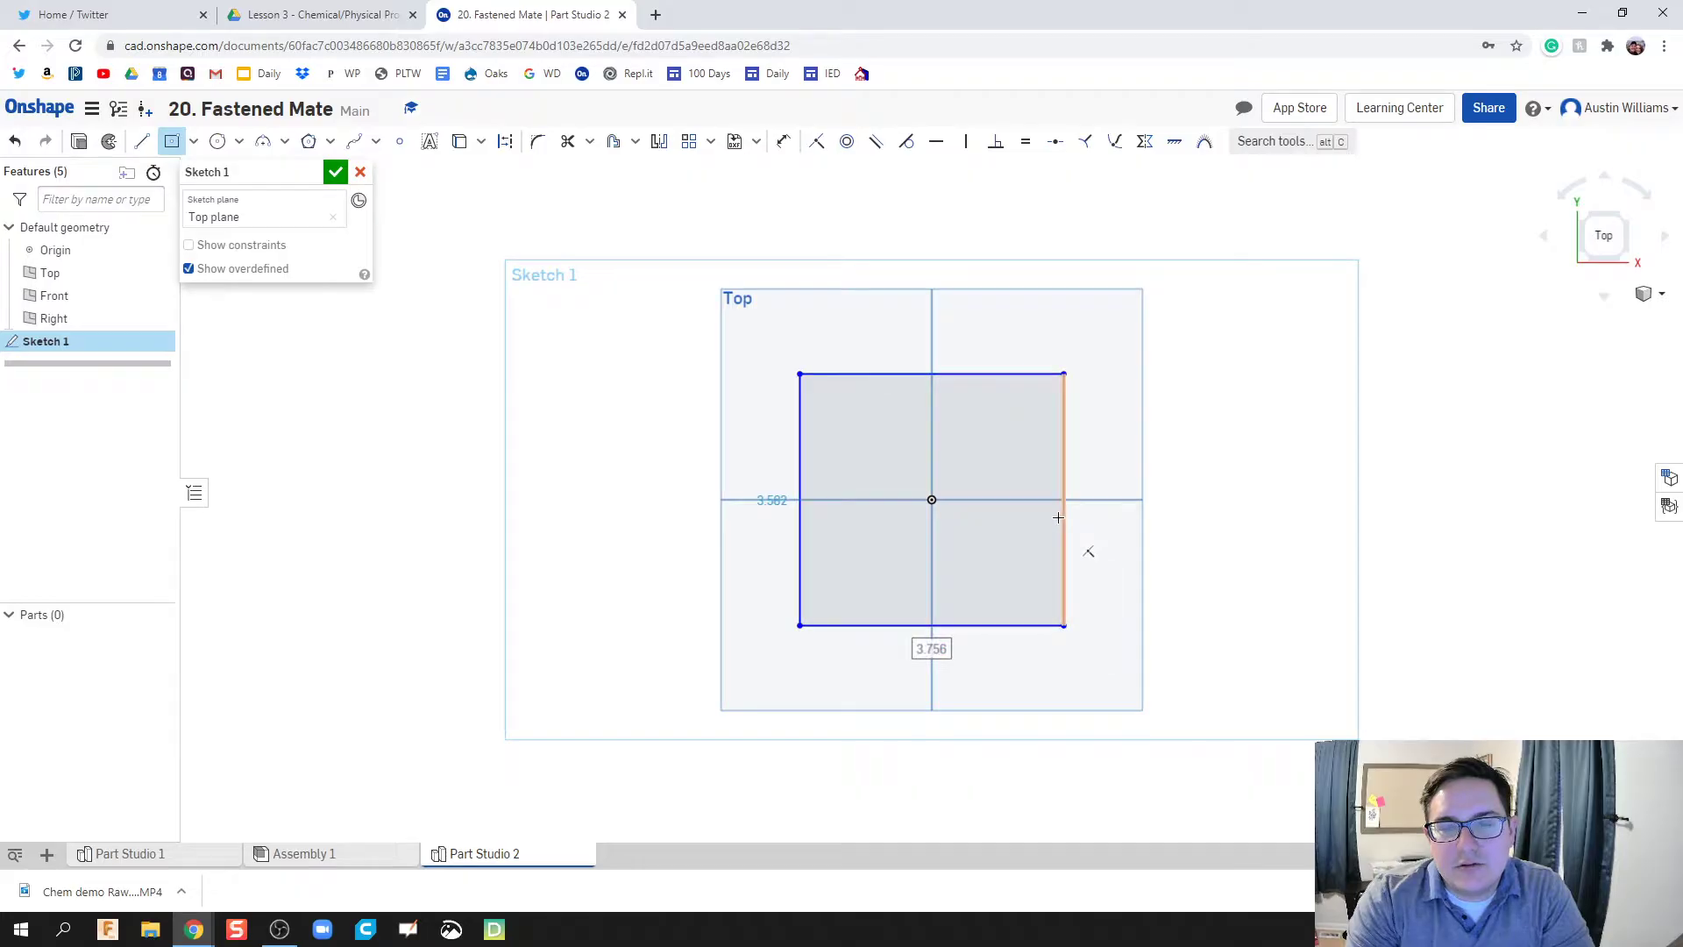
- Dimension the rectangle's height and width to 2 in each and finish the sketch
key(d)
click(1063, 484)
click(1125, 482)
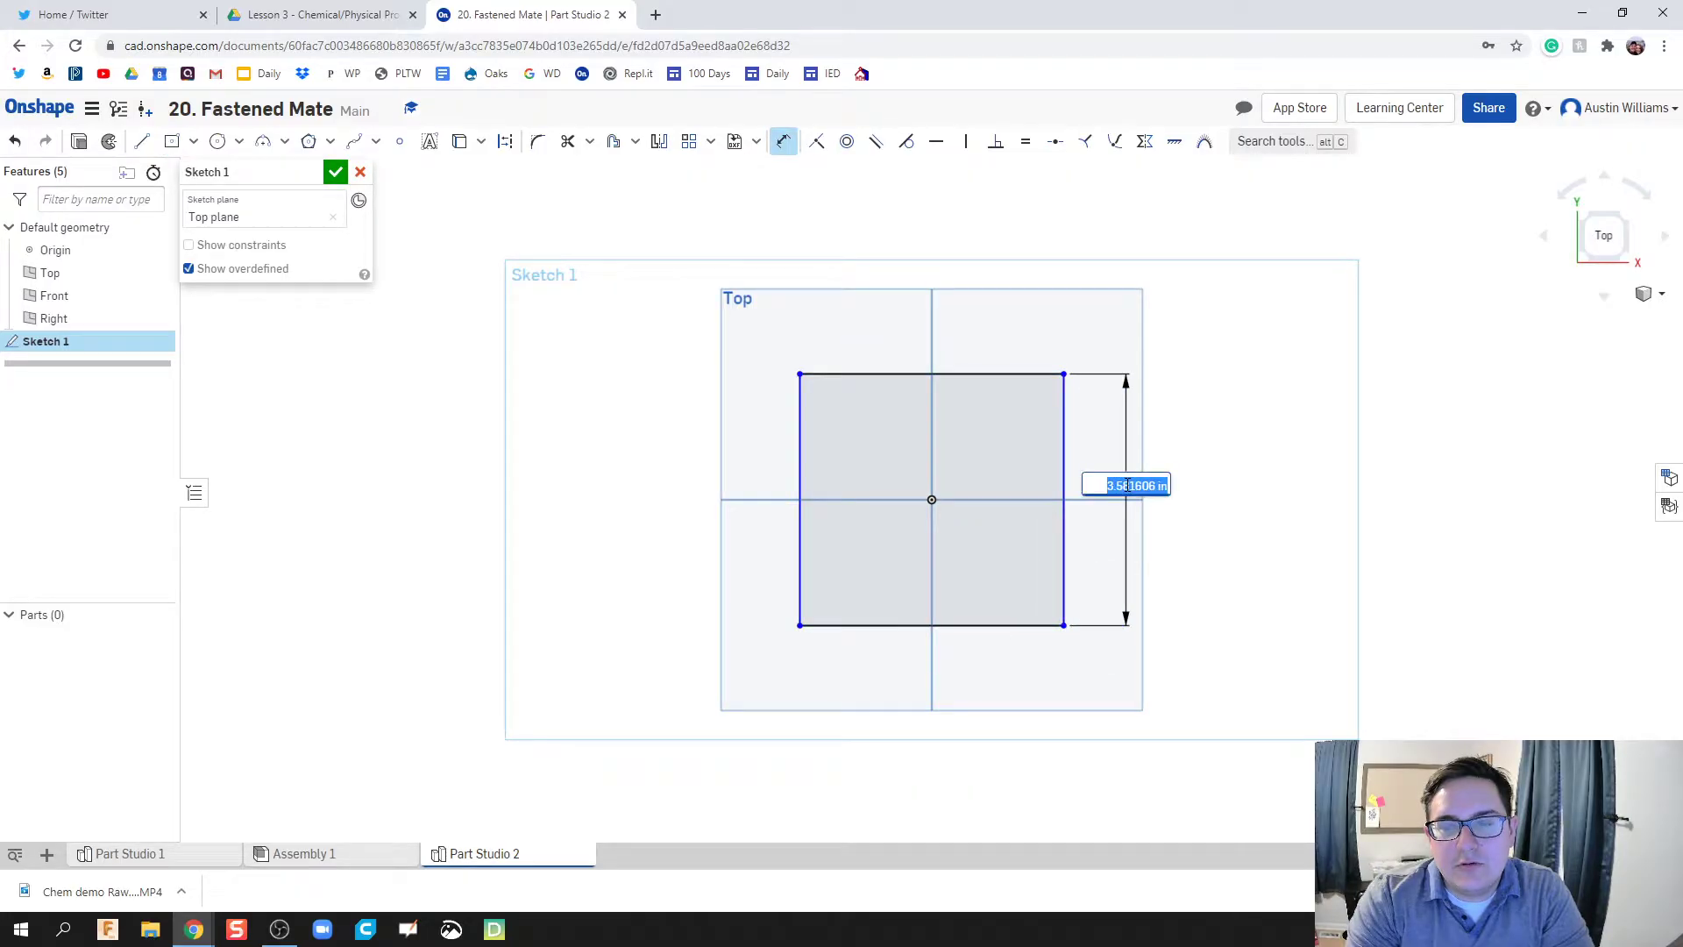
text(2)
key(Return)
scroll(1002, 491, up, 3)
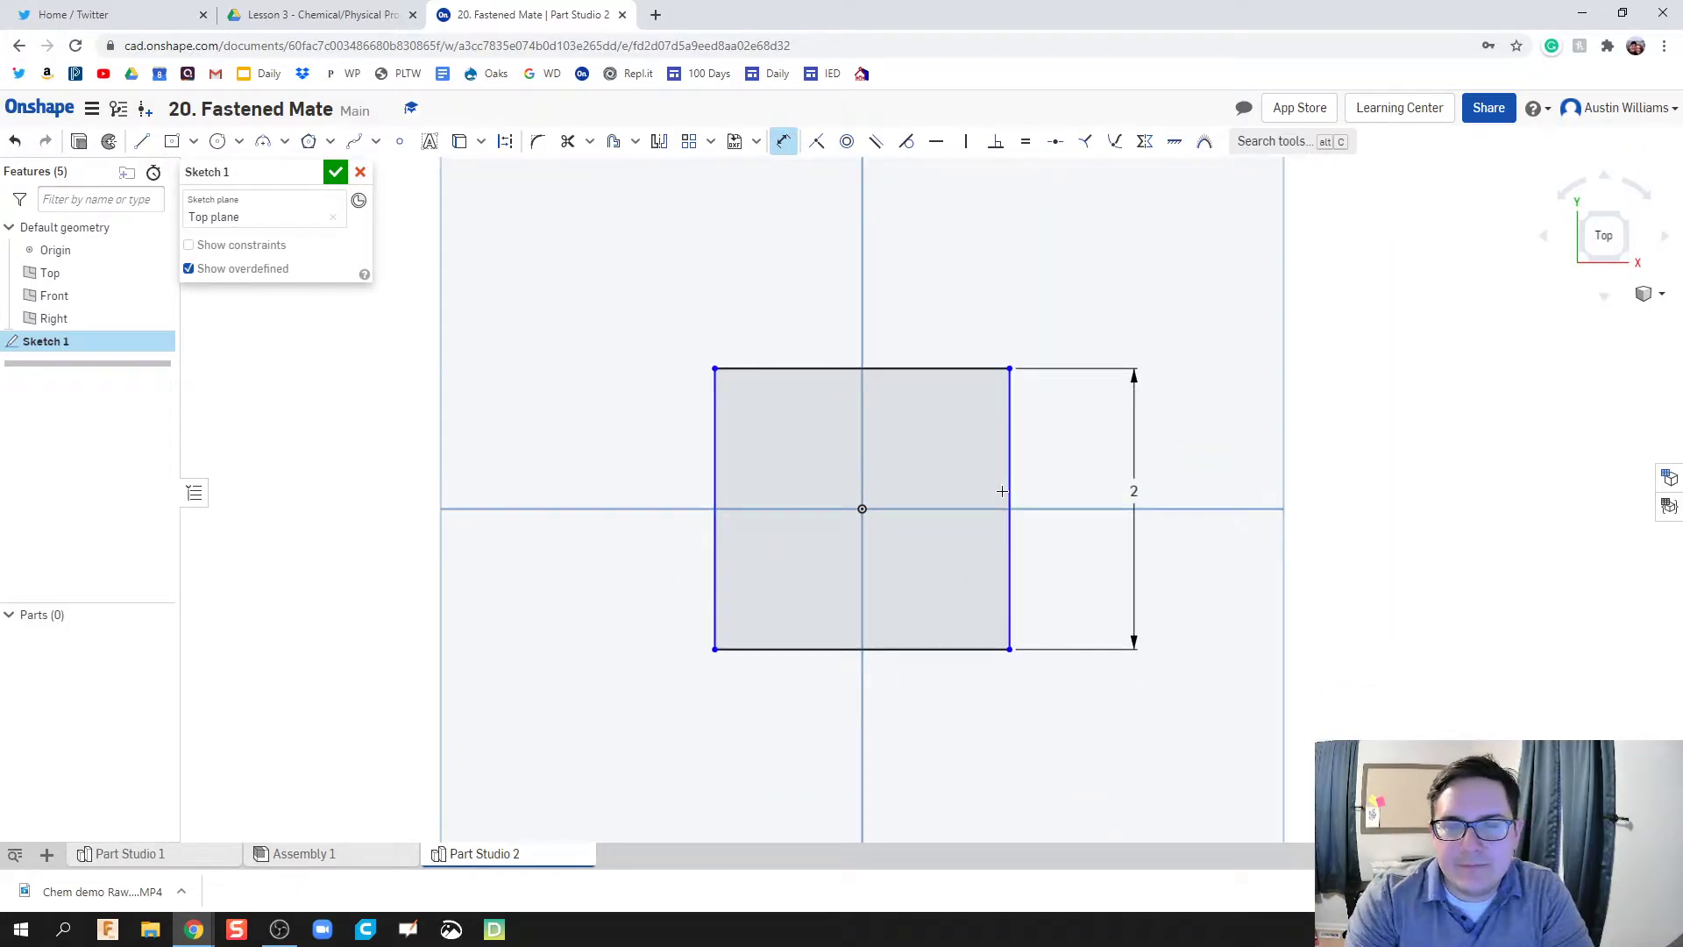
click(909, 369)
click(905, 313)
text(2)
key(Return)
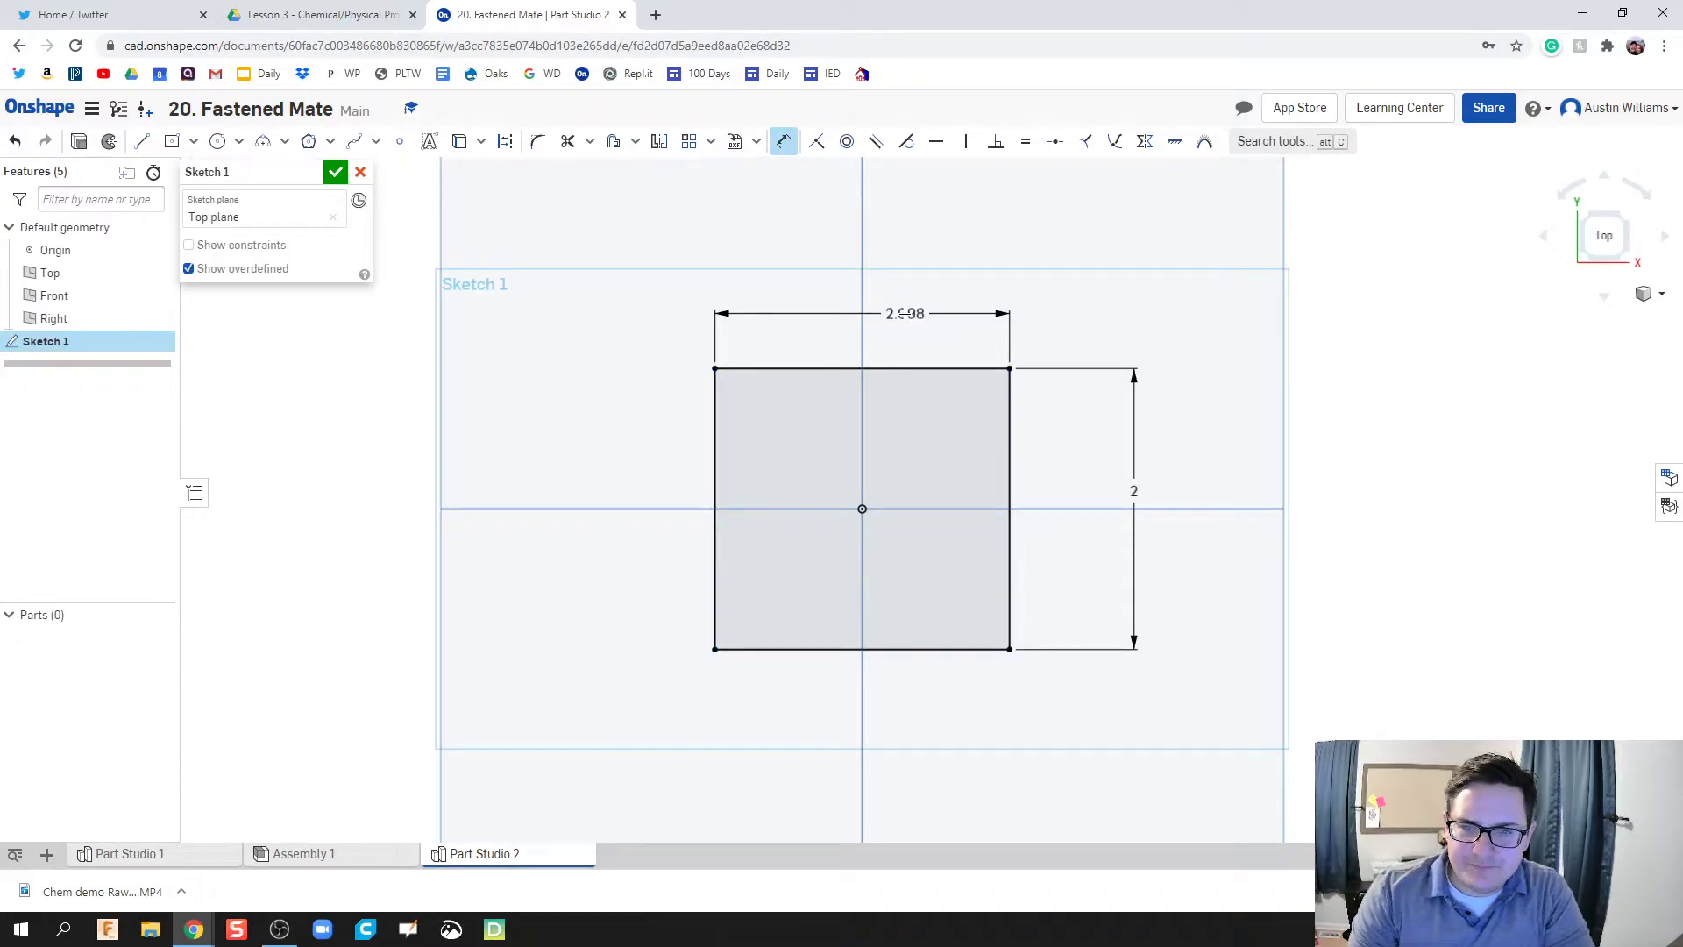
click(336, 172)
- Extrude the square sketch region as a new solid with a blind depth of 2 in
key(Up)
key(Up)
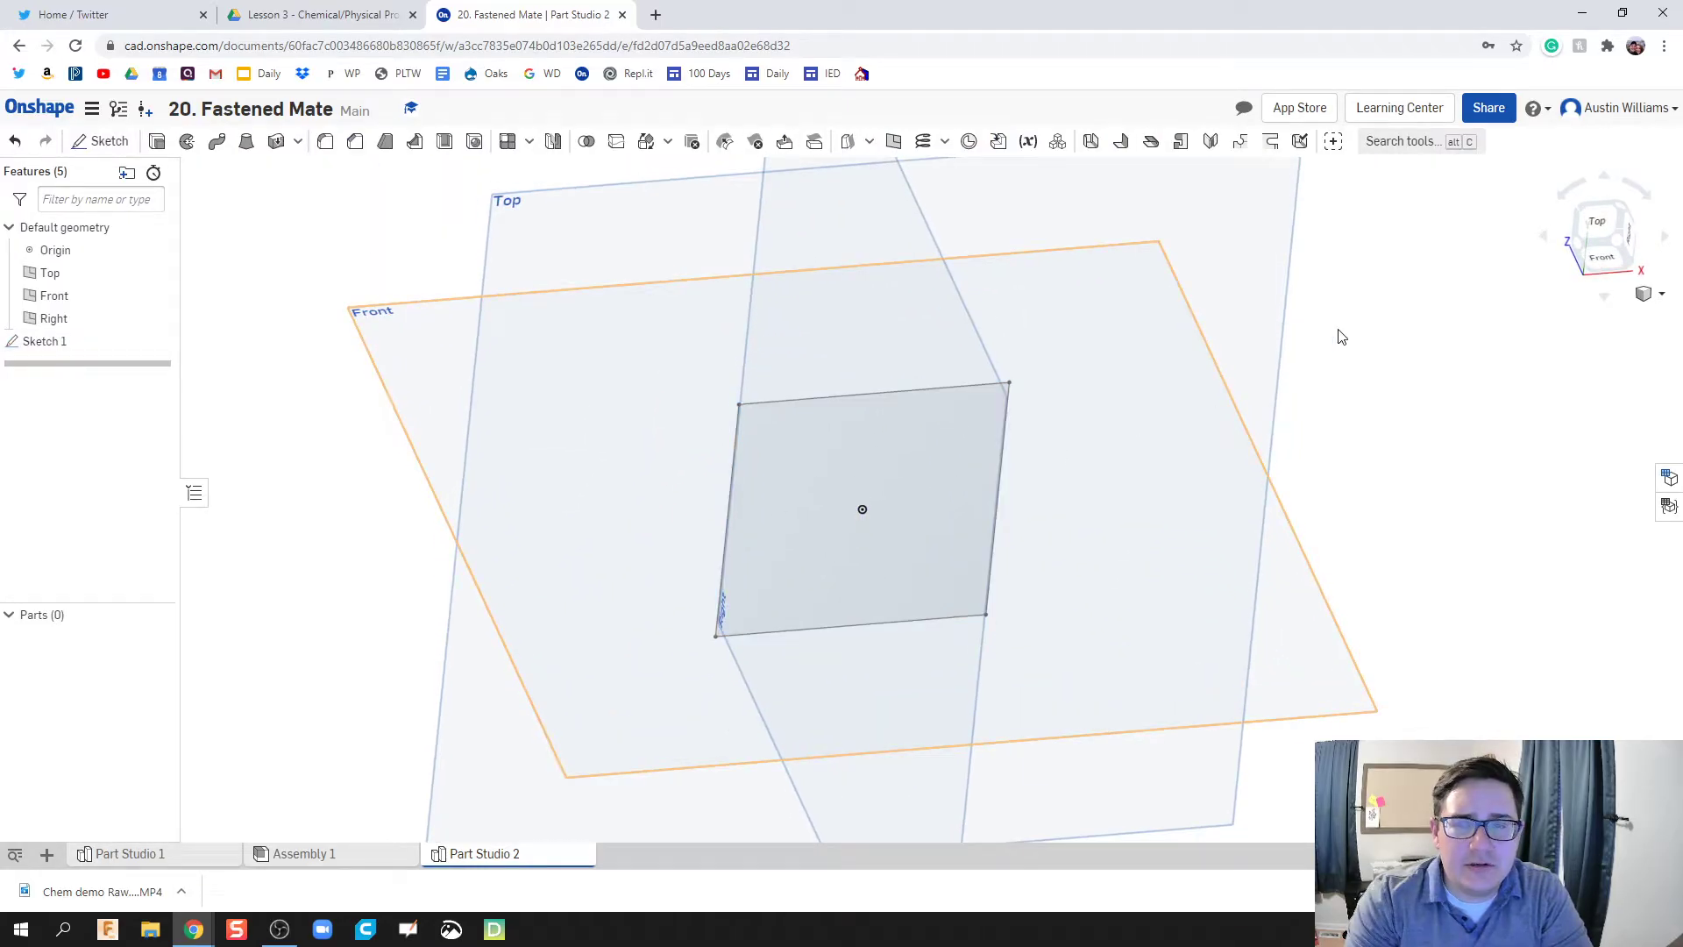
click(1621, 250)
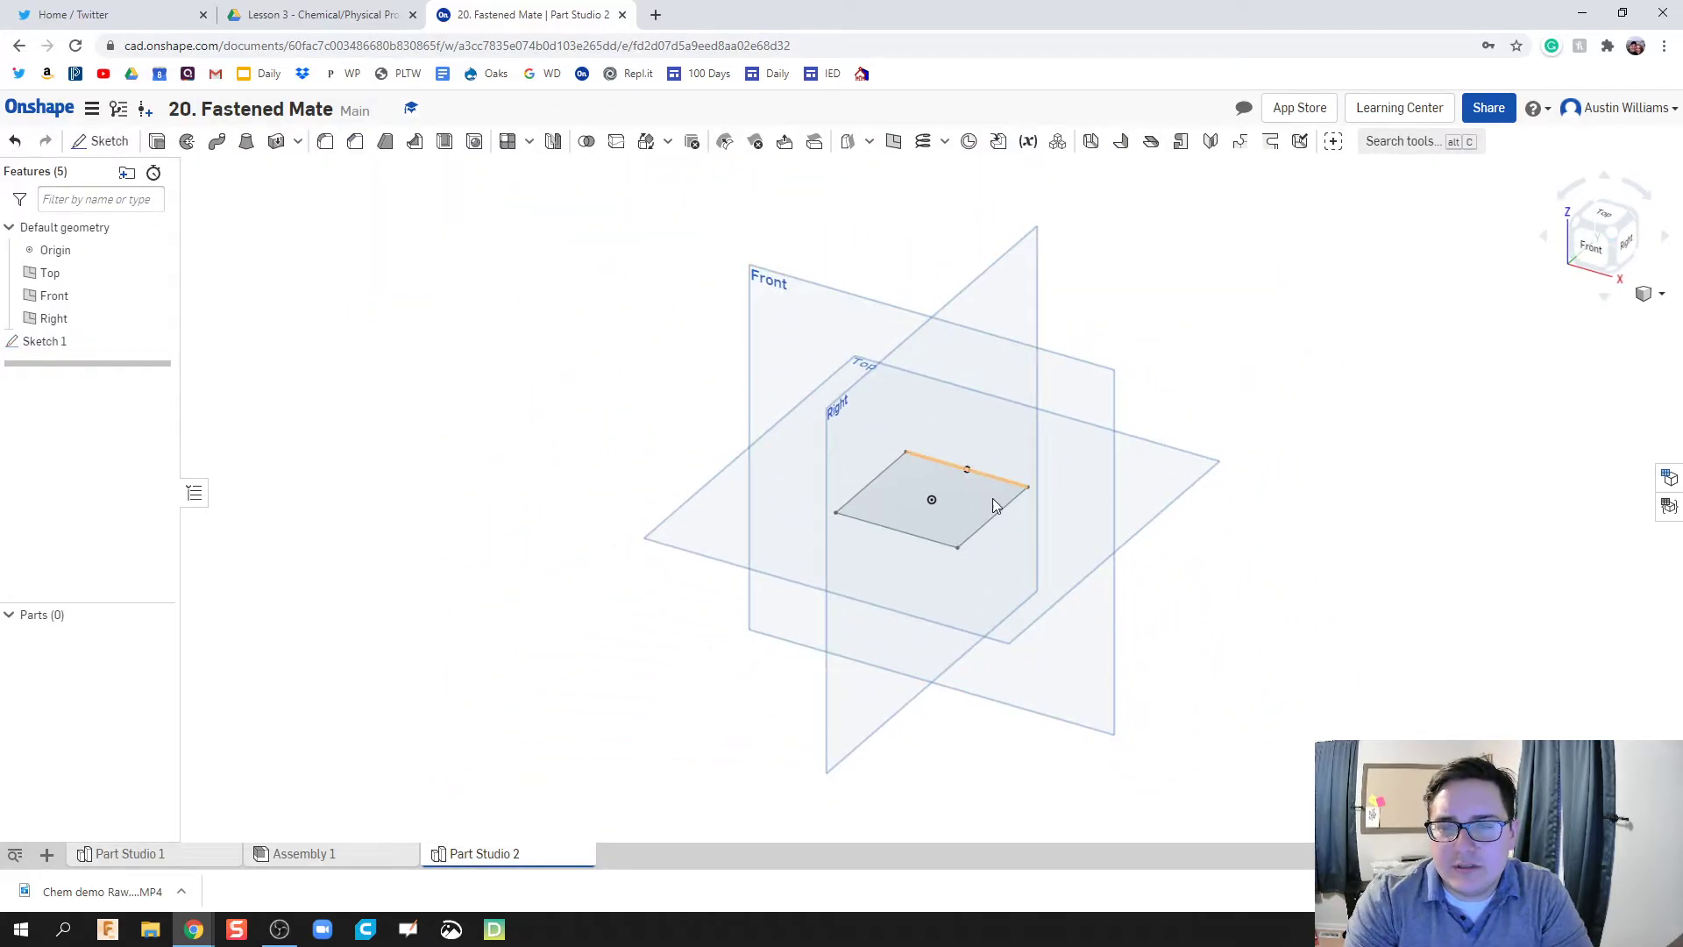
scroll(964, 517, up, 4)
scroll(905, 522, down, 4)
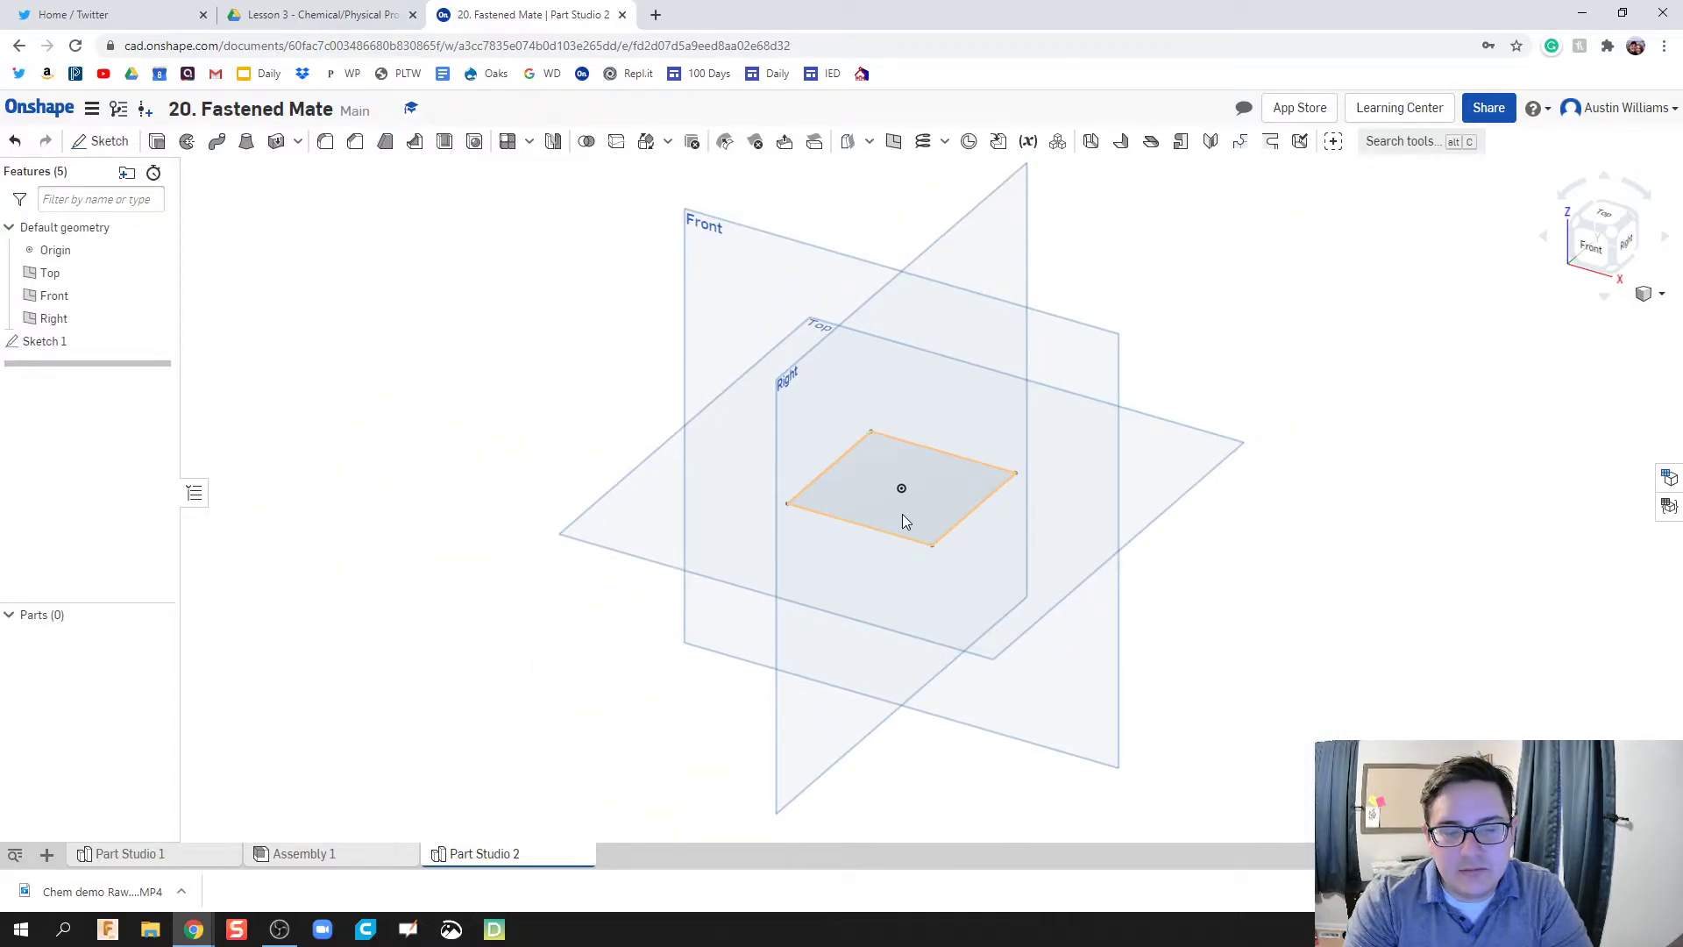
key(shift+e)
click(333, 317)
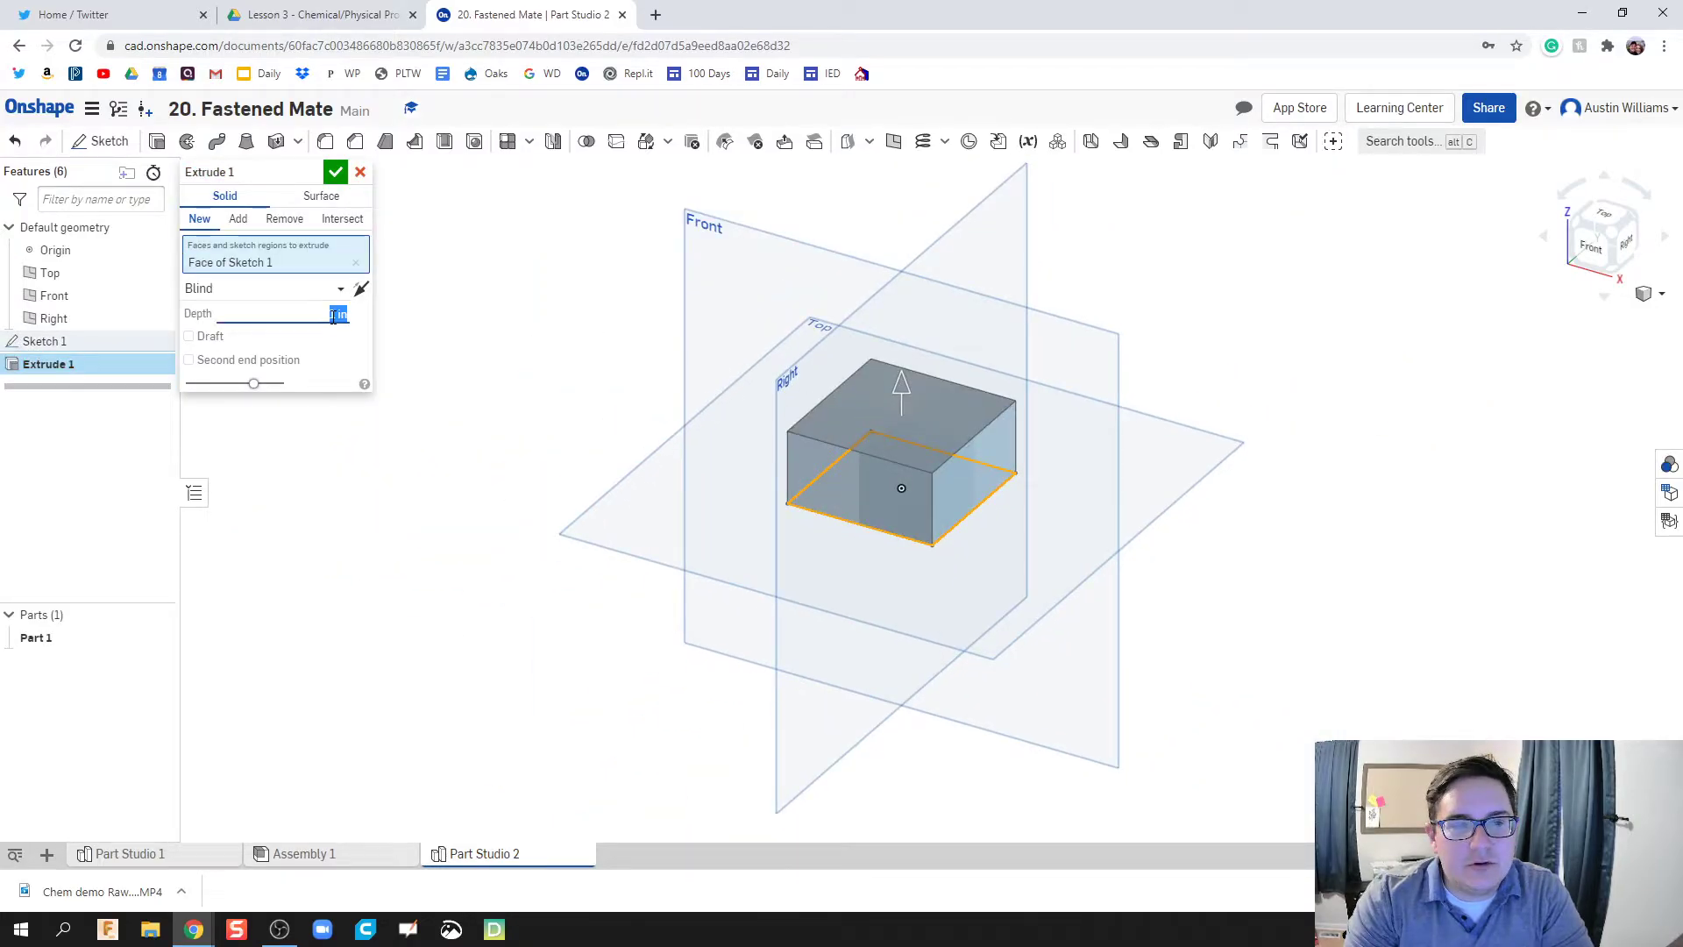
text(2)
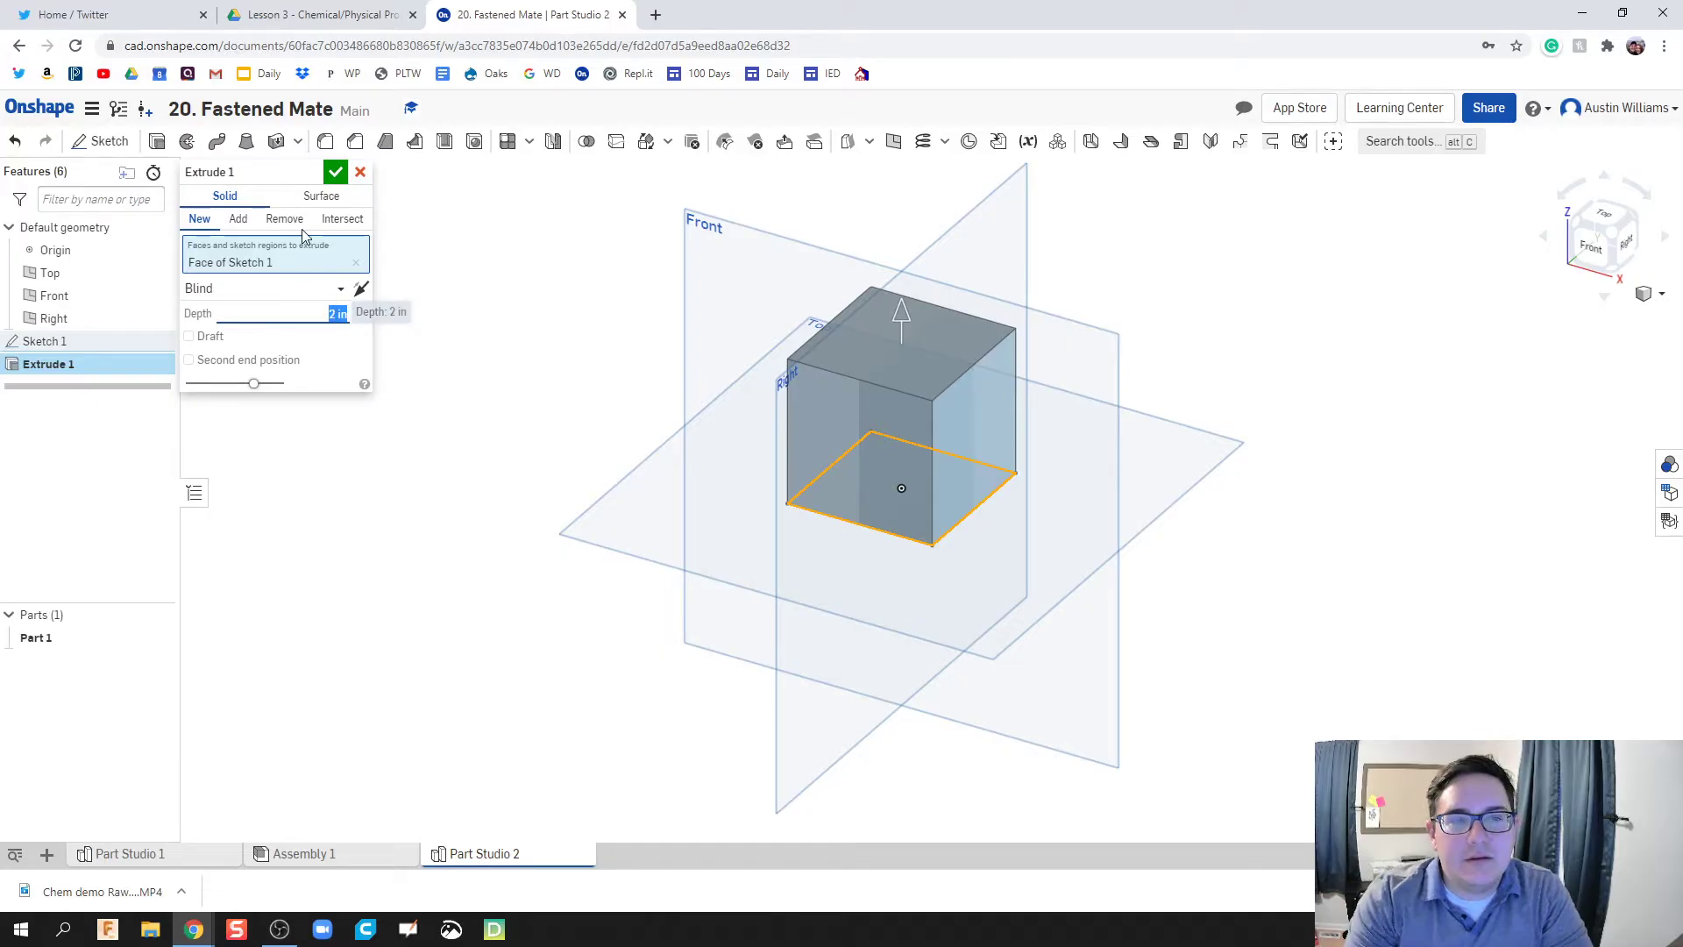
click(336, 171)
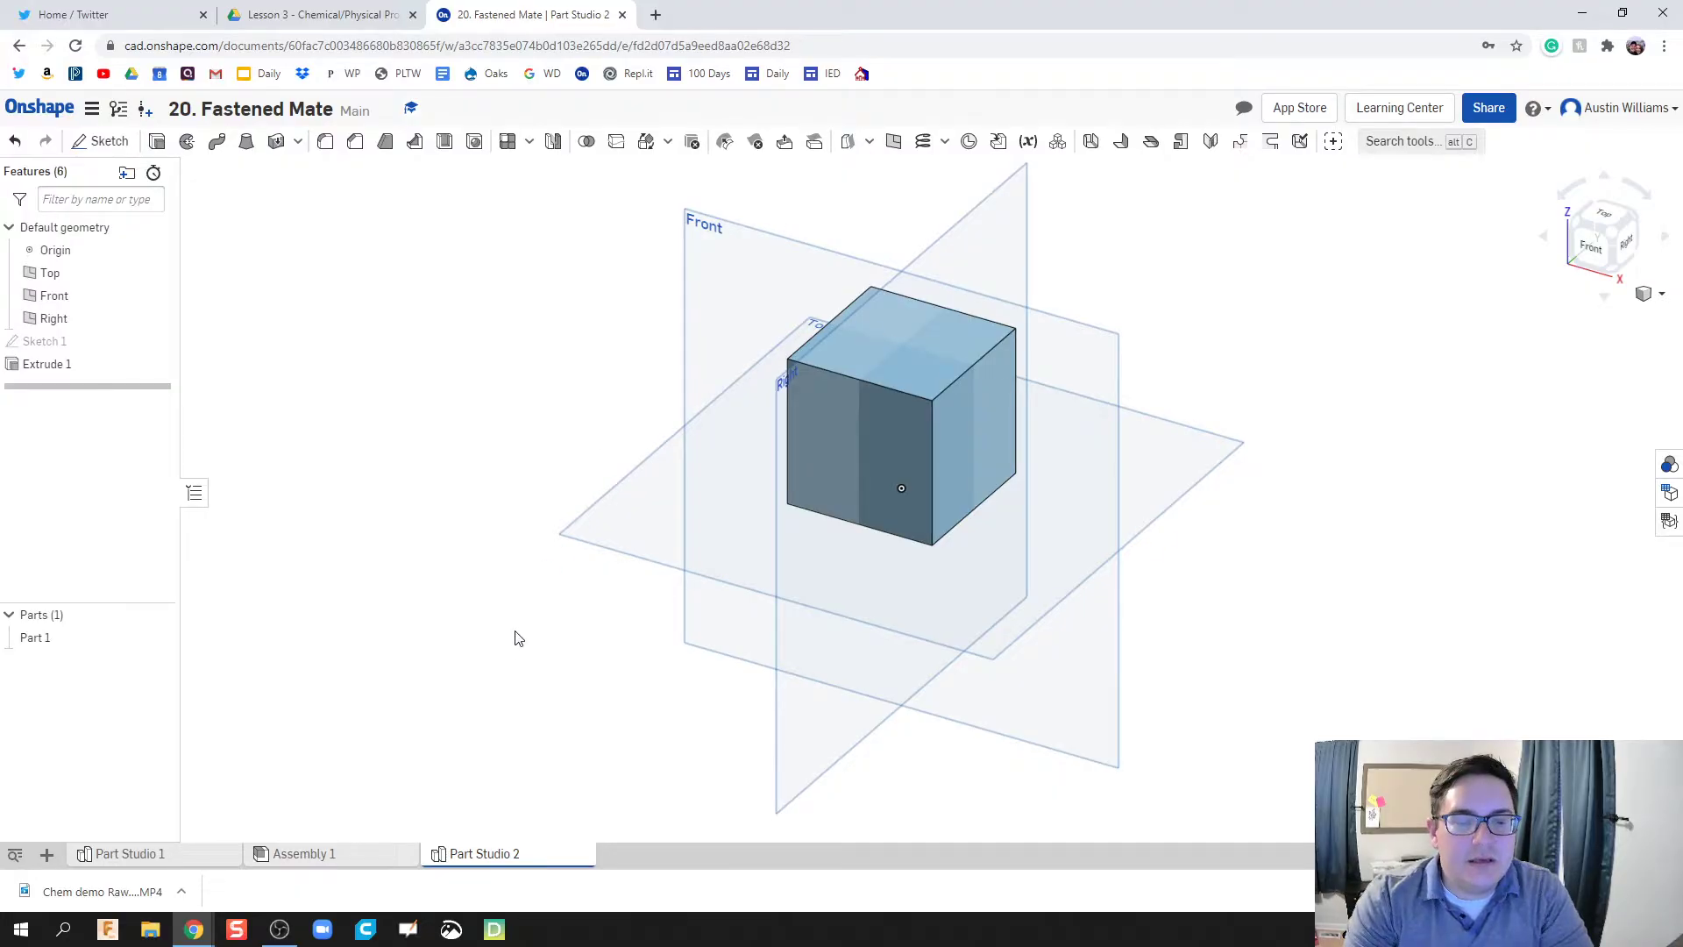
- Create a new assembly and insert the cube from Part Studio 2, placing it to the right of the origin
middle_drag(605, 587, 430, 616)
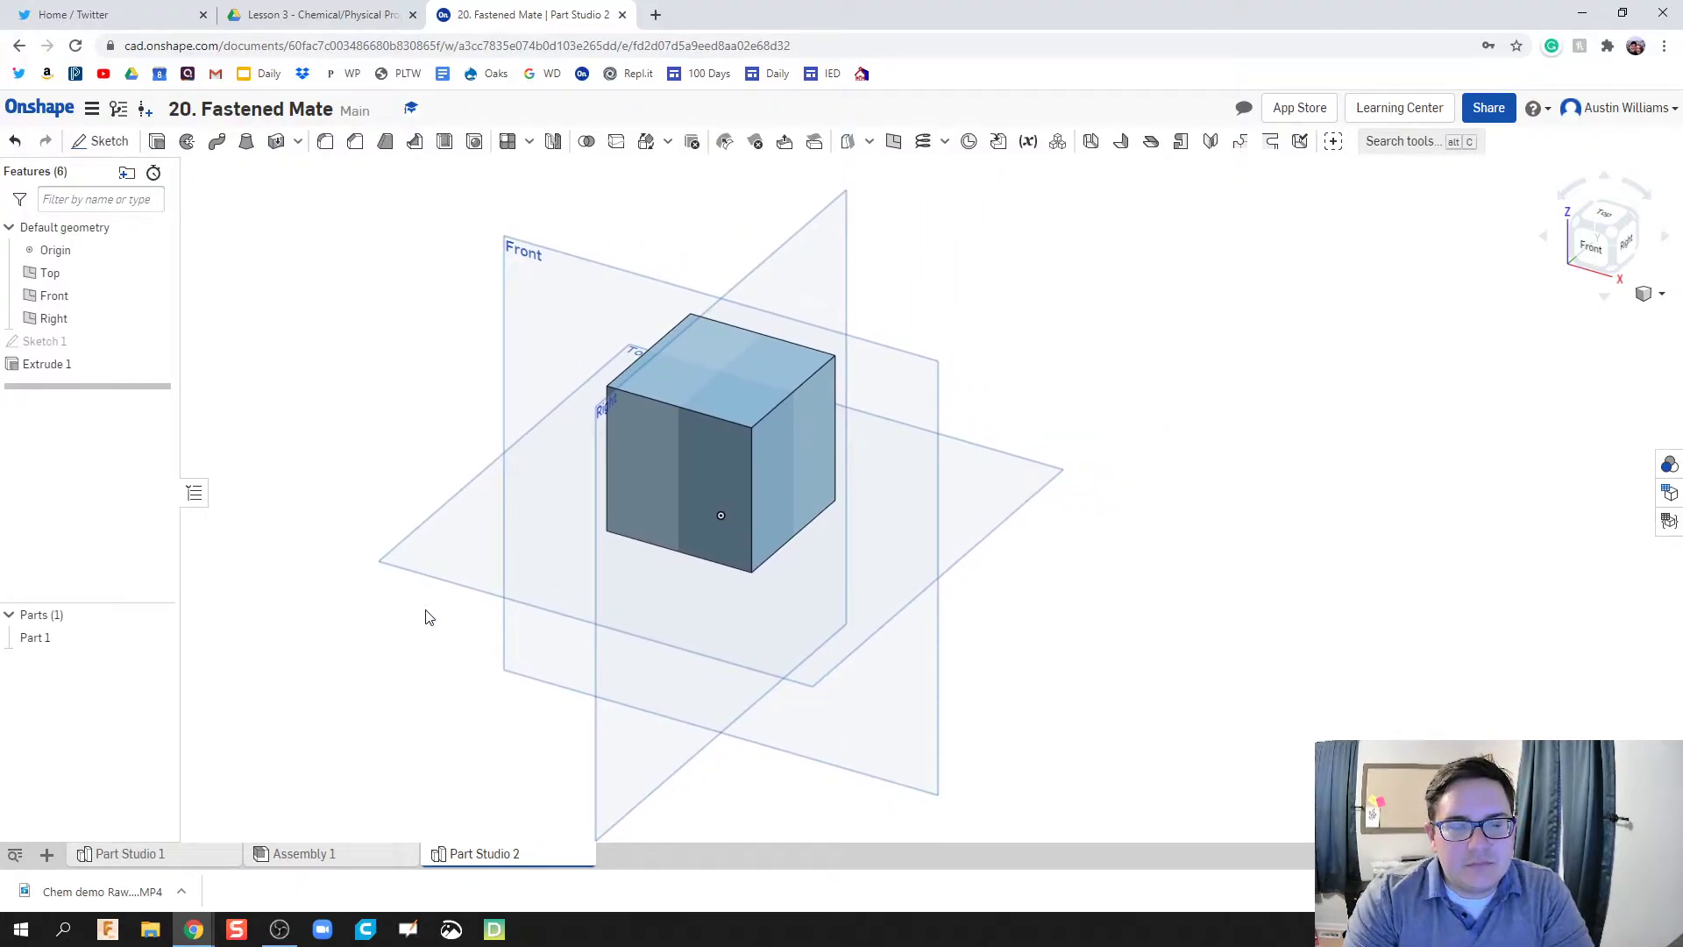
click(47, 856)
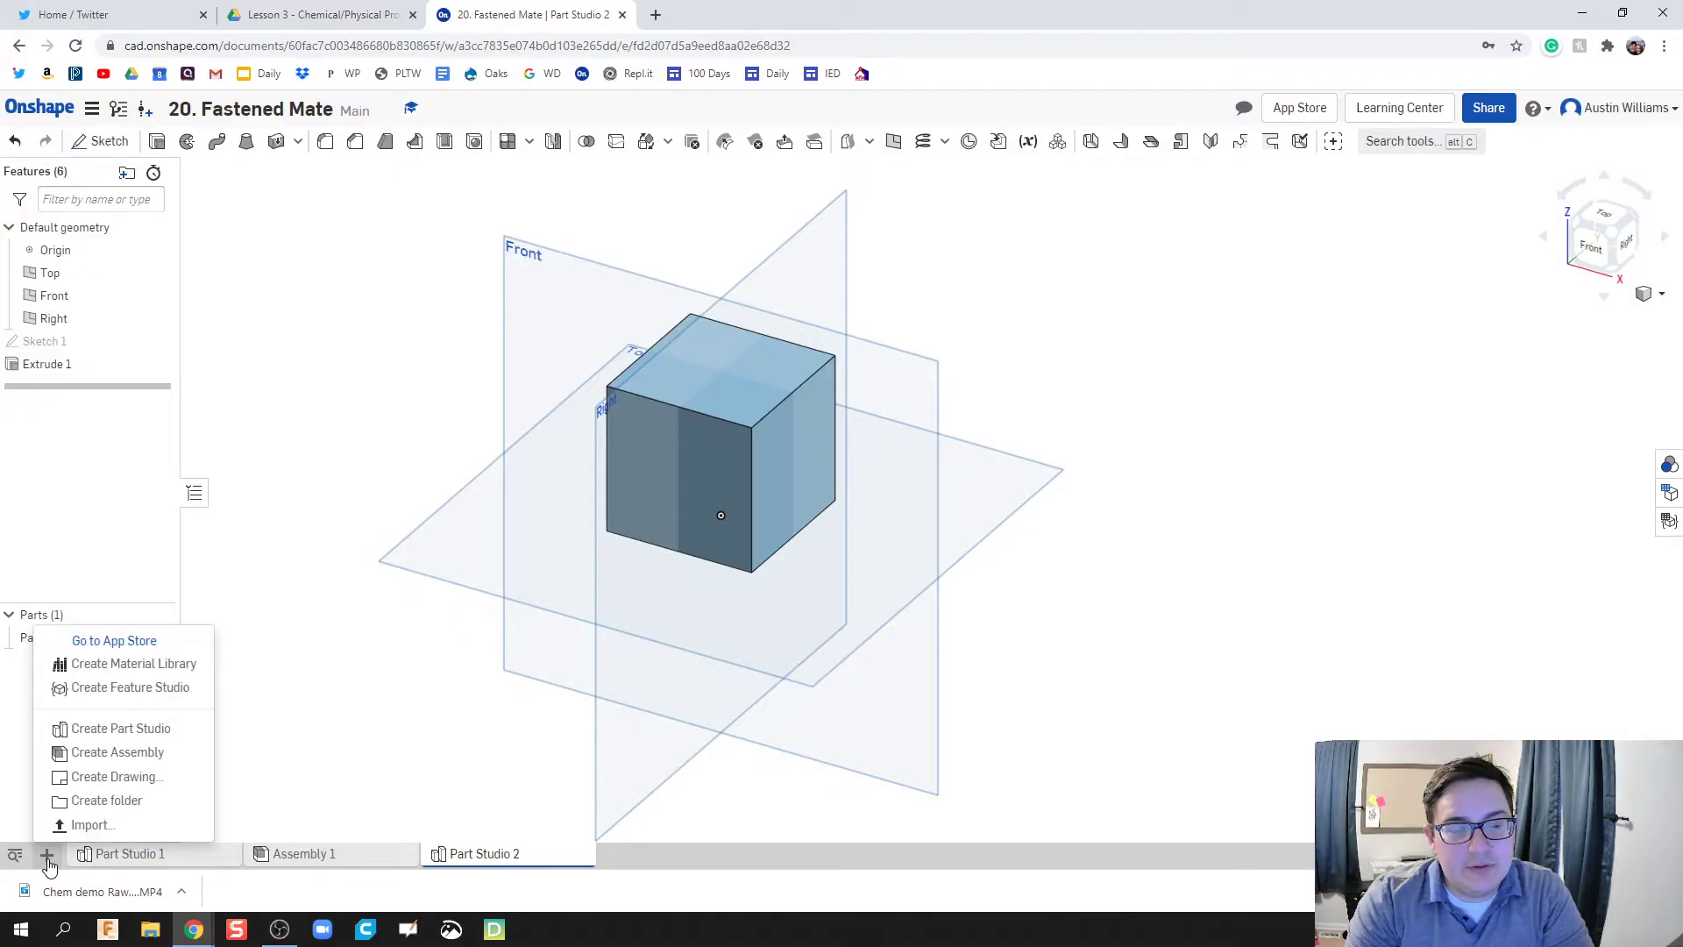
click(119, 754)
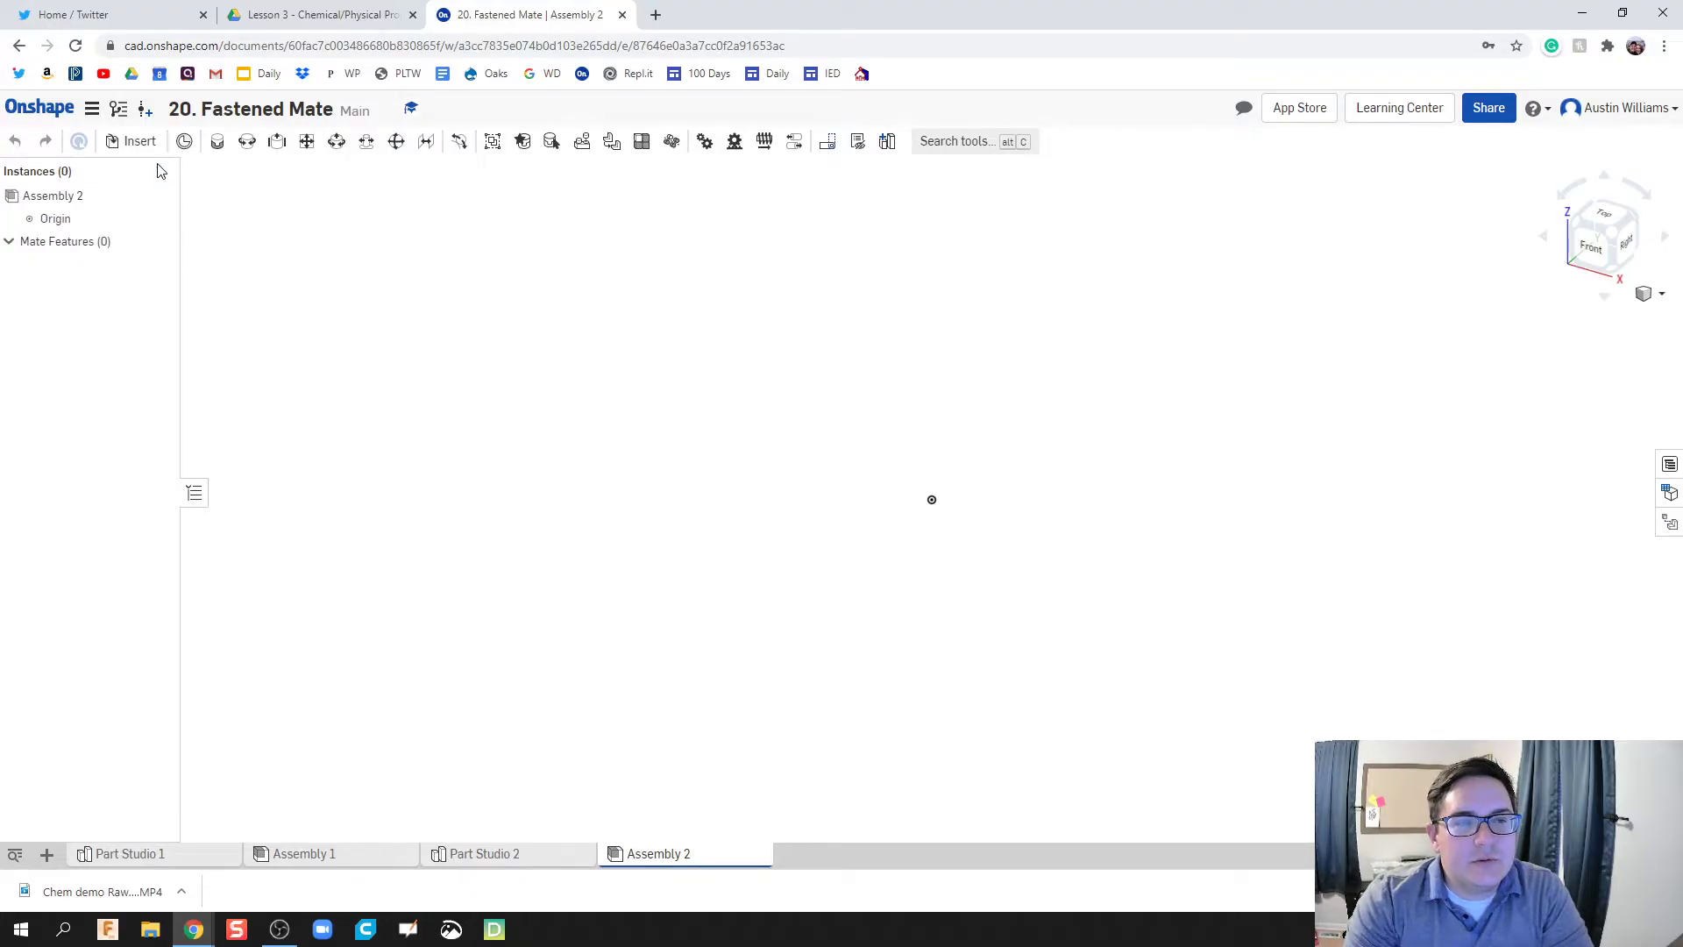
click(139, 142)
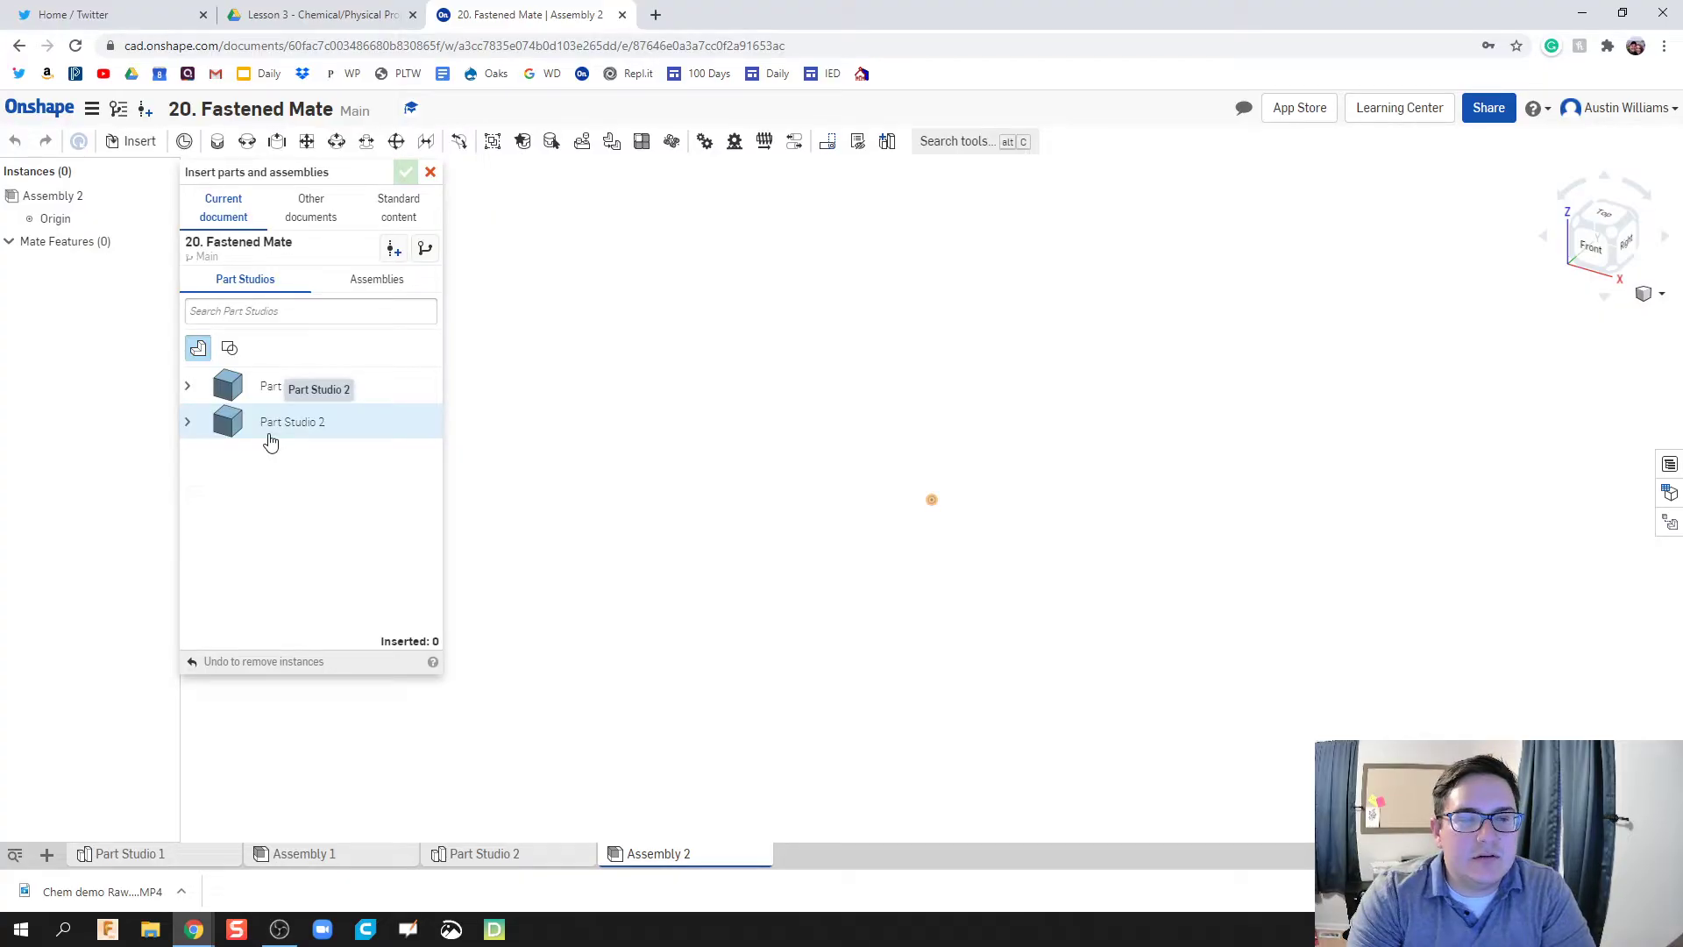
click(271, 424)
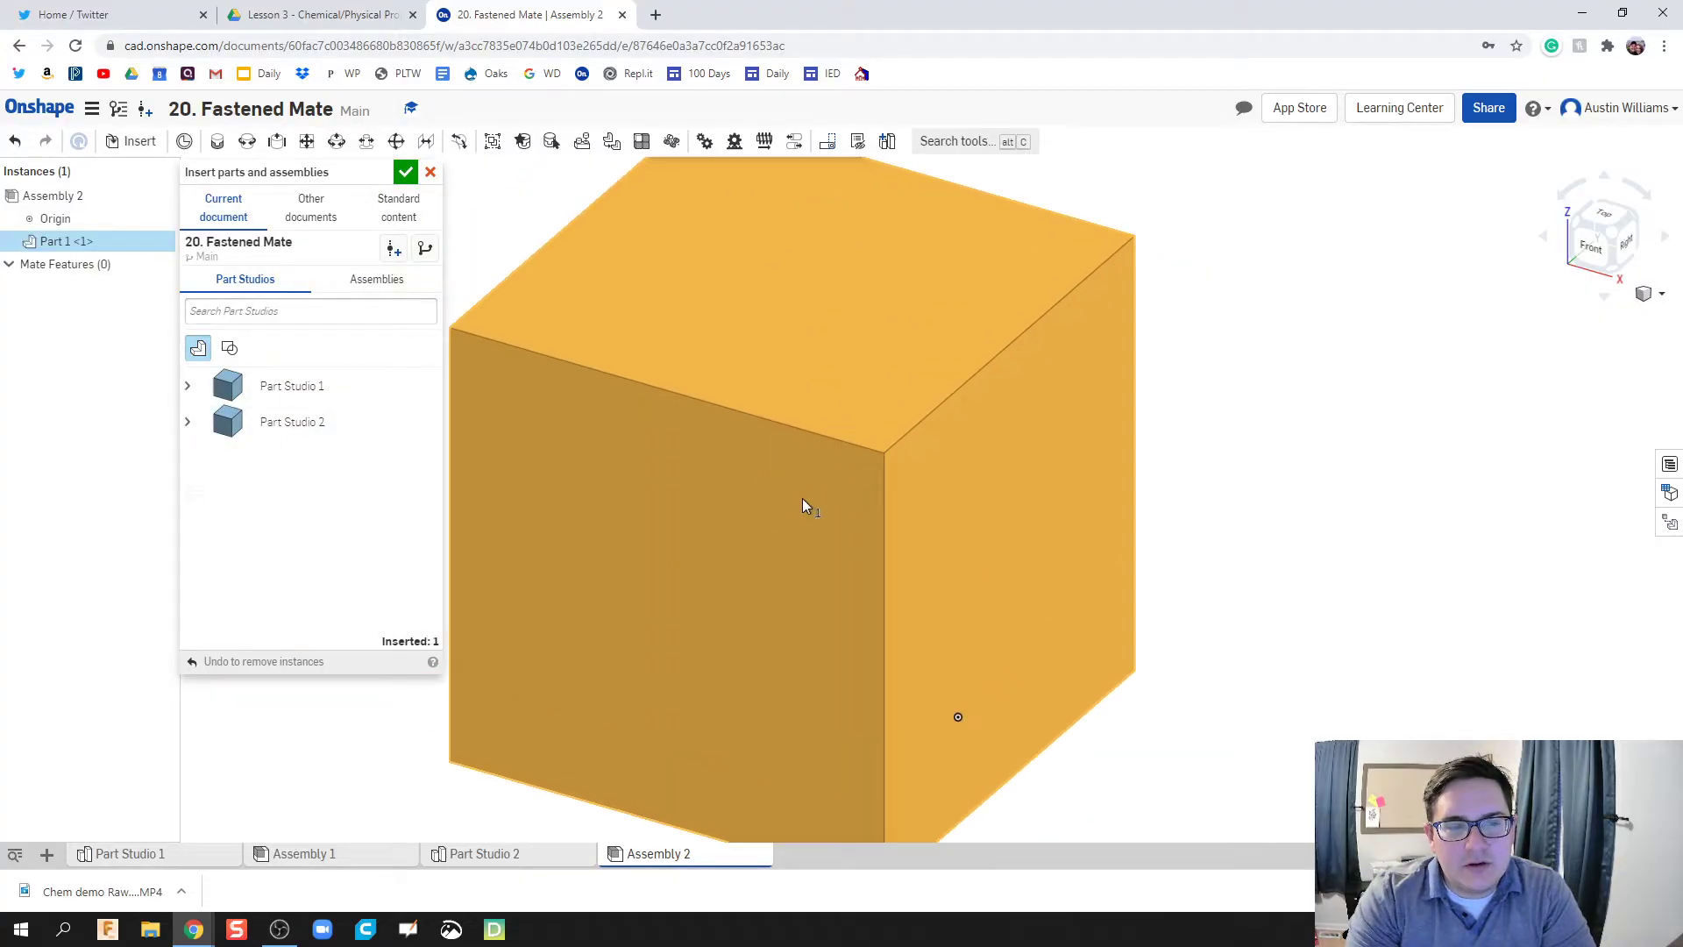
scroll(854, 505, down, 5)
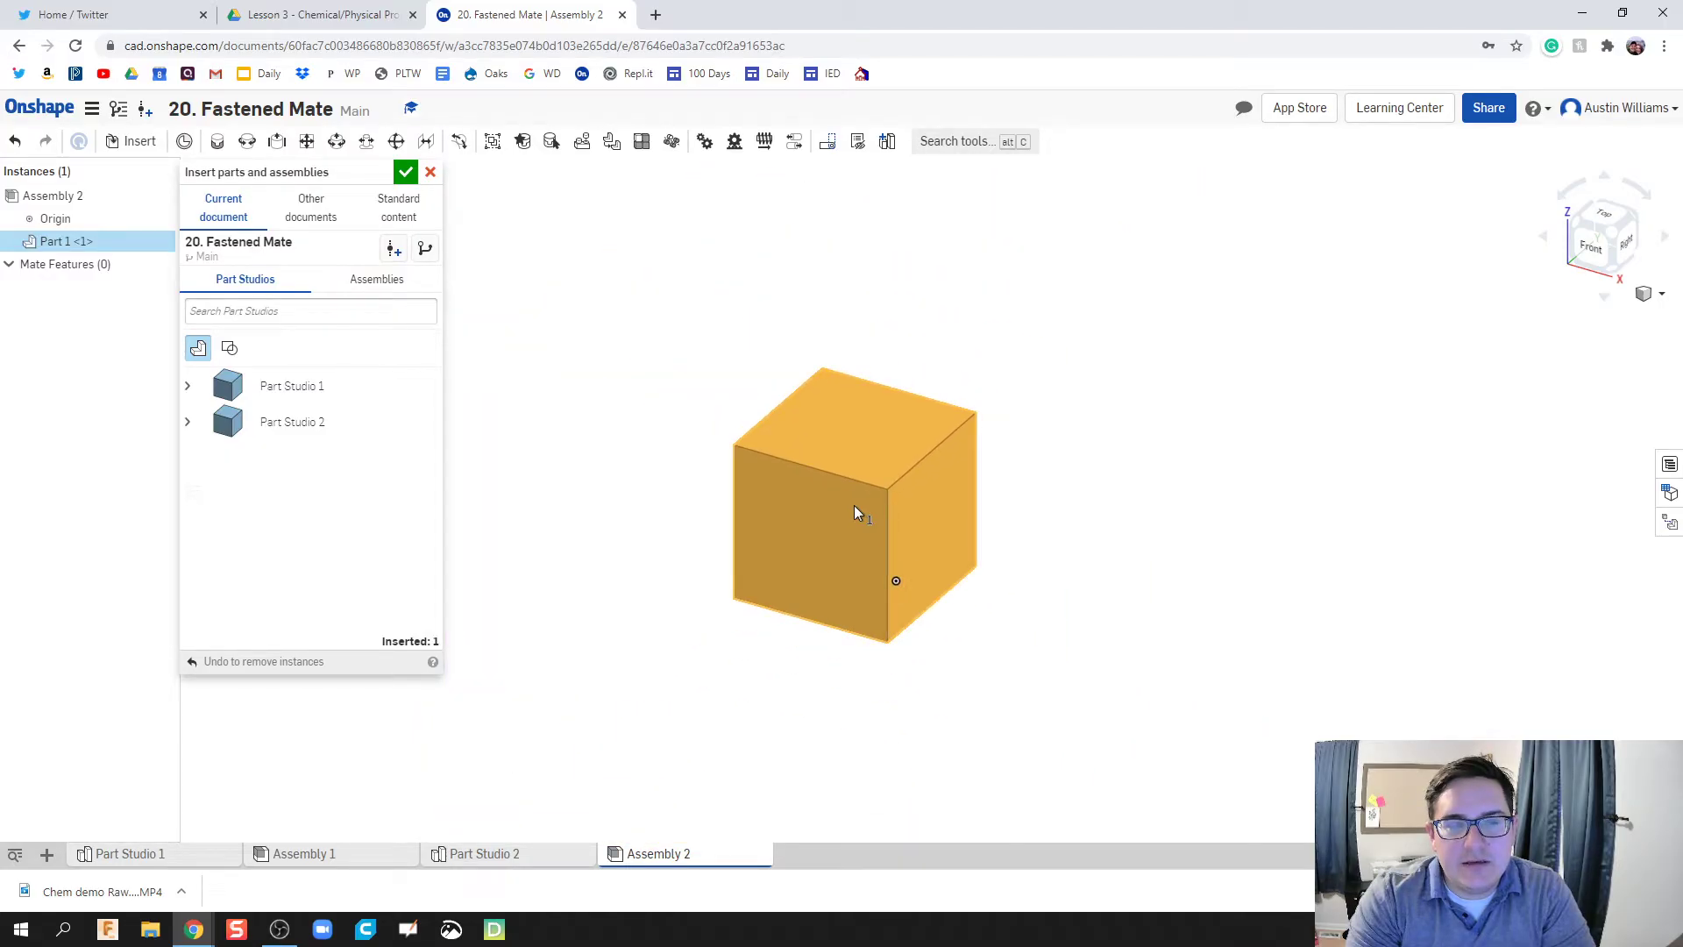
mouse_move(855, 507)
mouse_down()
mouse_move(958, 435)
mouse_move(1090, 672)
mouse_move(692, 556)
mouse_move(1019, 494)
mouse_move(912, 649)
mouse_move(995, 488)
mouse_move(902, 473)
mouse_move(885, 509)
mouse_move(886, 484)
mouse_move(1018, 502)
mouse_up()
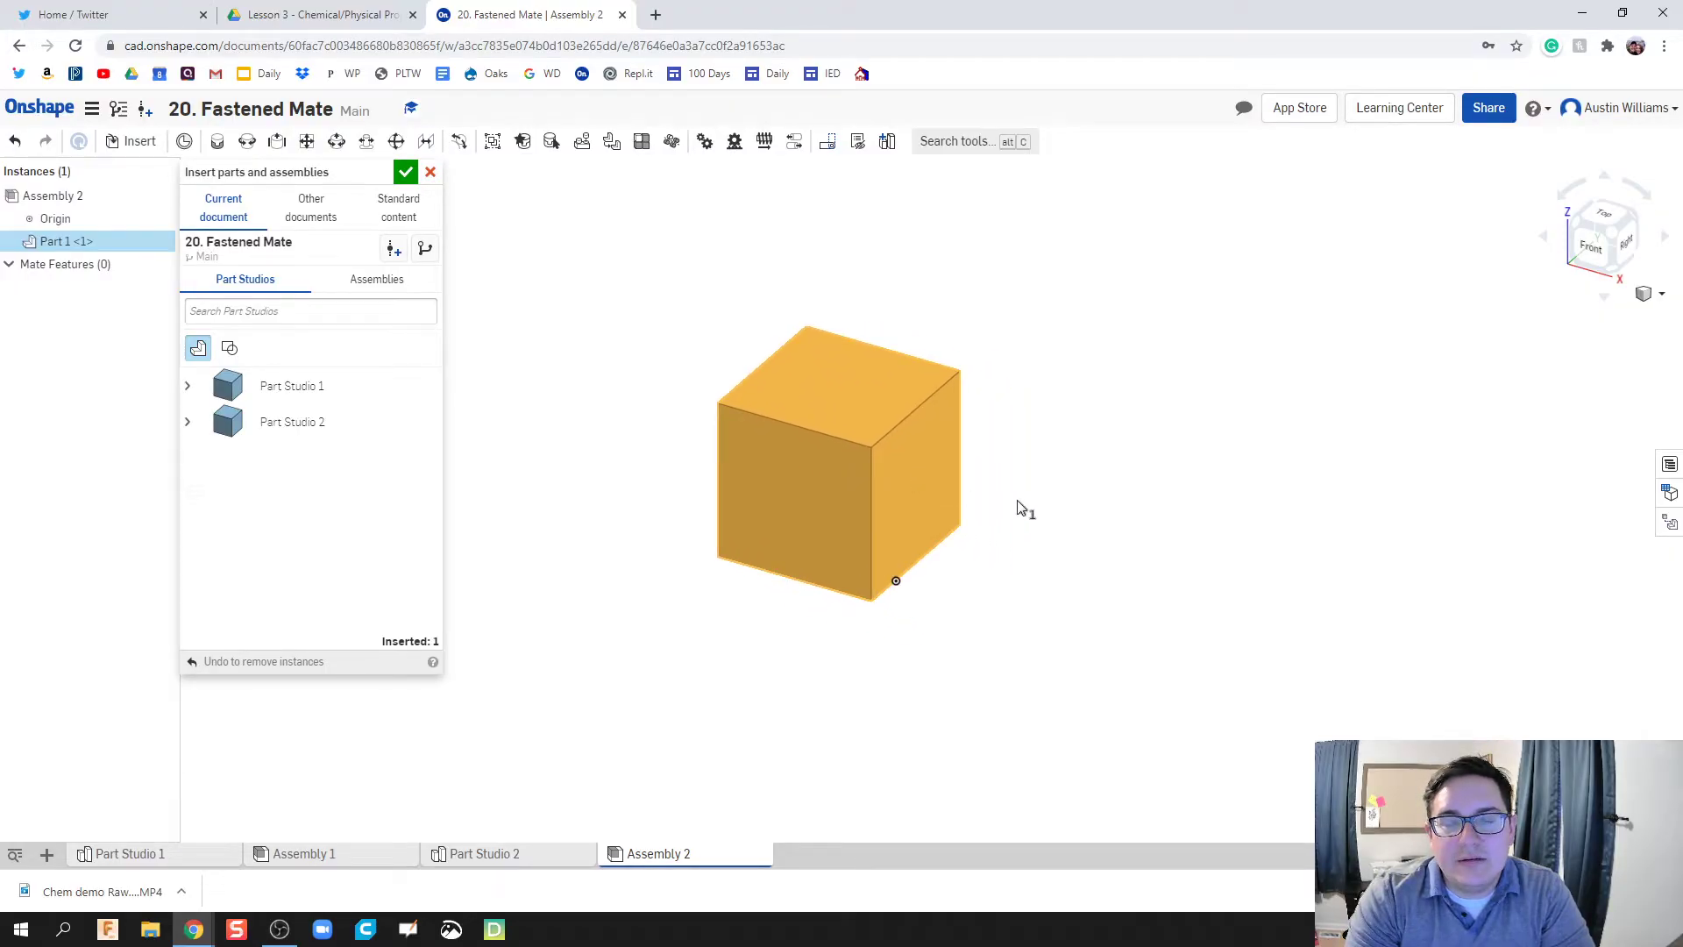
click(1139, 484)
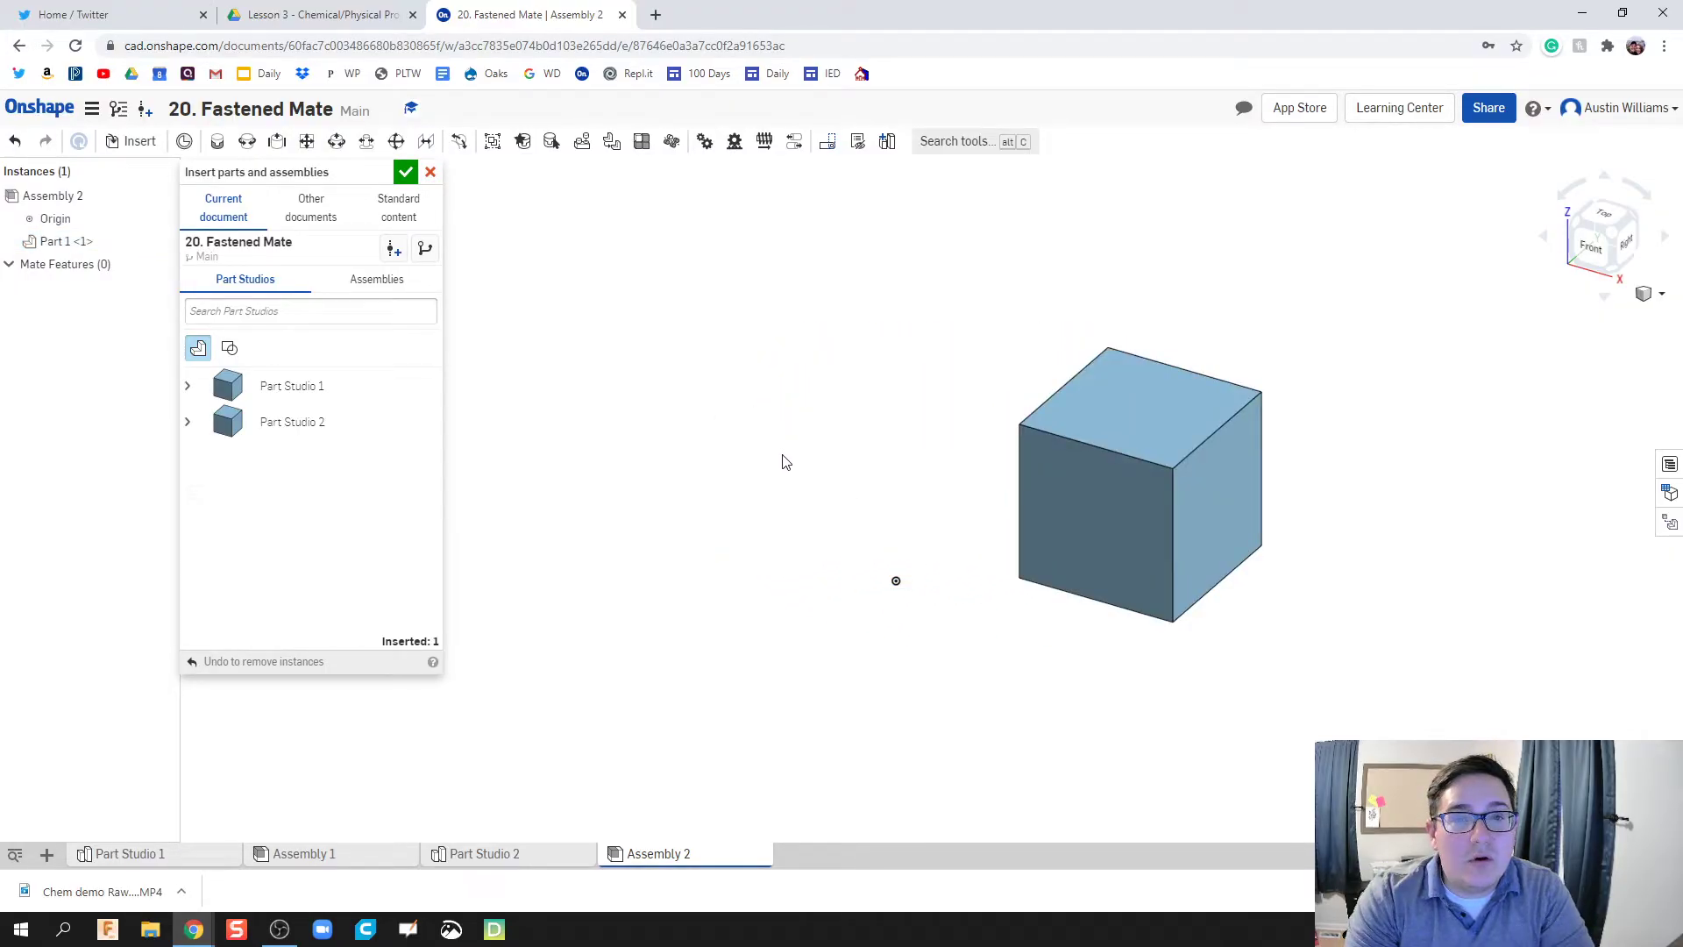
- Insert three more cubes from Part Studio 2, spread separately around the origin, and finish inserting
click(289, 428)
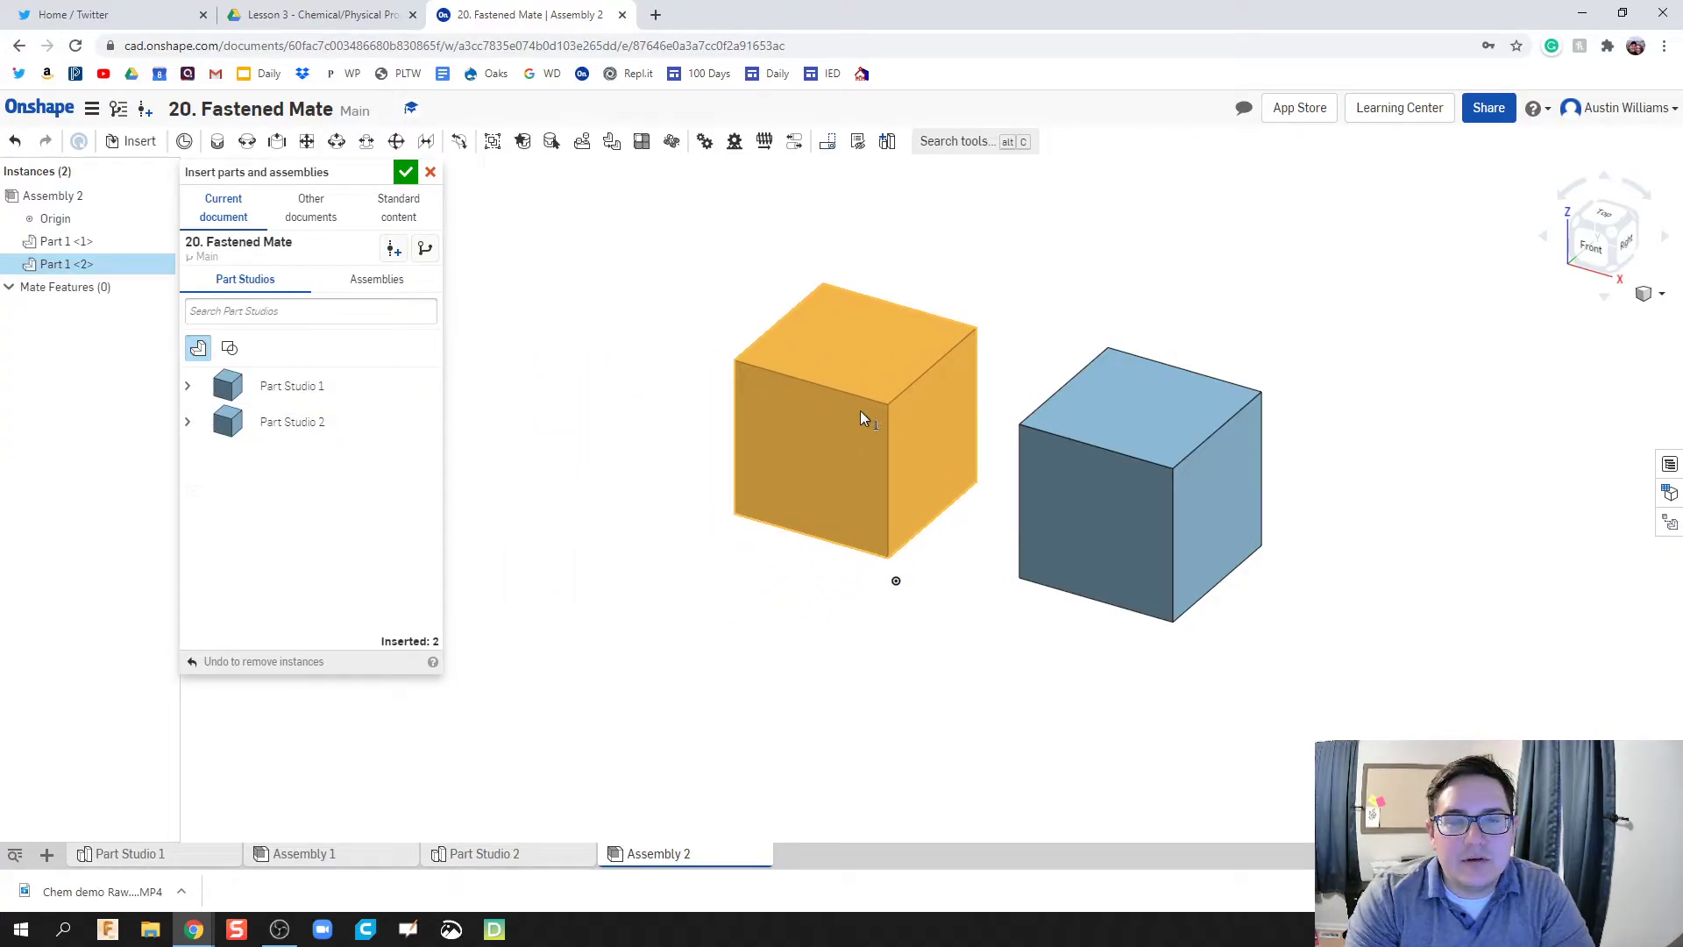
click(860, 410)
click(312, 424)
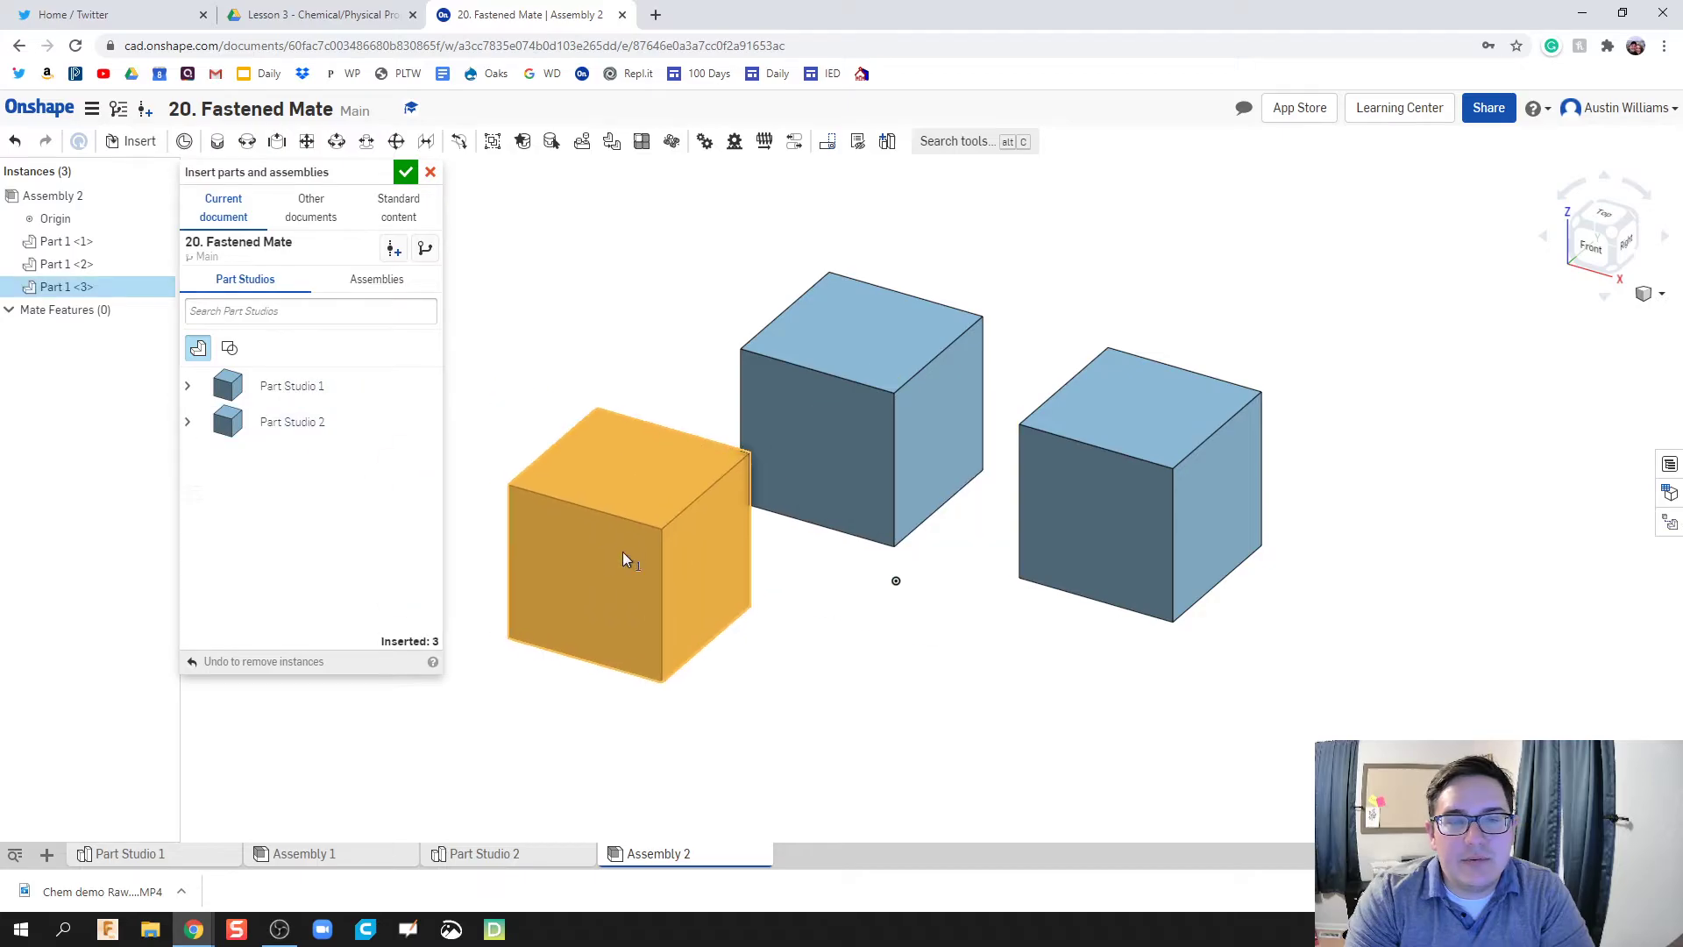
click(669, 554)
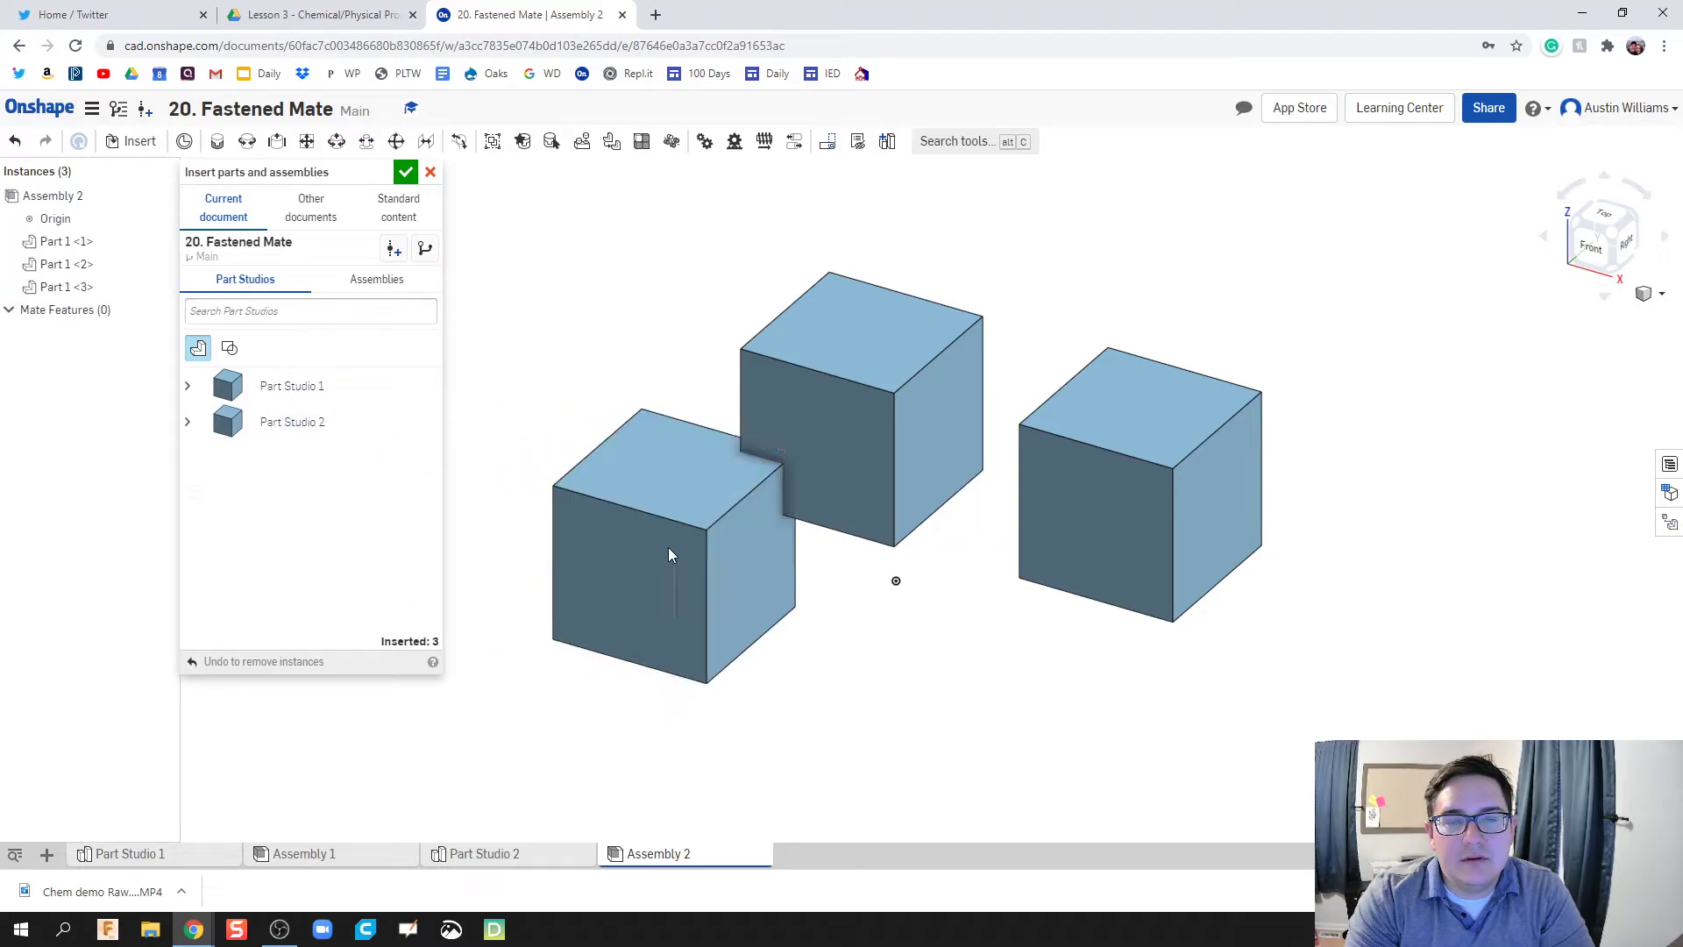
click(317, 426)
click(955, 700)
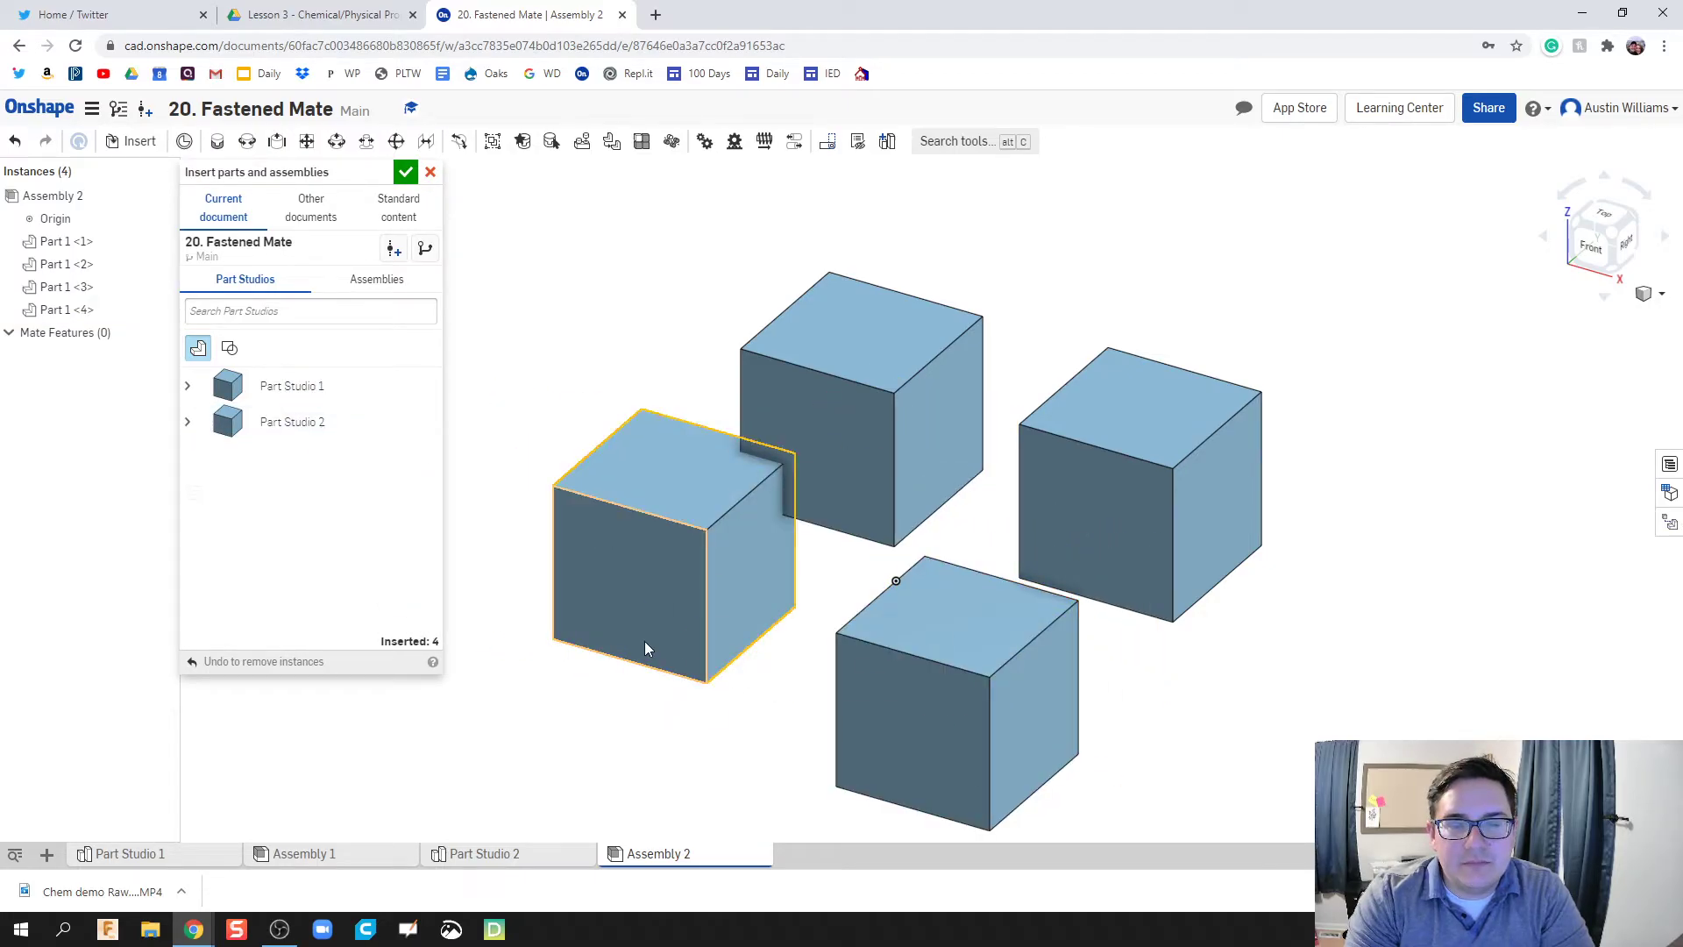
click(404, 174)
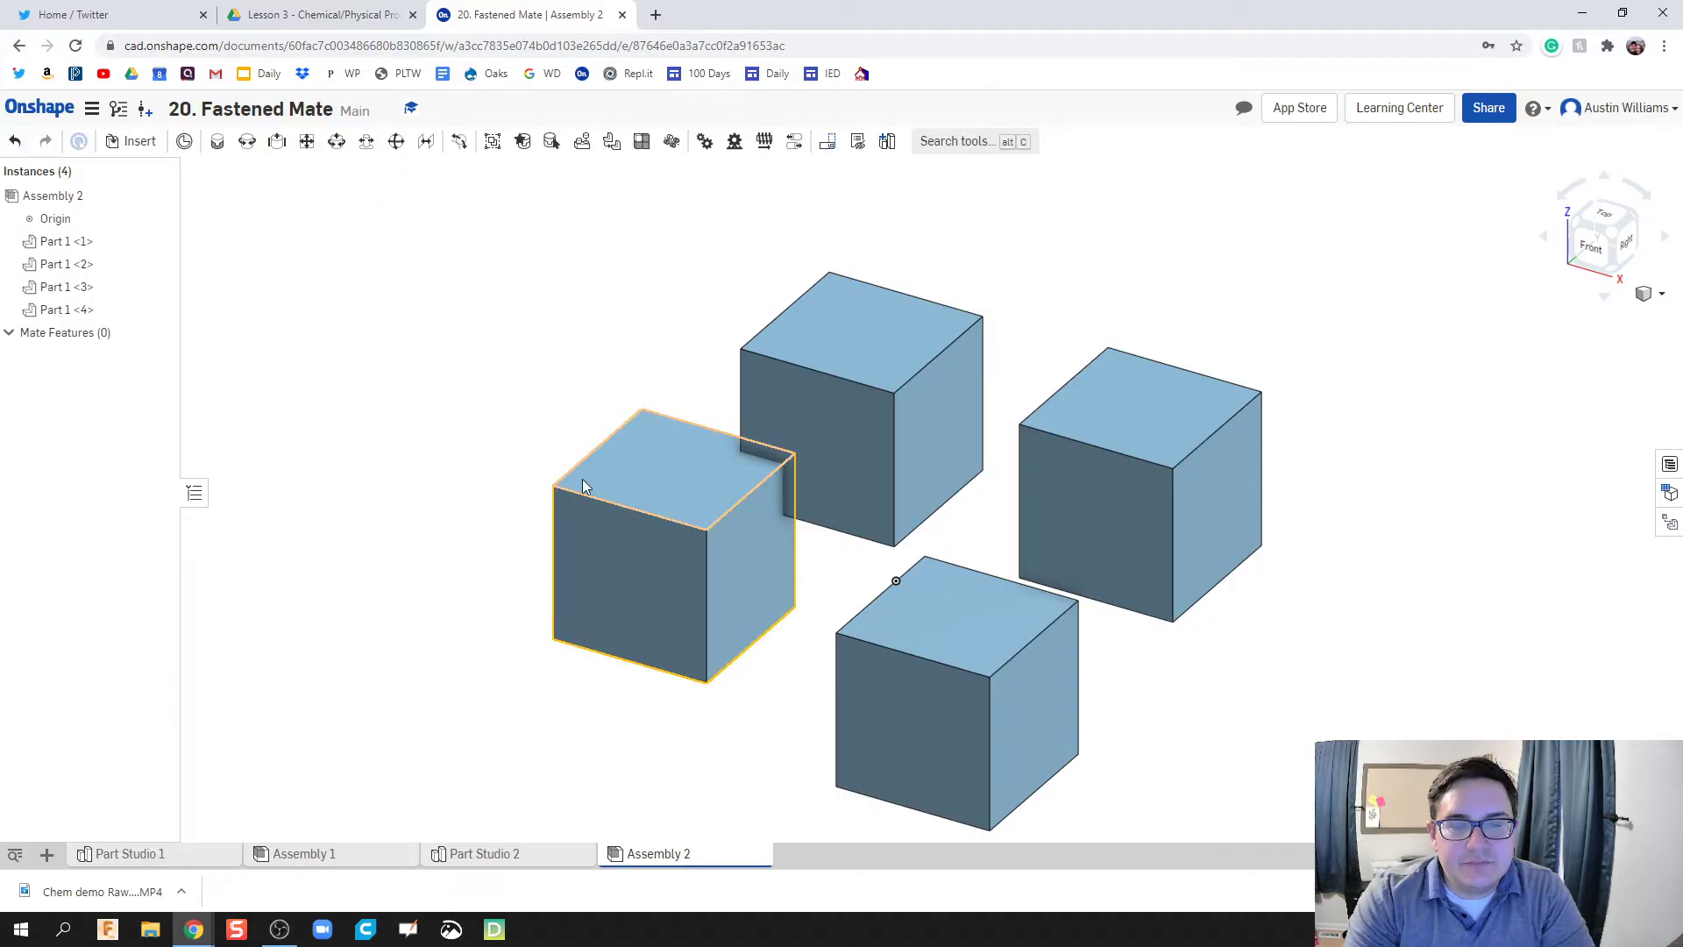
- Spread the four cubes farther apart around the origin so each one stands clear of the others
mouse_move(578, 650)
right_down()
mouse_move(567, 613)
mouse_move(581, 640)
right_up()
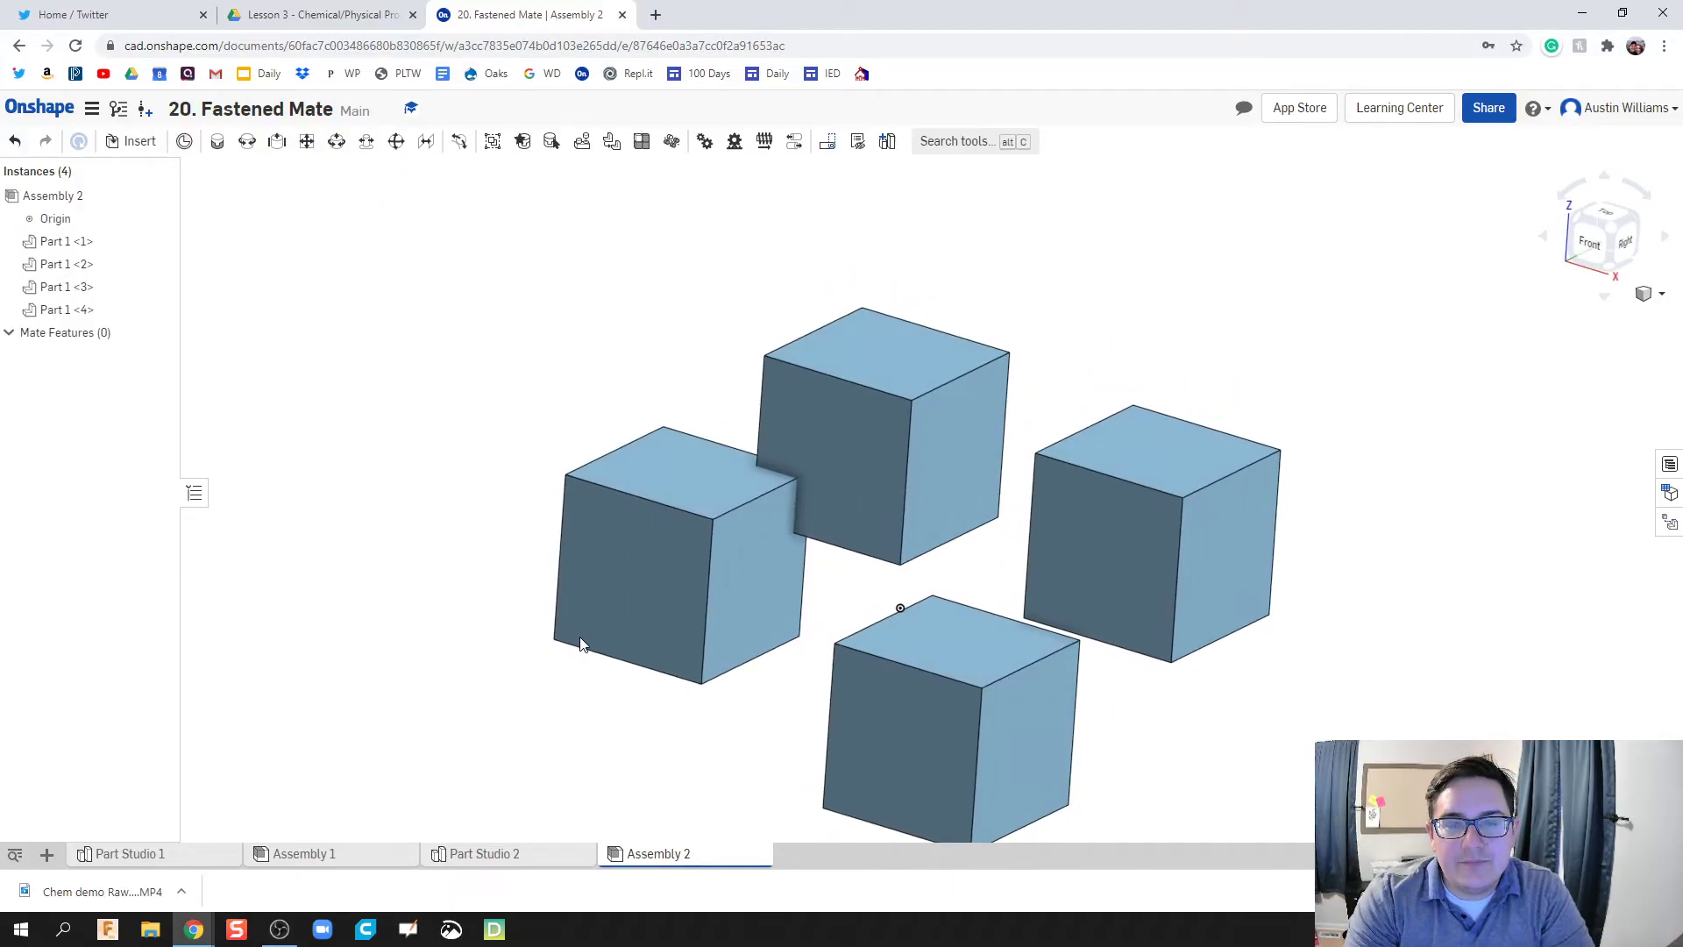
drag(867, 466, 1100, 395)
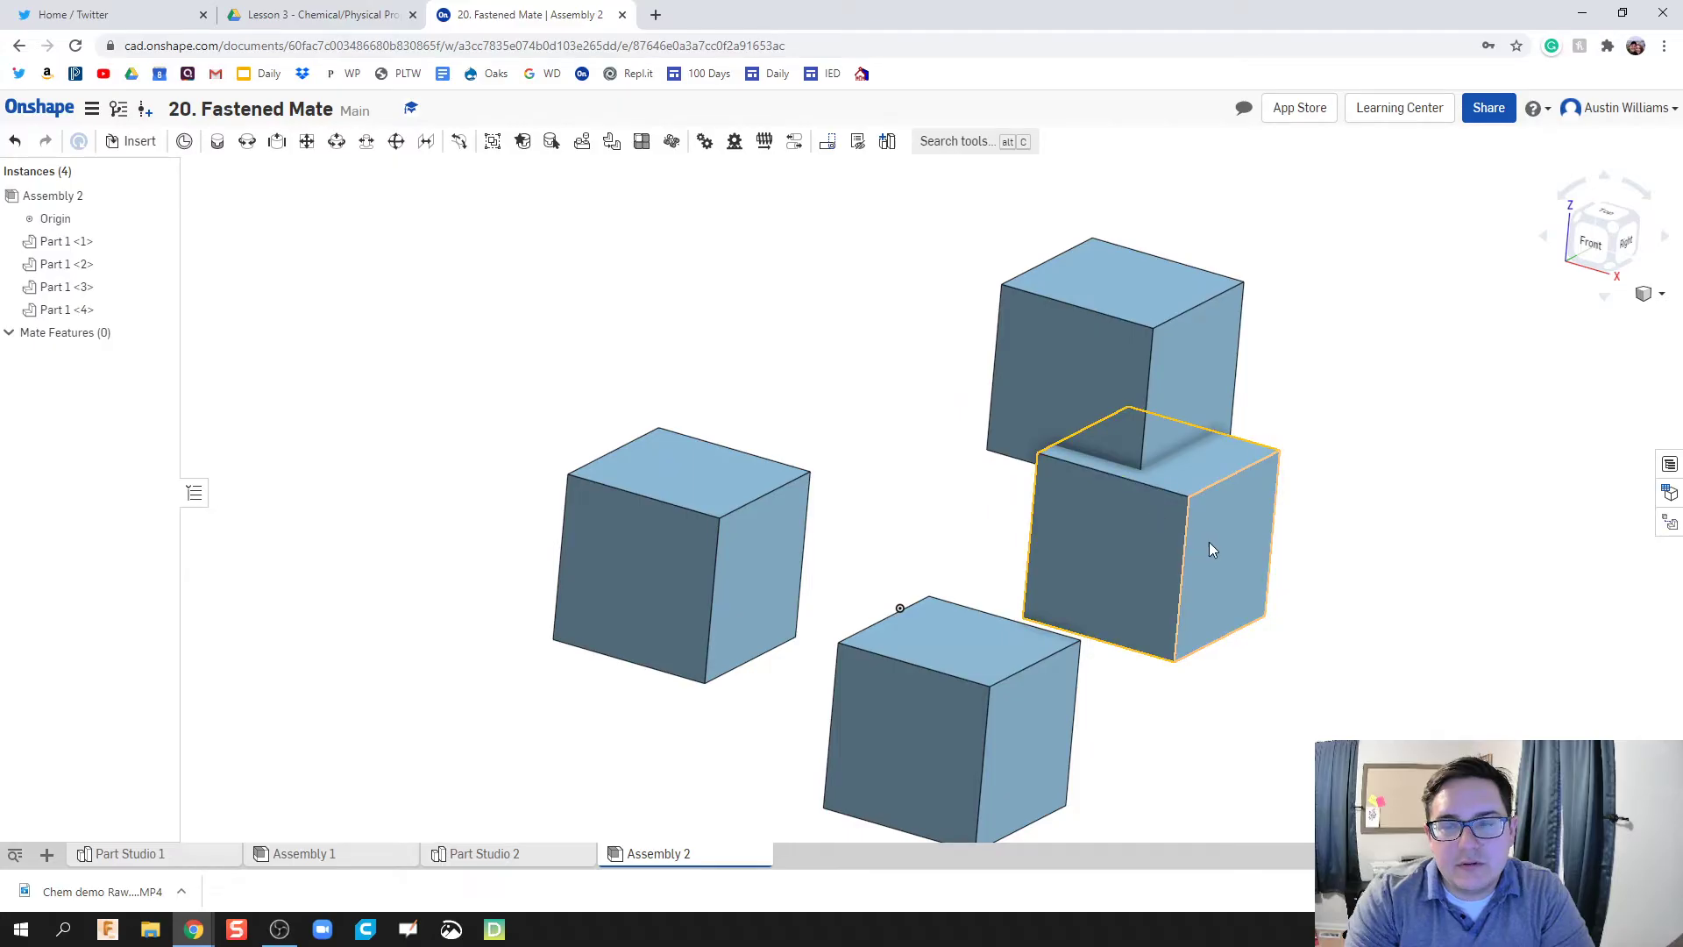
drag(1209, 545, 1412, 529)
drag(736, 542, 577, 469)
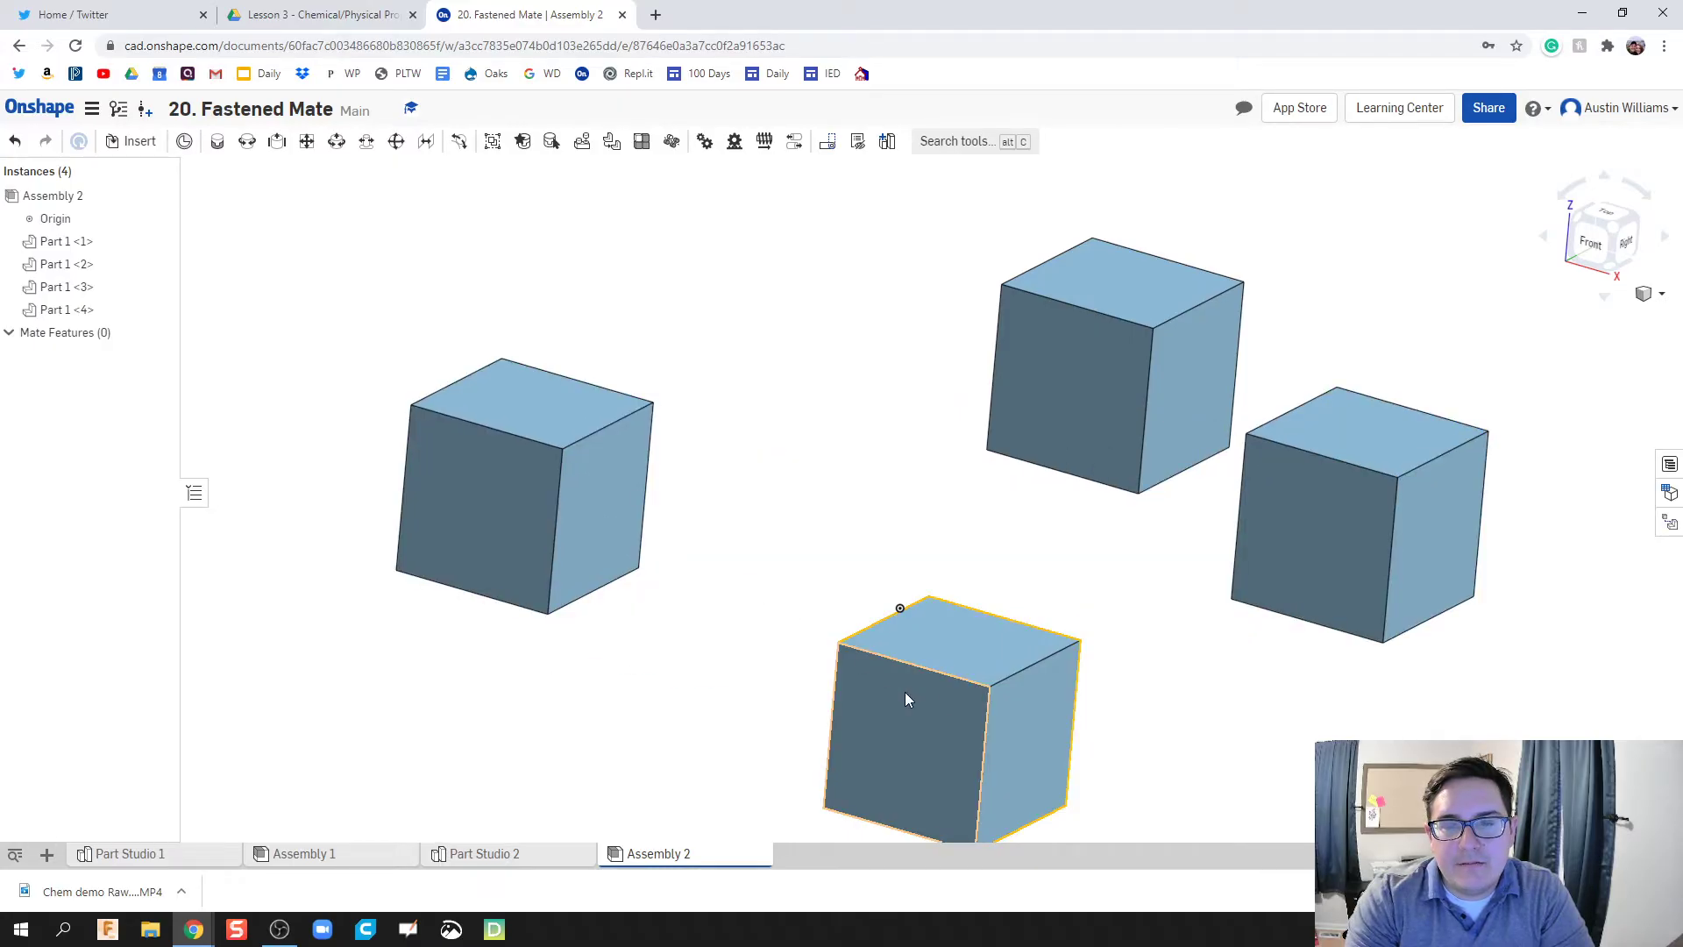
drag(904, 691, 1122, 705)
drag(986, 672, 841, 614)
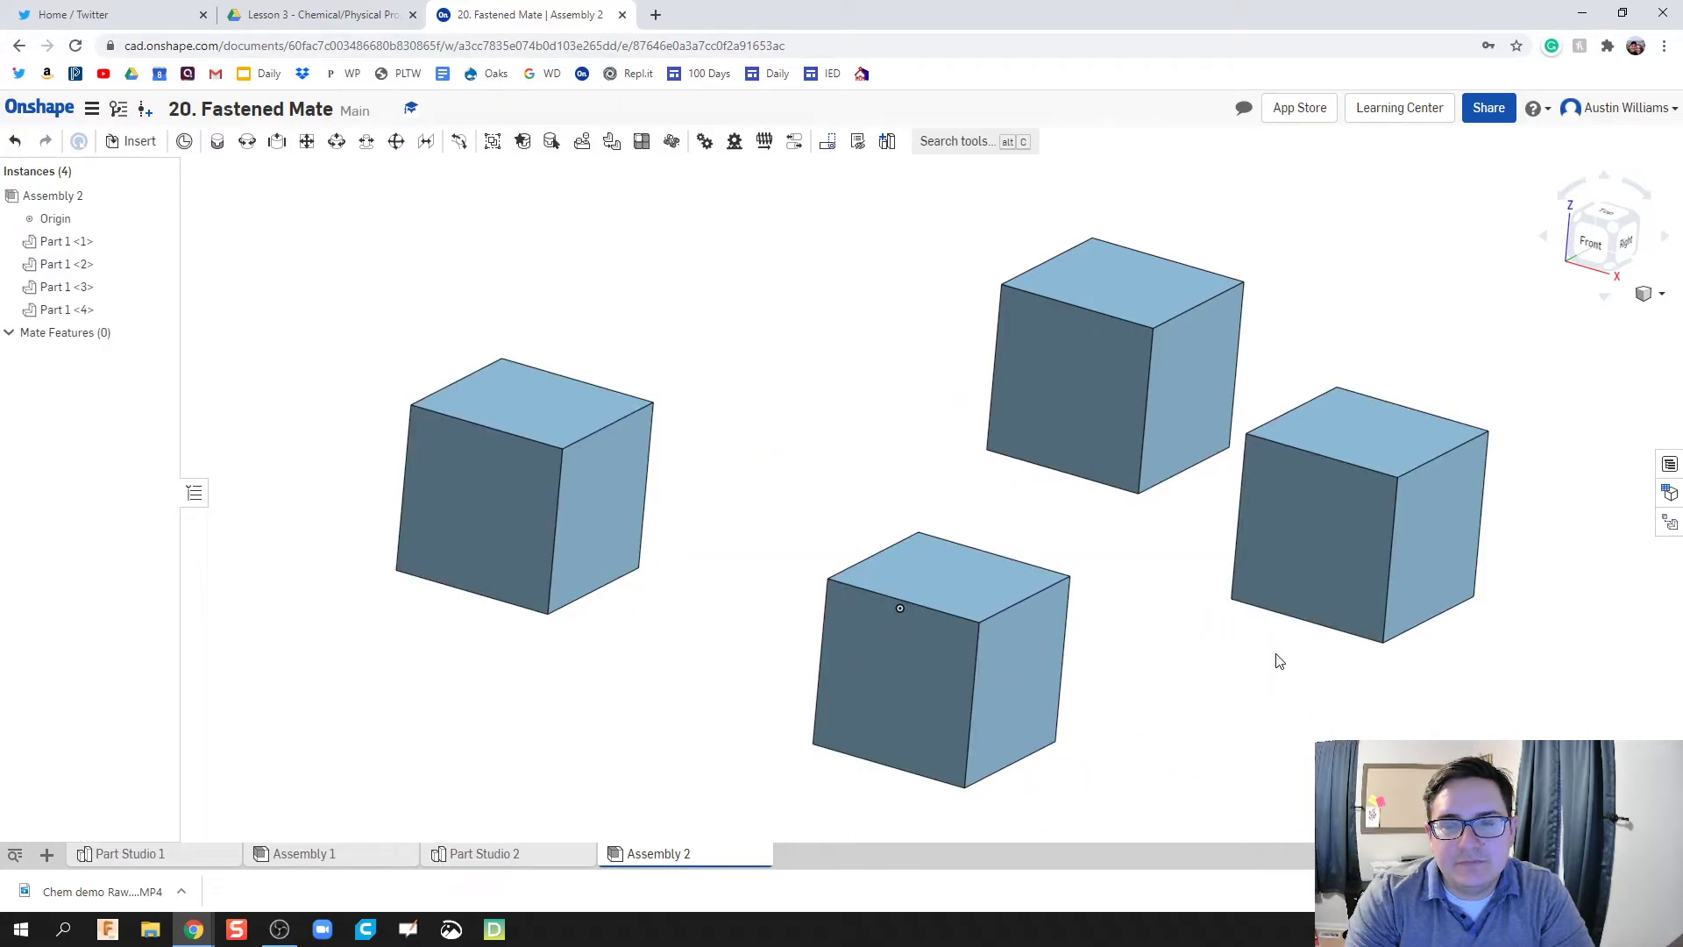
middle_drag(1271, 701, 1104, 684)
scroll(1104, 683, down, 2)
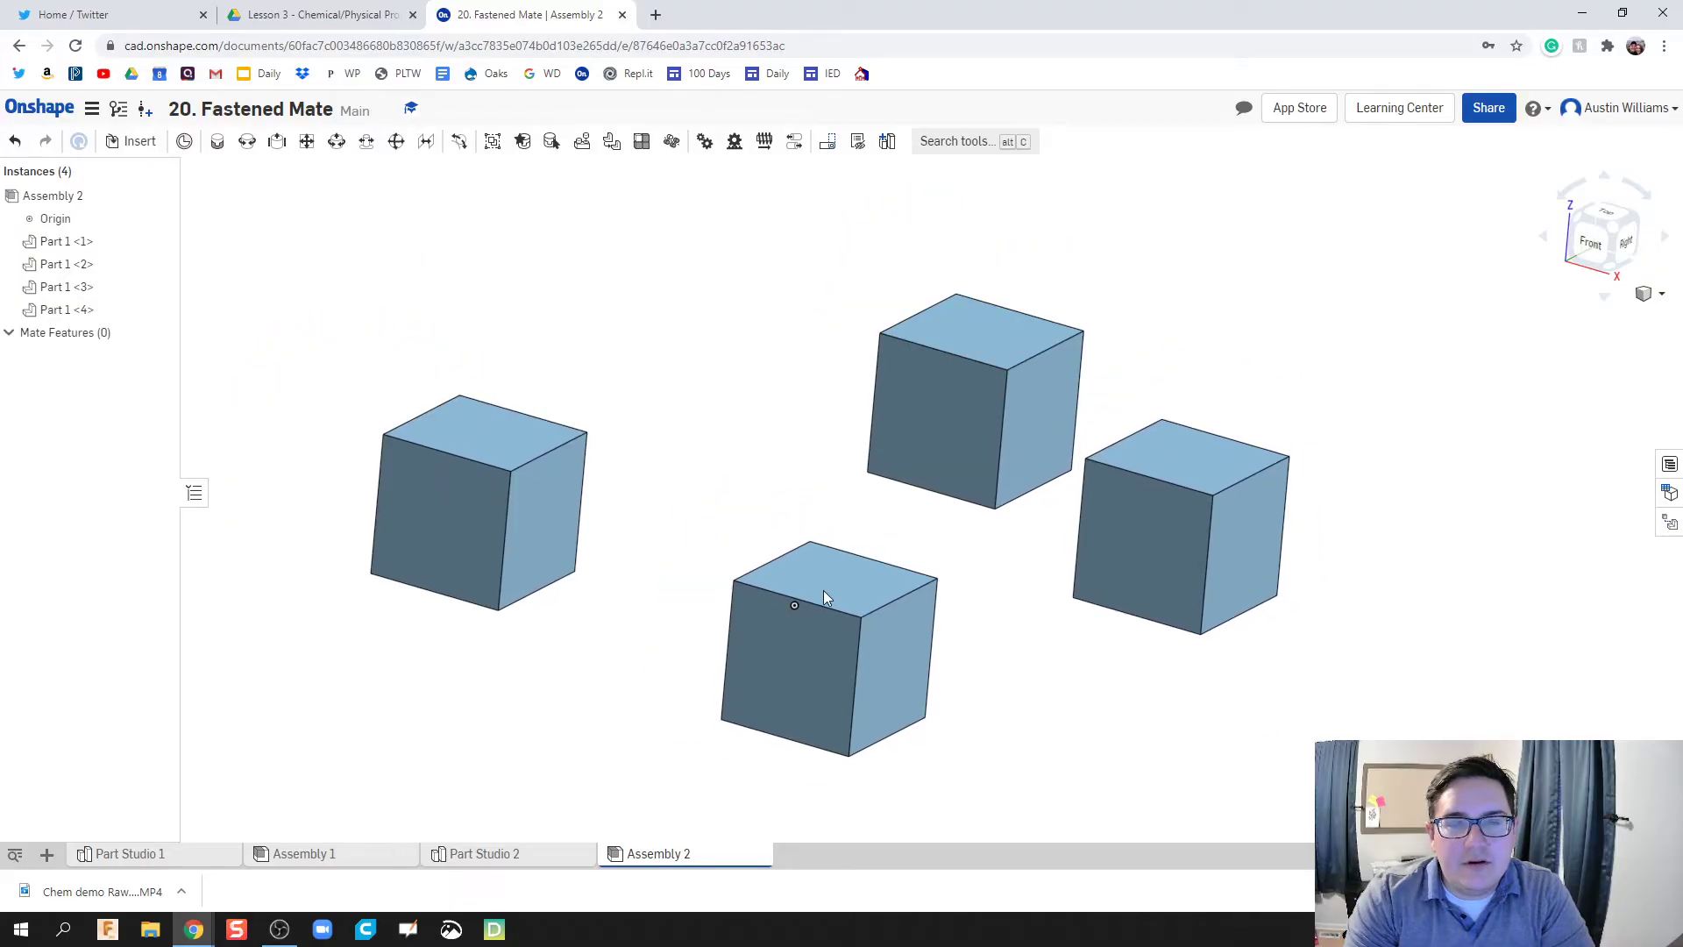
- Fasten the center of the rear cube's top face to the center of the rightmost cube's bottom face, then move the joined pair upward
click(217, 144)
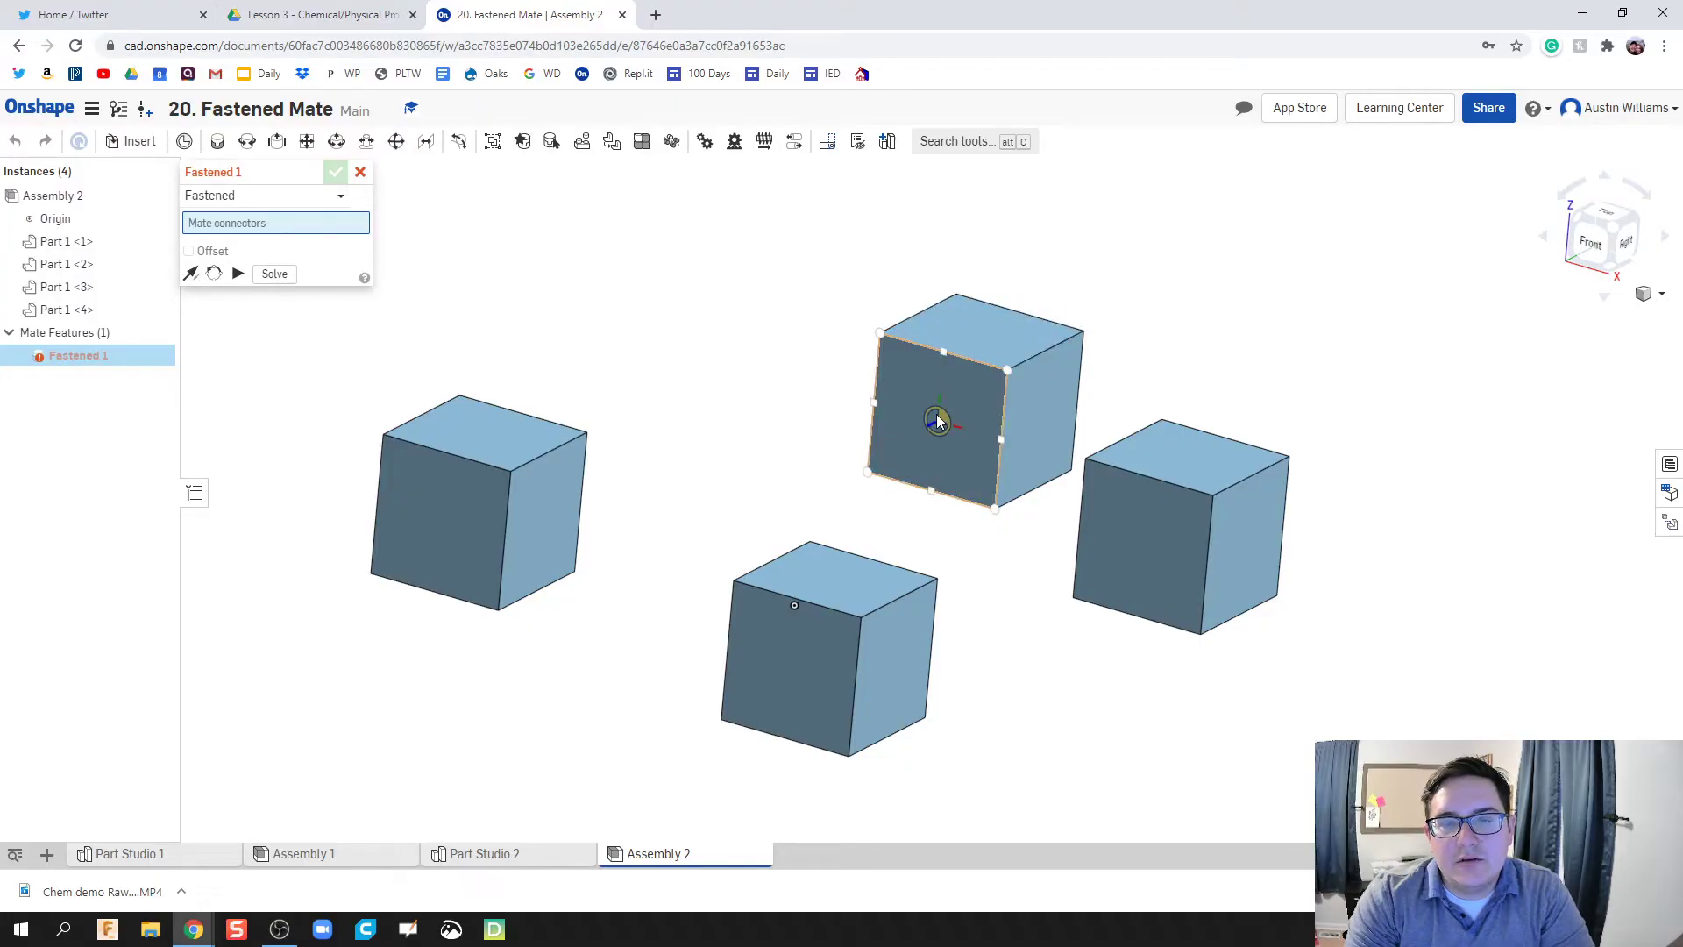
scroll(980, 340, up, 5)
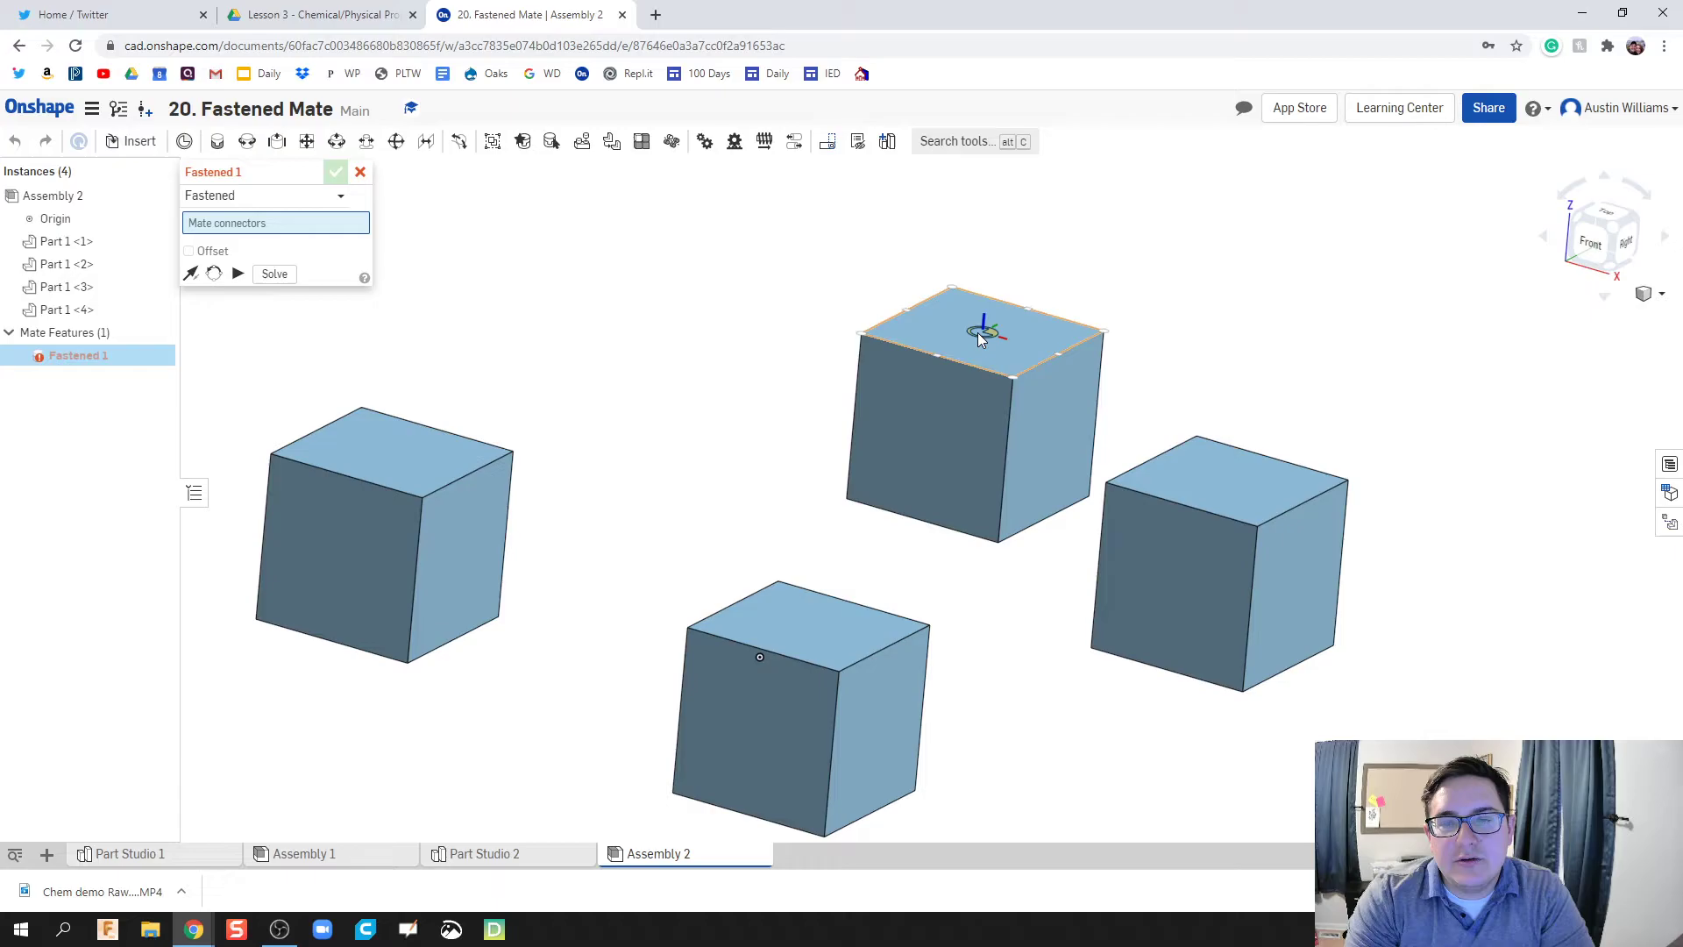
scroll(980, 340, down, 3)
scroll(827, 402, down, 3)
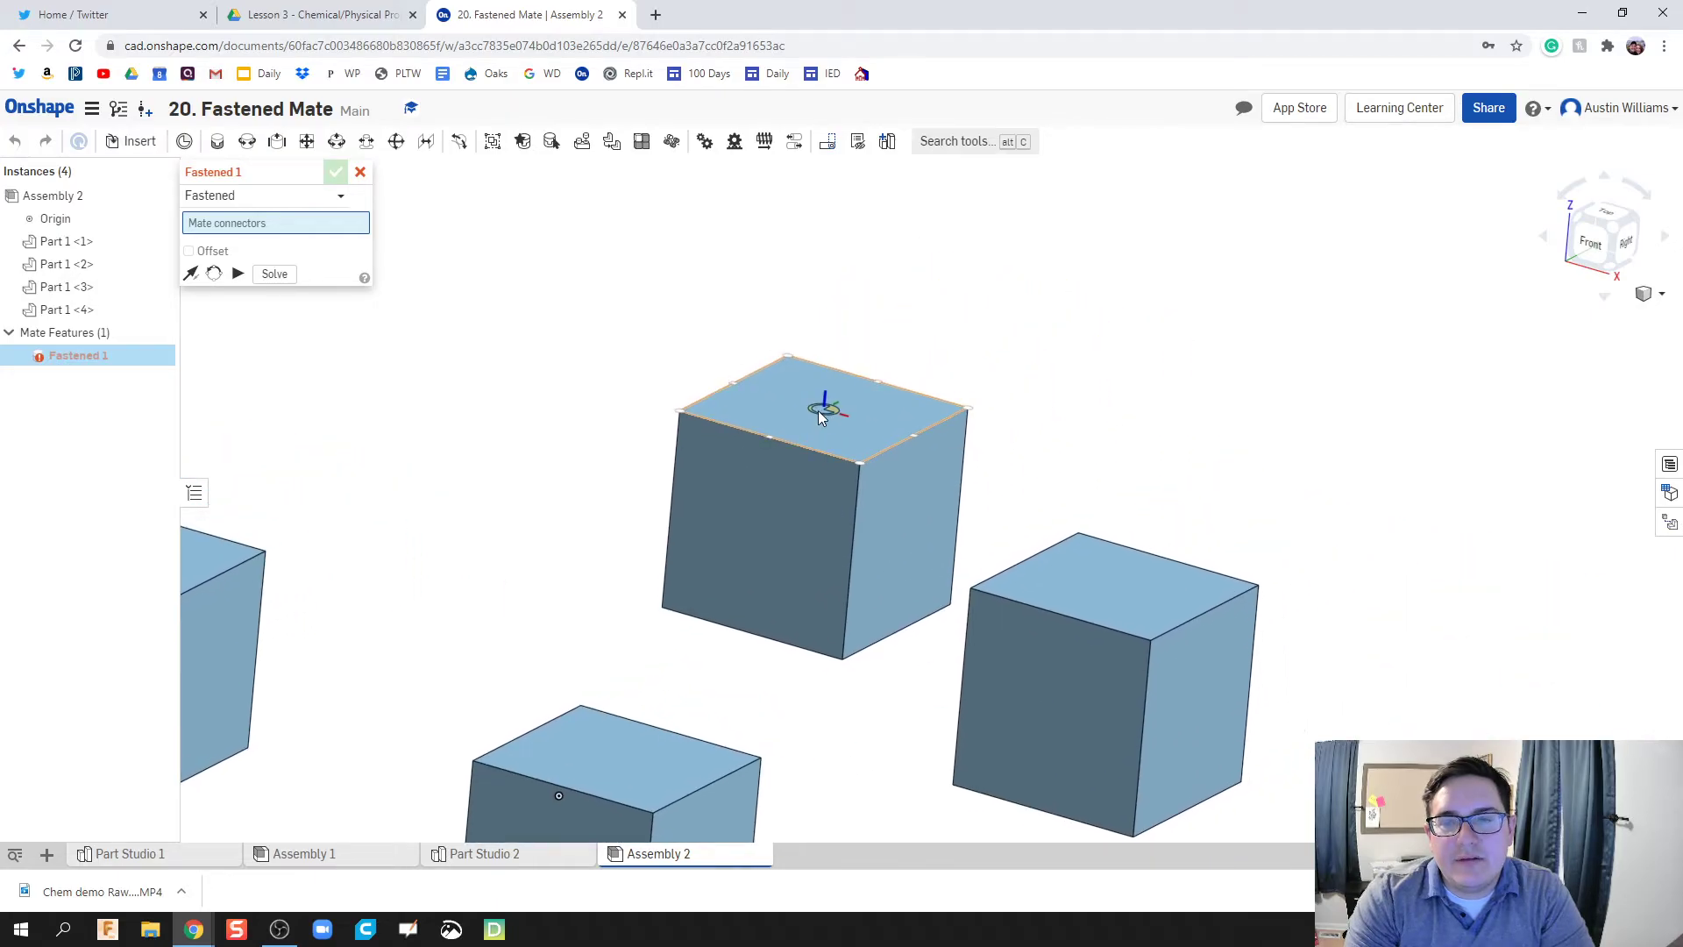
scroll(829, 412, up, 1)
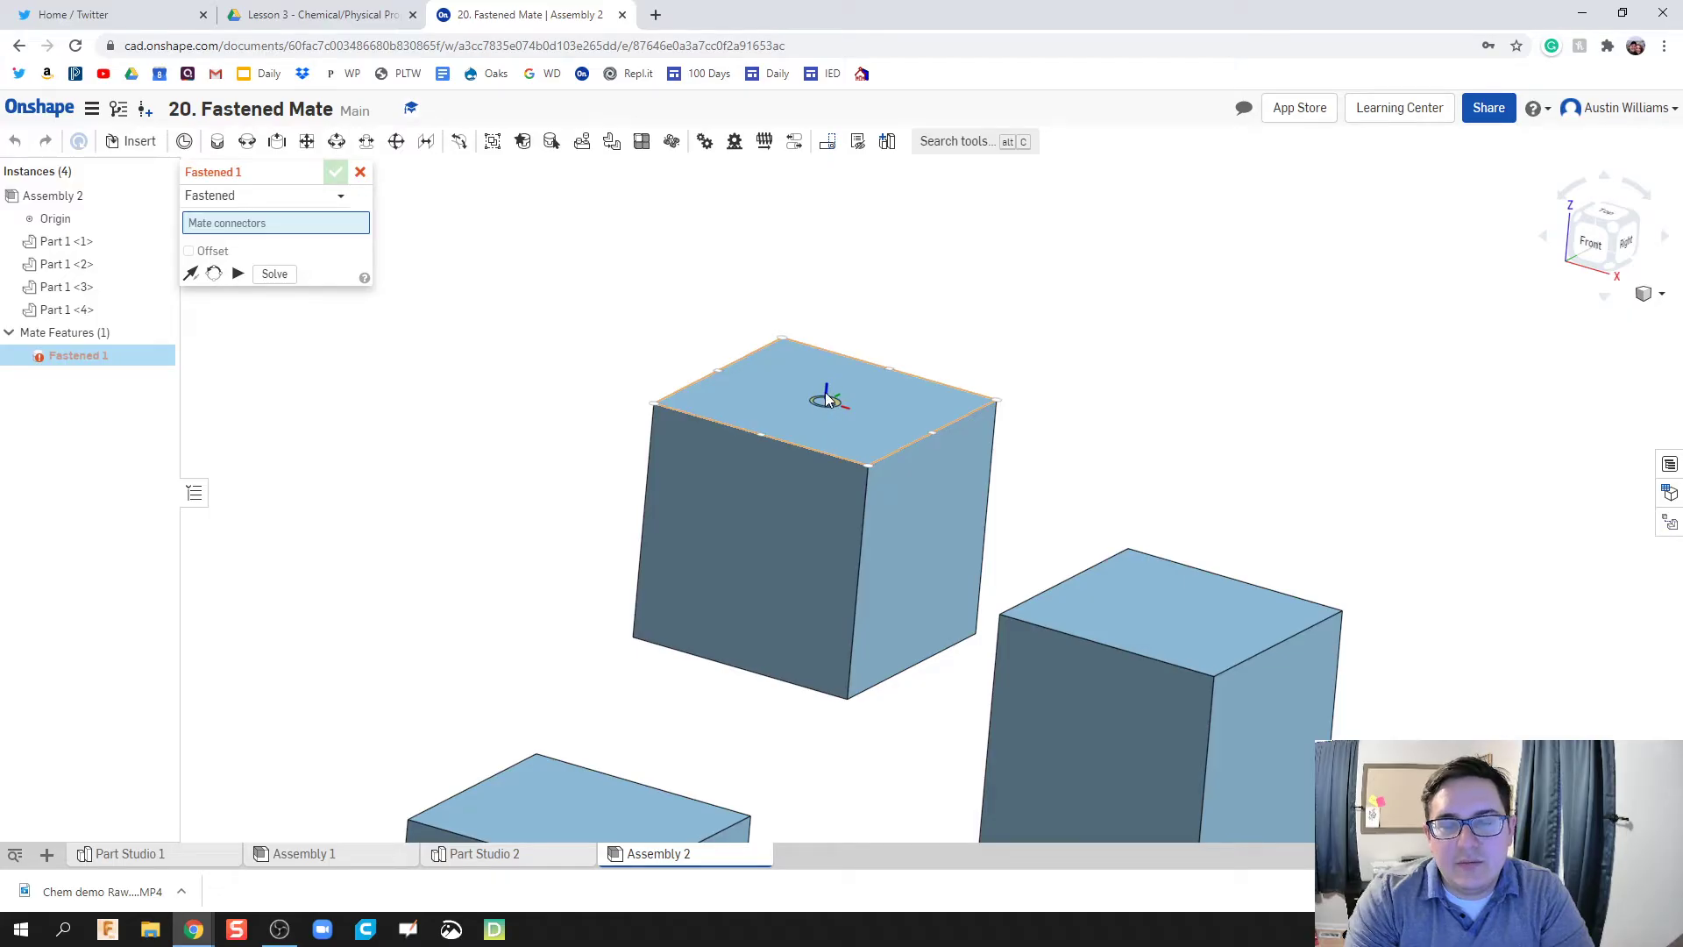
scroll(827, 425, down, 3)
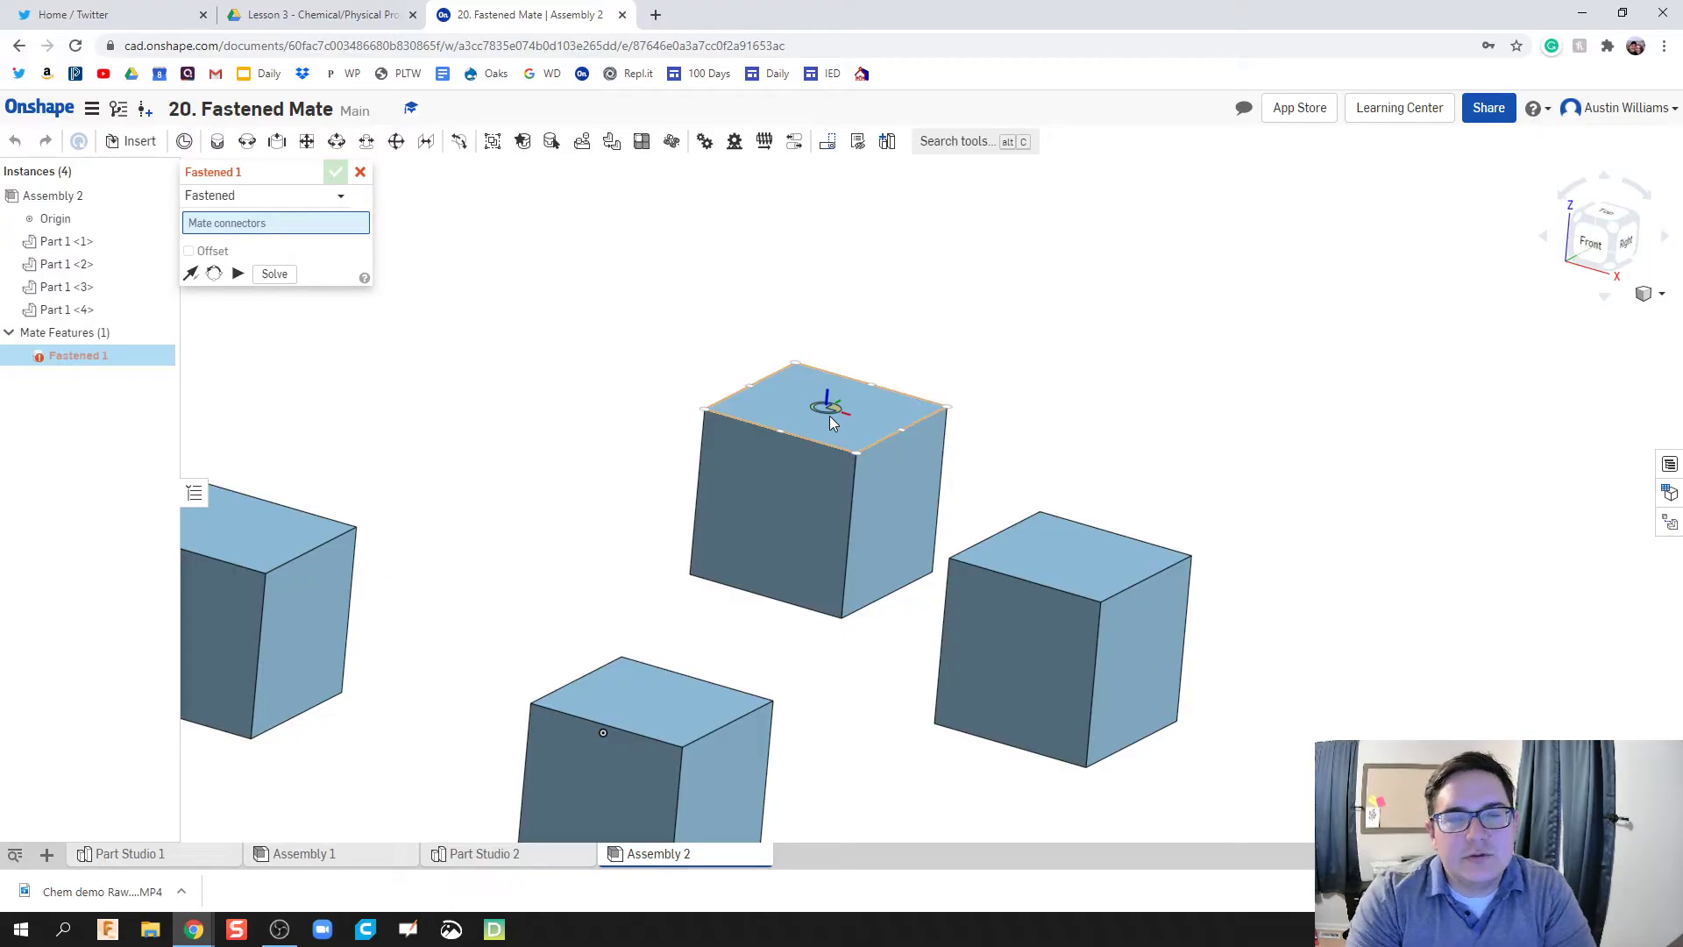
scroll(822, 410, up, 1)
scroll(822, 410, down, 1)
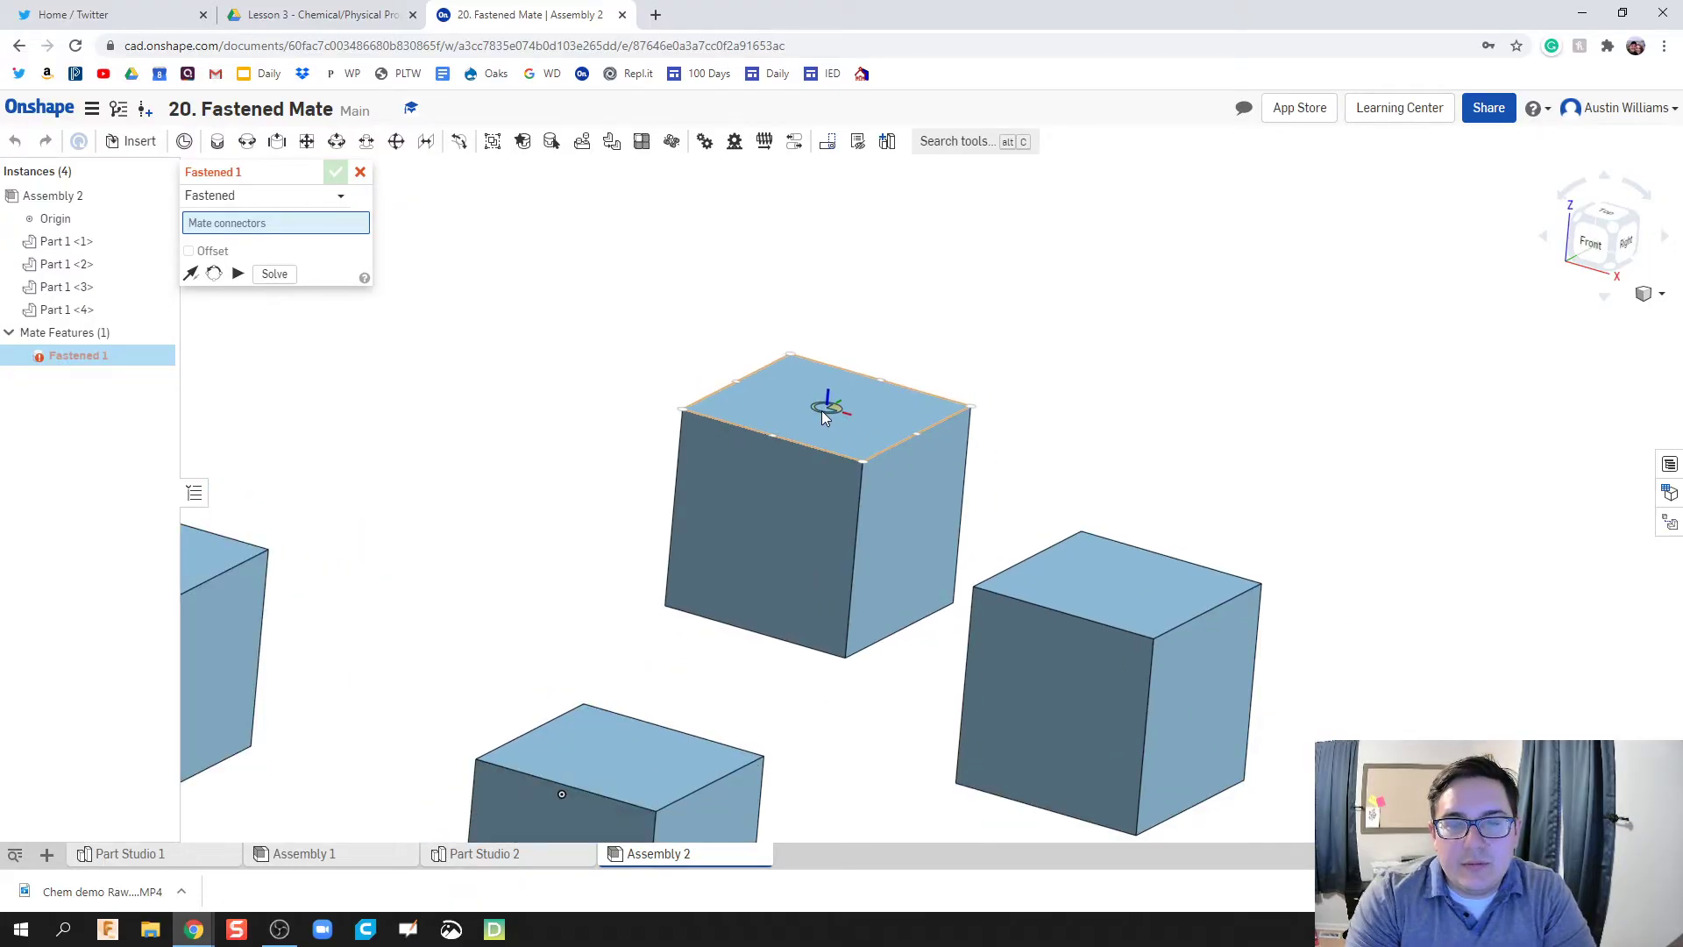
scroll(828, 410, up, 3)
click(828, 411)
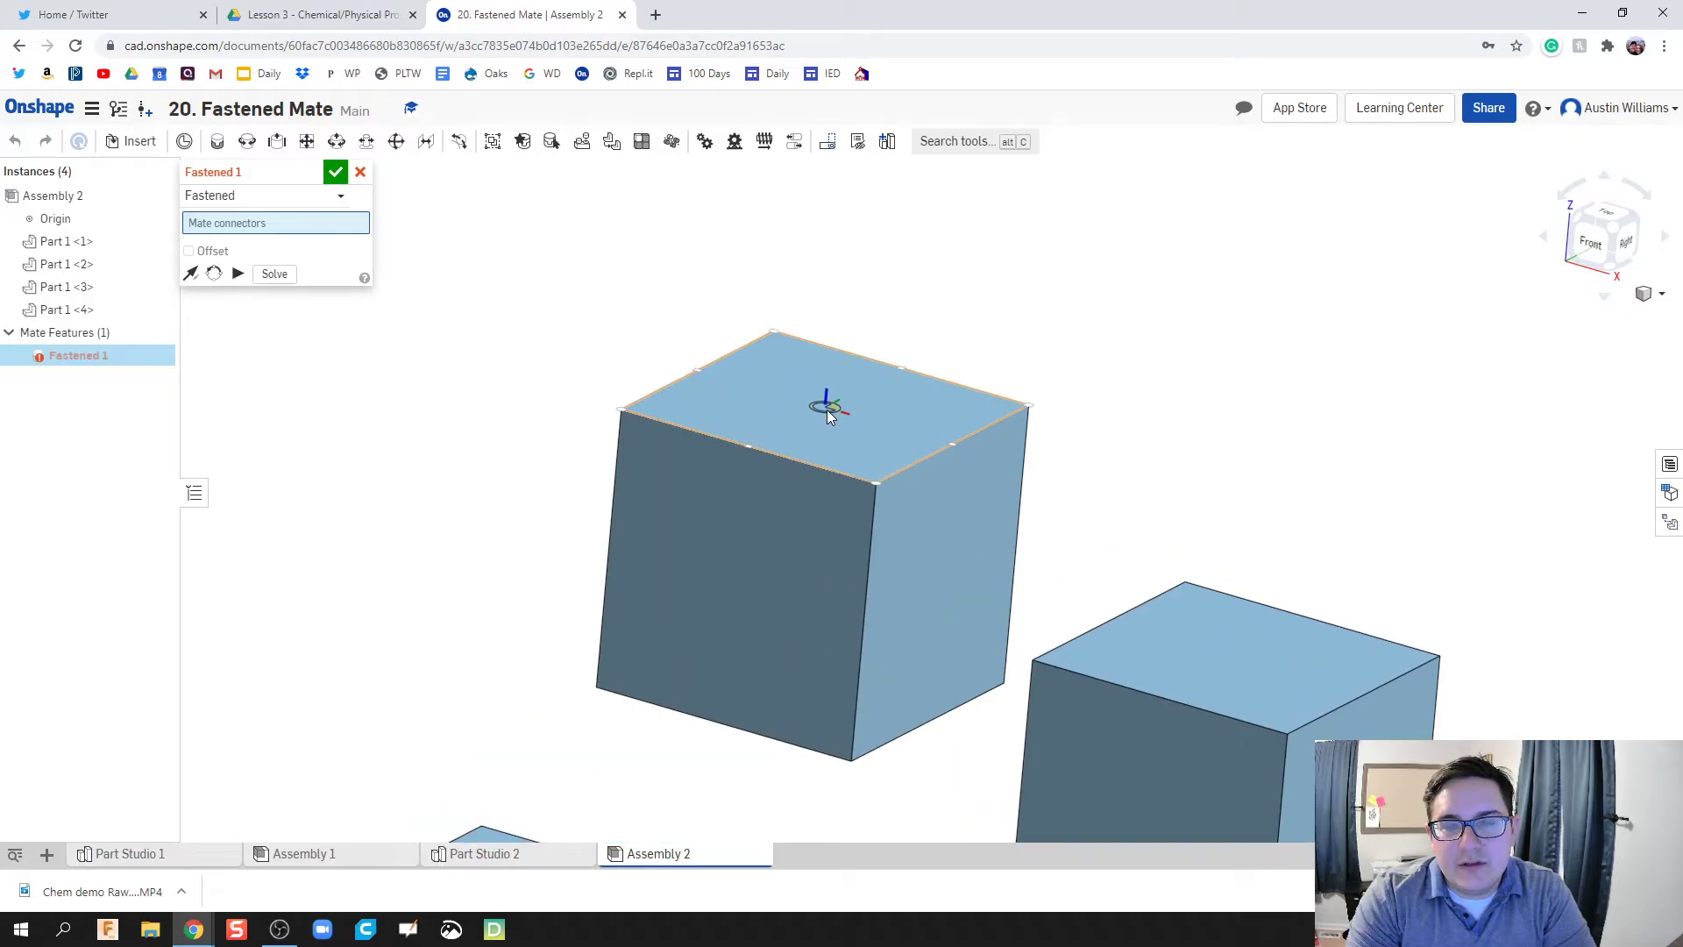
scroll(826, 410, down, 3)
right_drag(894, 673, 896, 576)
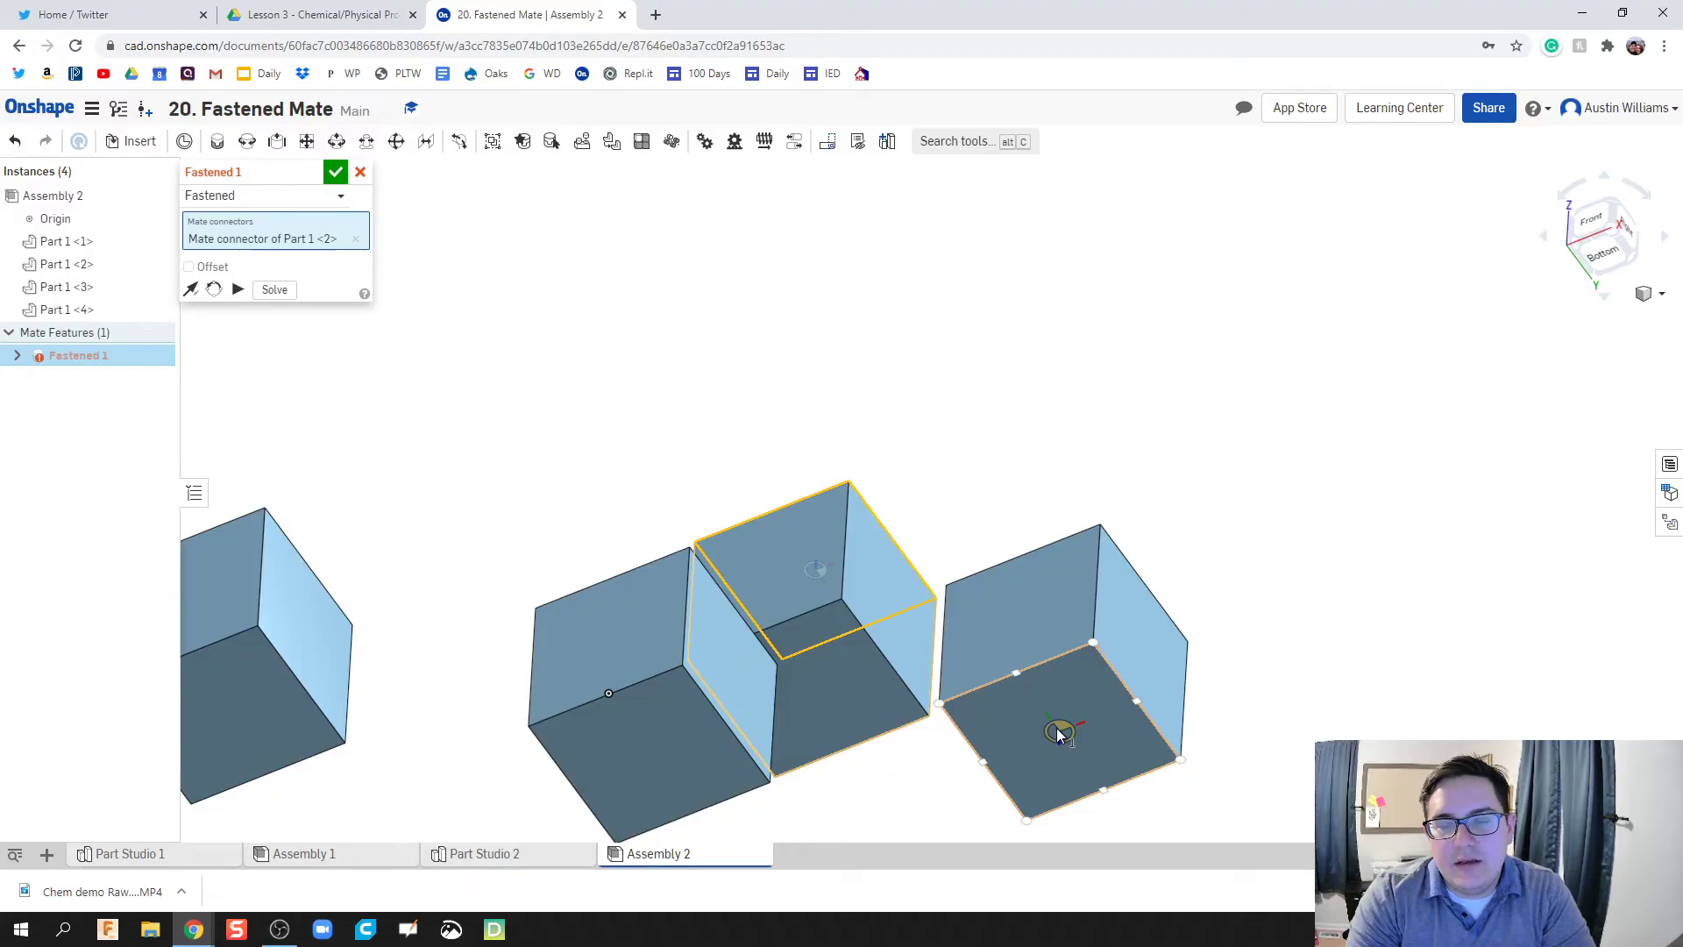
click(1058, 730)
right_drag(1054, 597, 1051, 677)
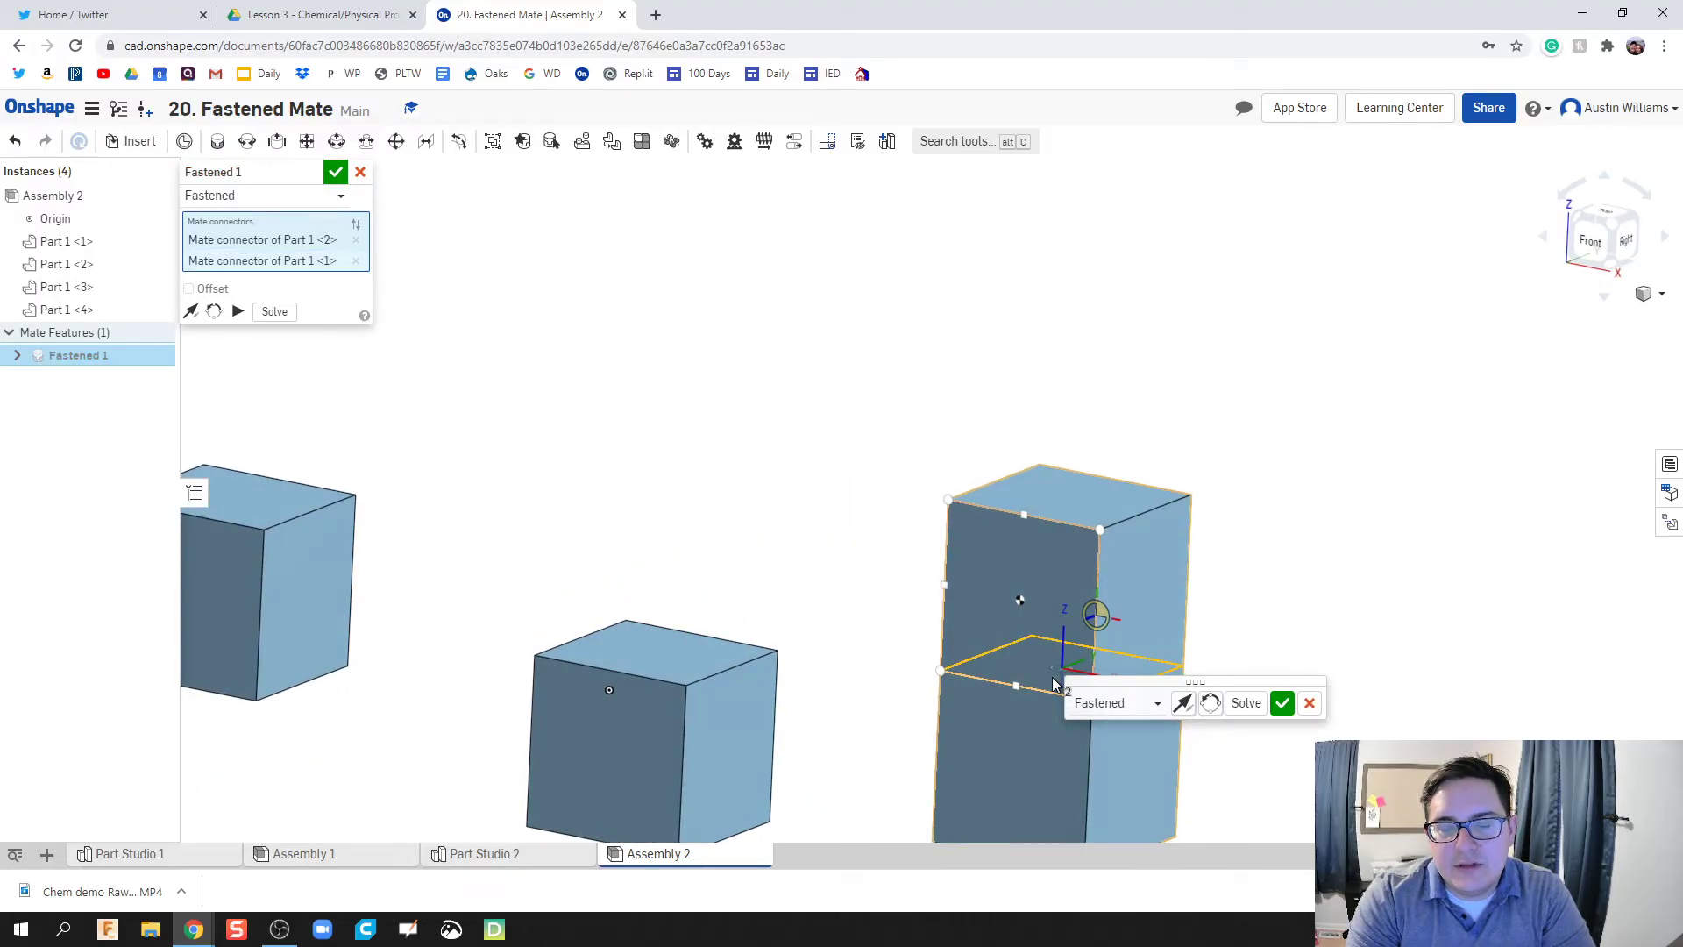
scroll(833, 543, down, 5)
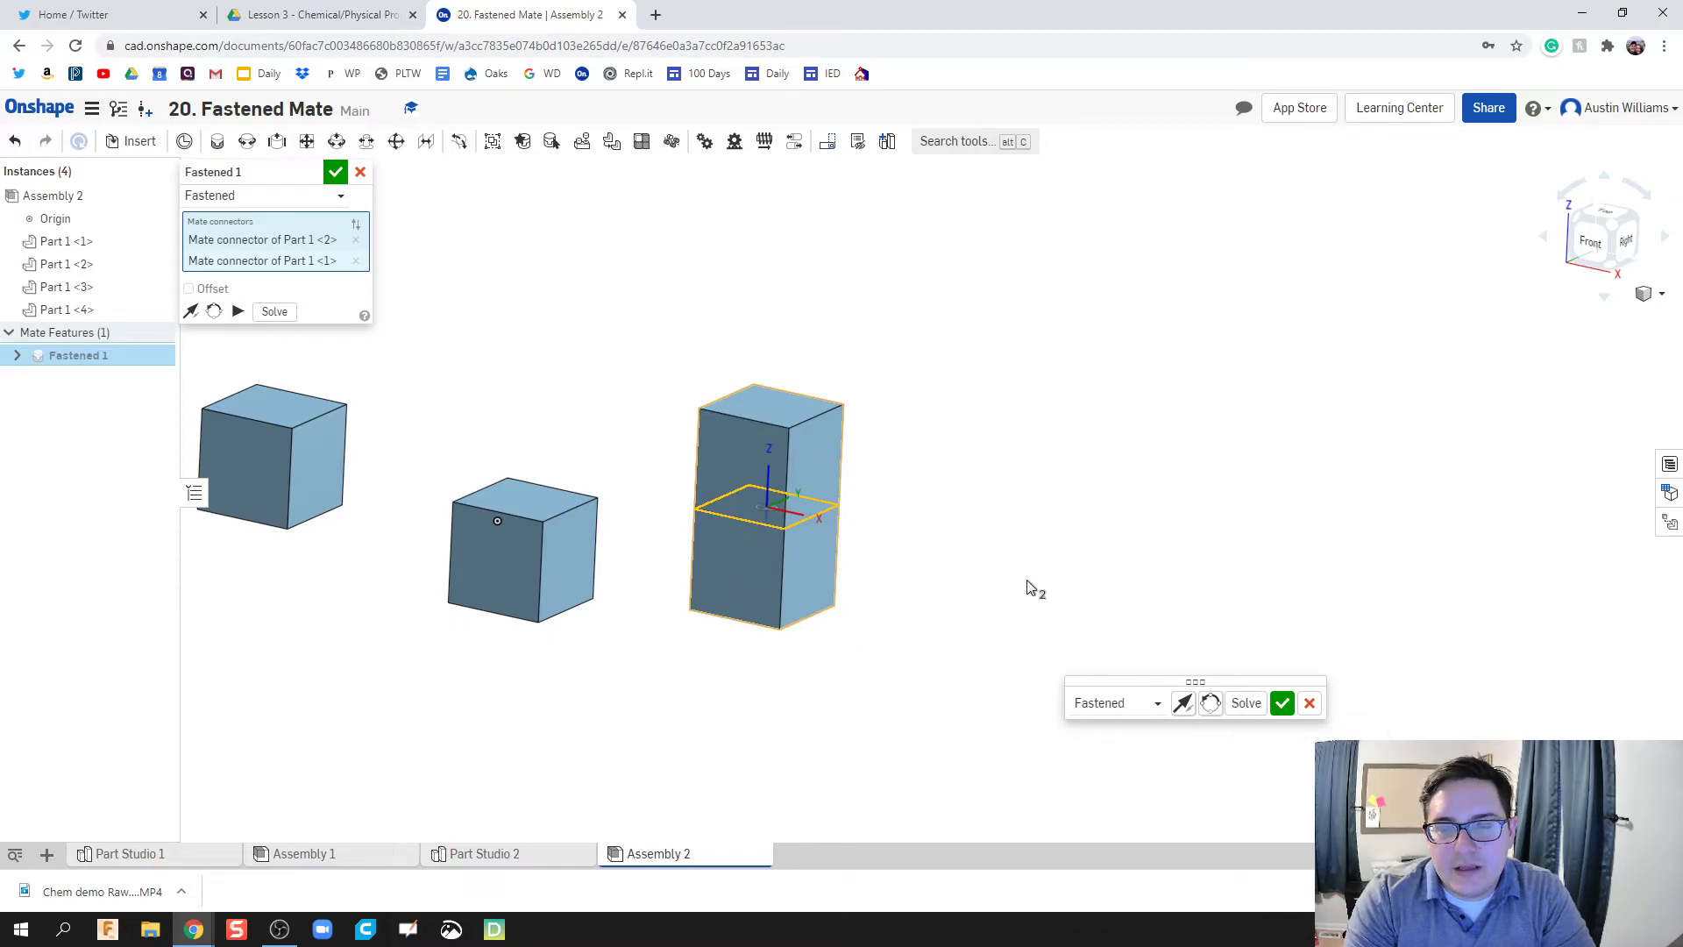
middle_drag(1028, 586, 1205, 608)
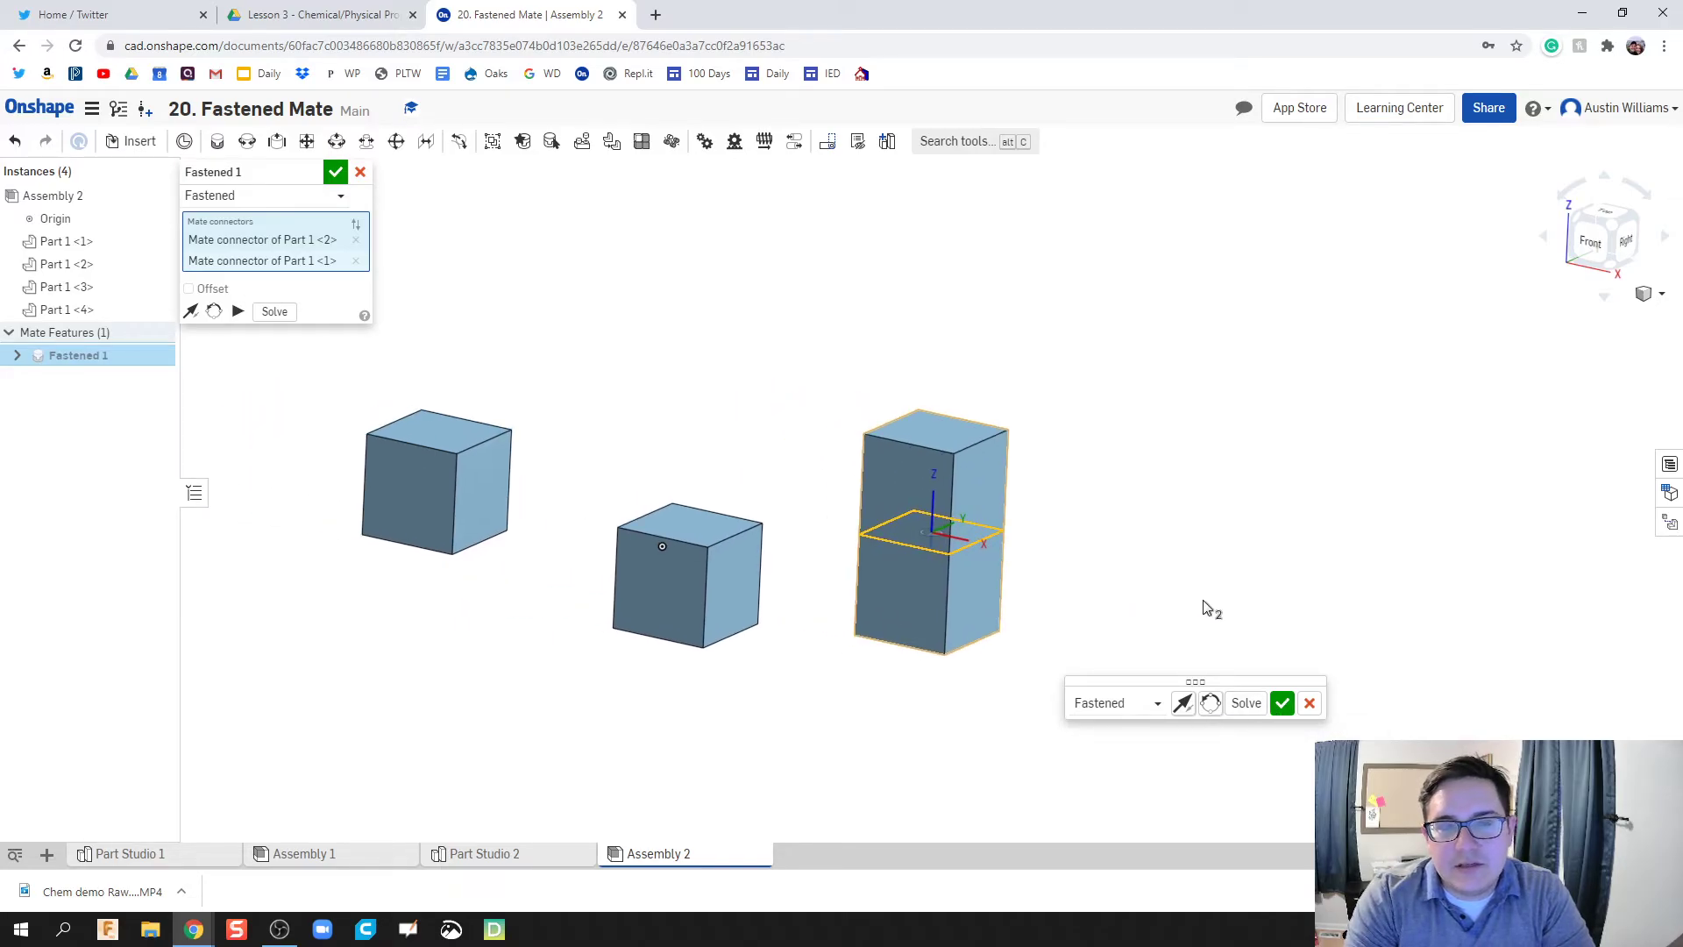
click(1284, 704)
drag(913, 535, 885, 440)
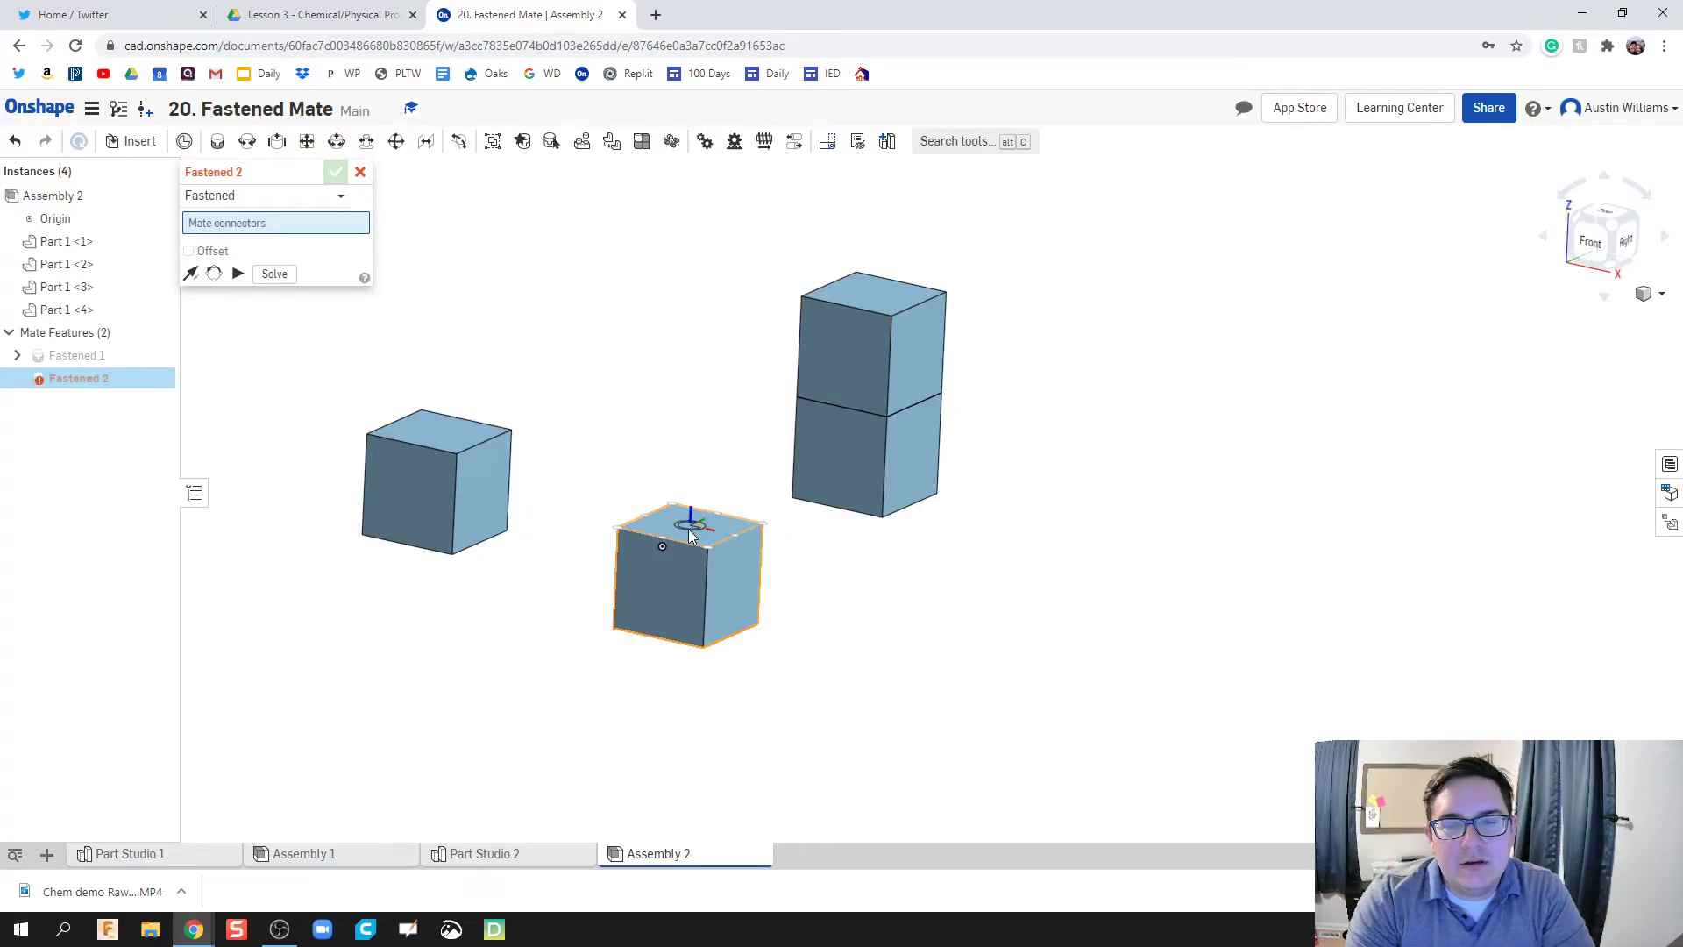
- Fasten the top face center of the cube at the origin to the stack's lower cube at its right face center, with the primary axis flipped
click(692, 529)
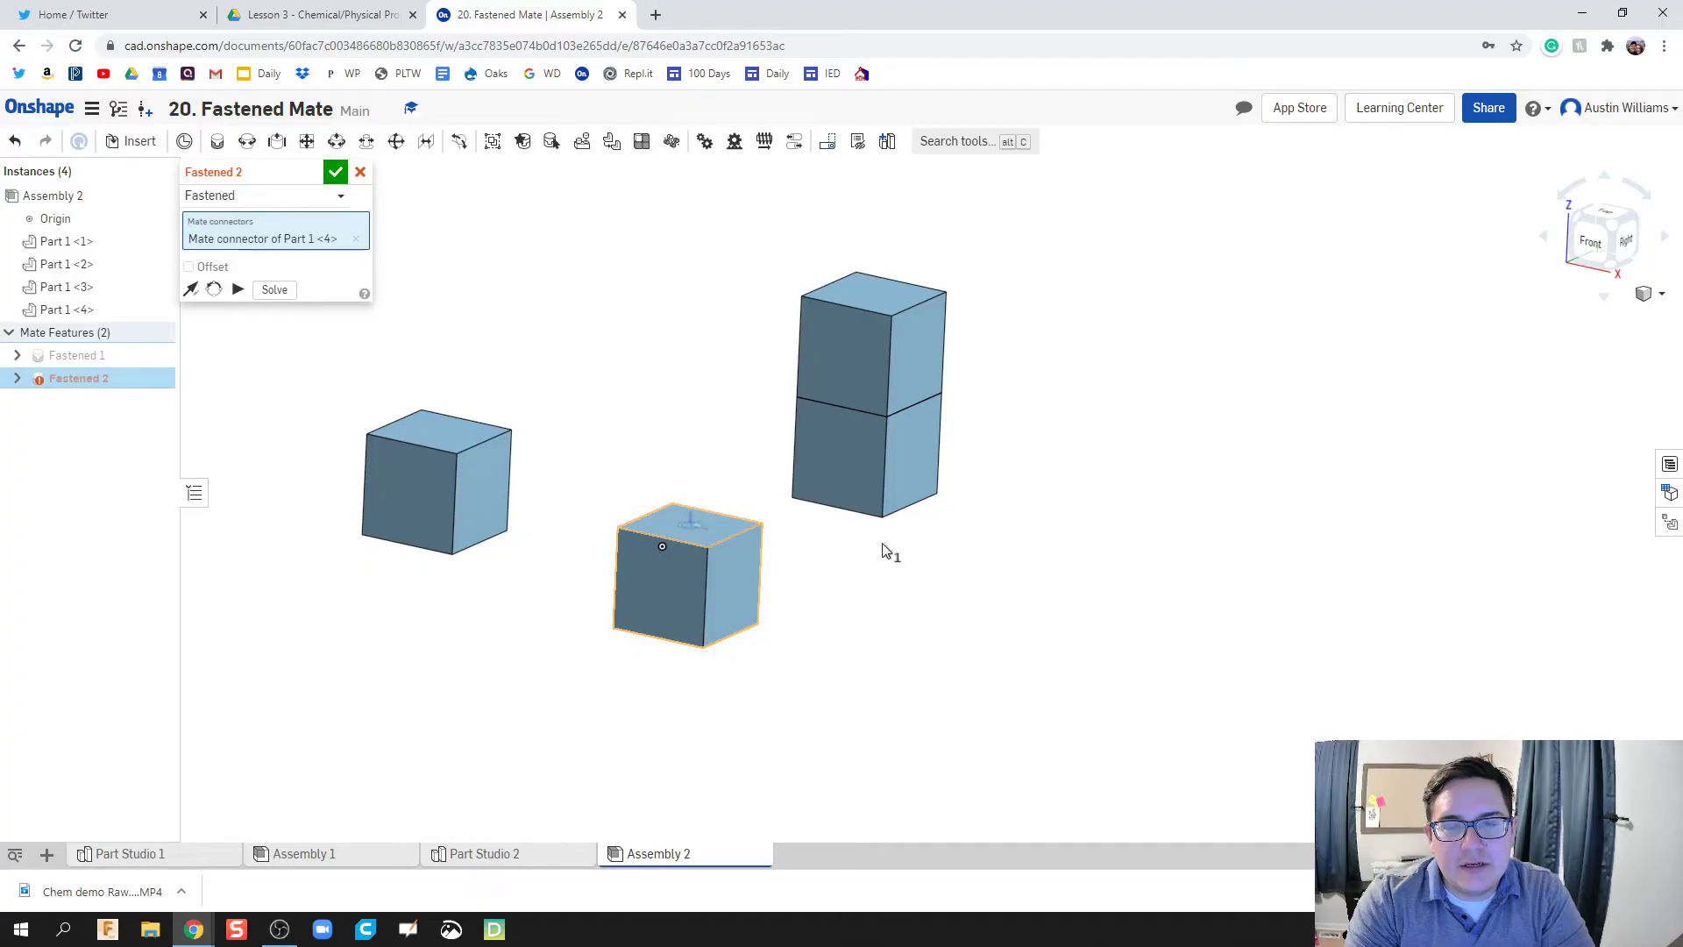
click(916, 462)
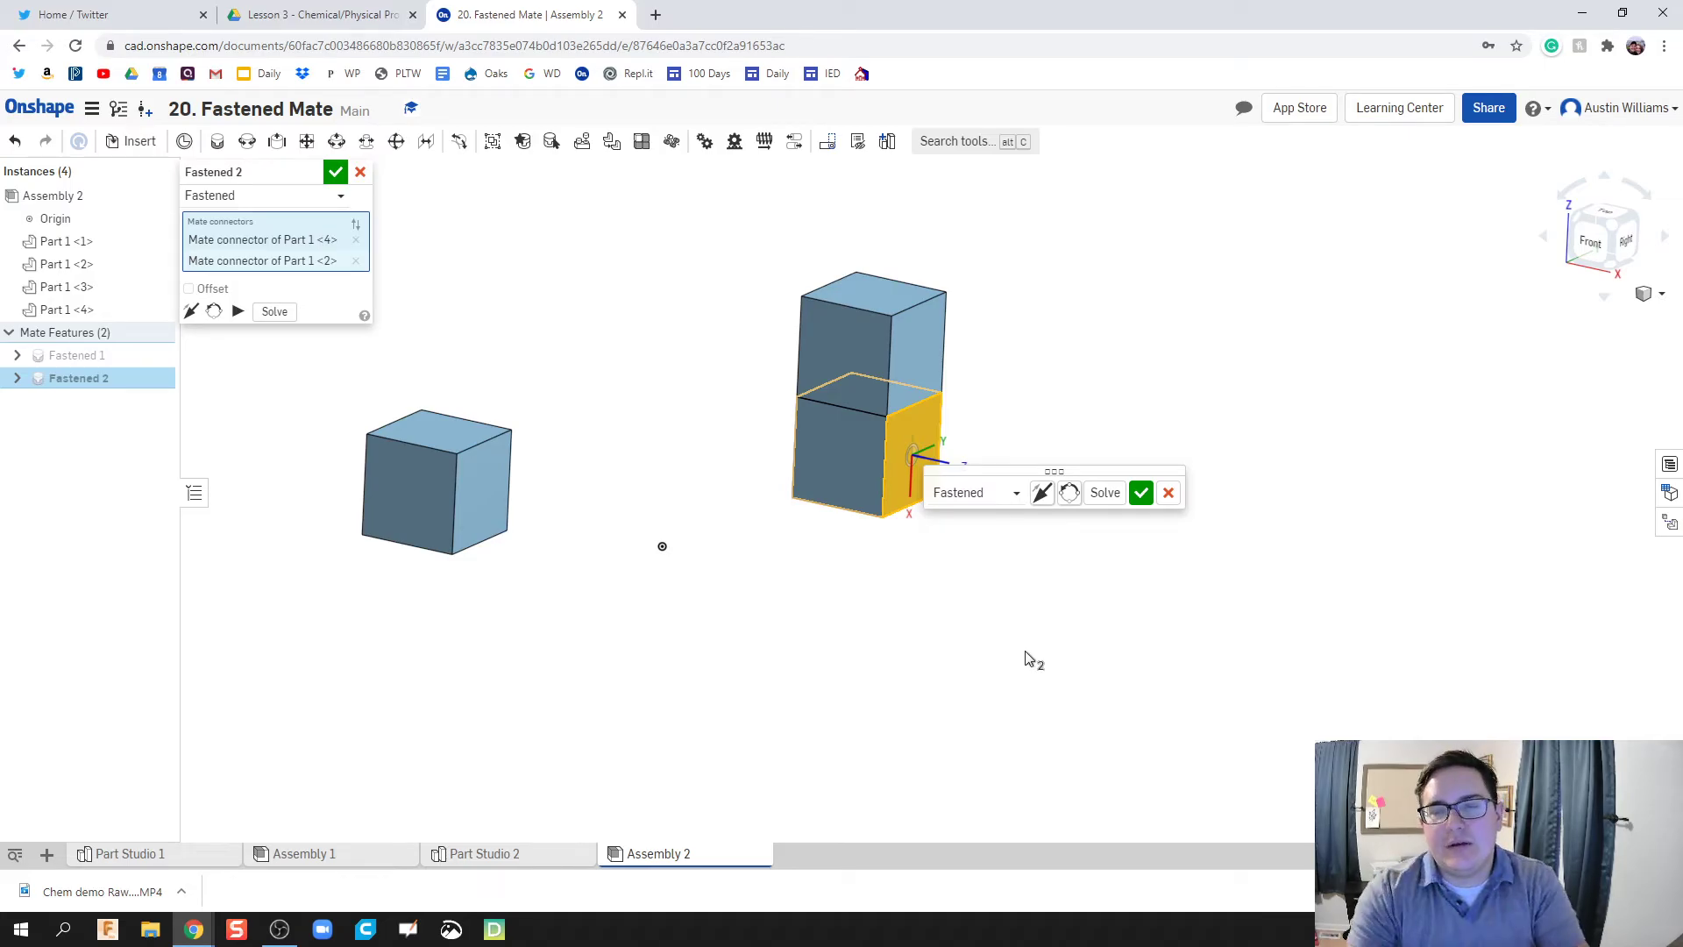
drag(1008, 470, 1036, 528)
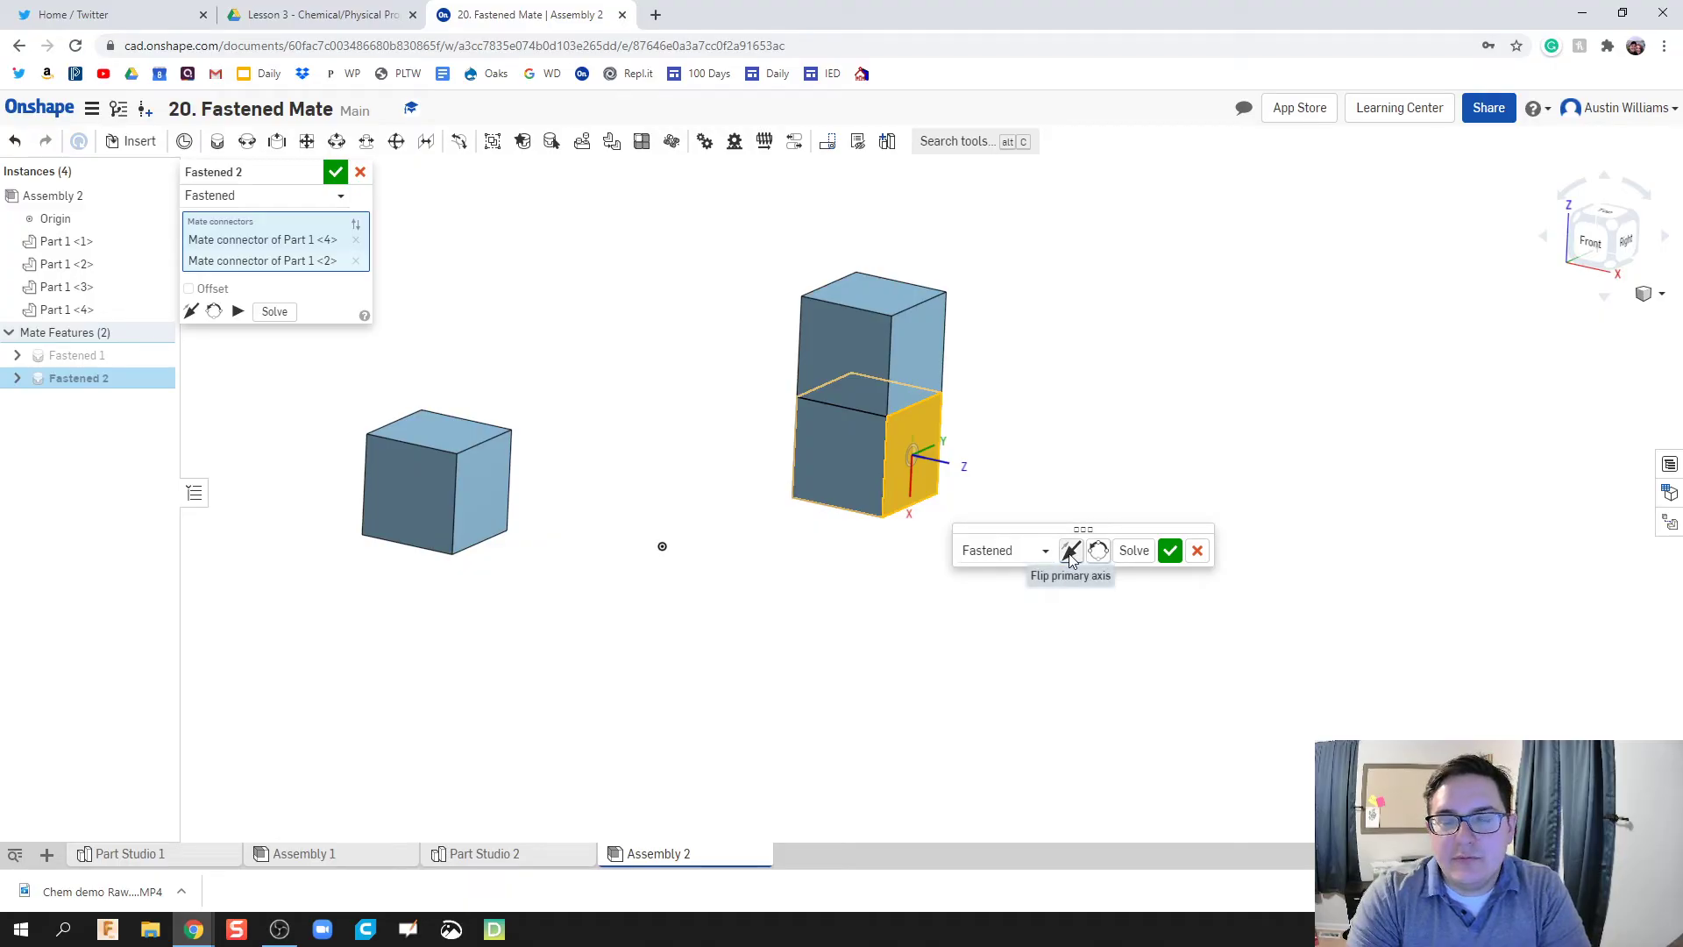
click(1069, 554)
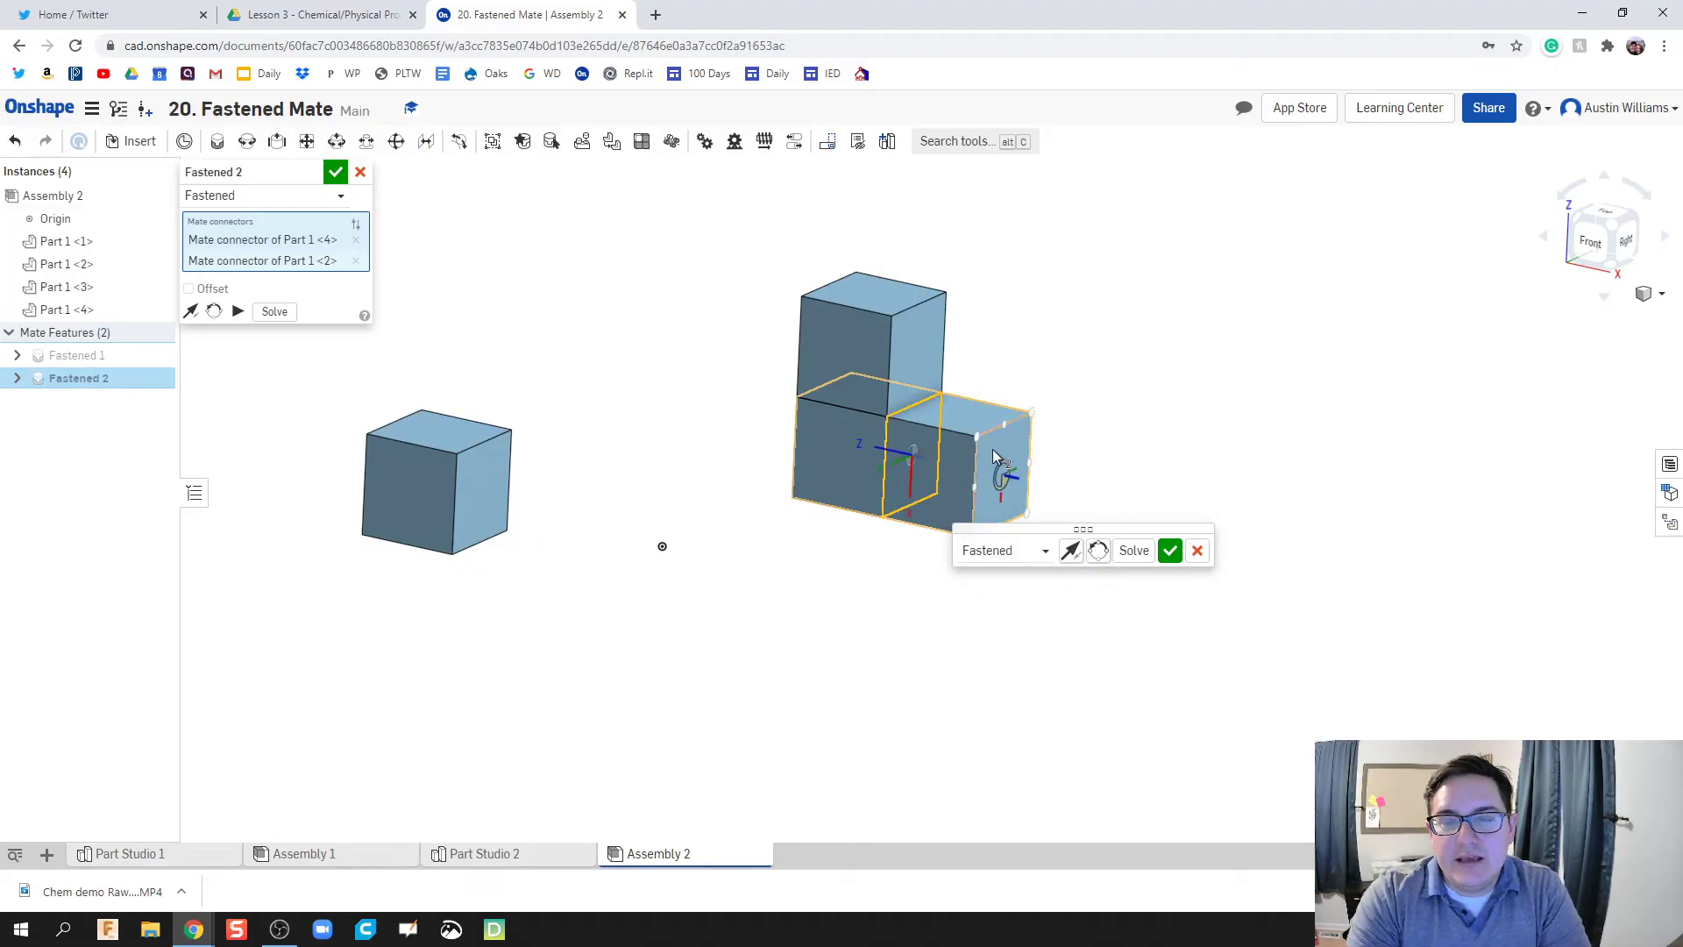
click(1170, 551)
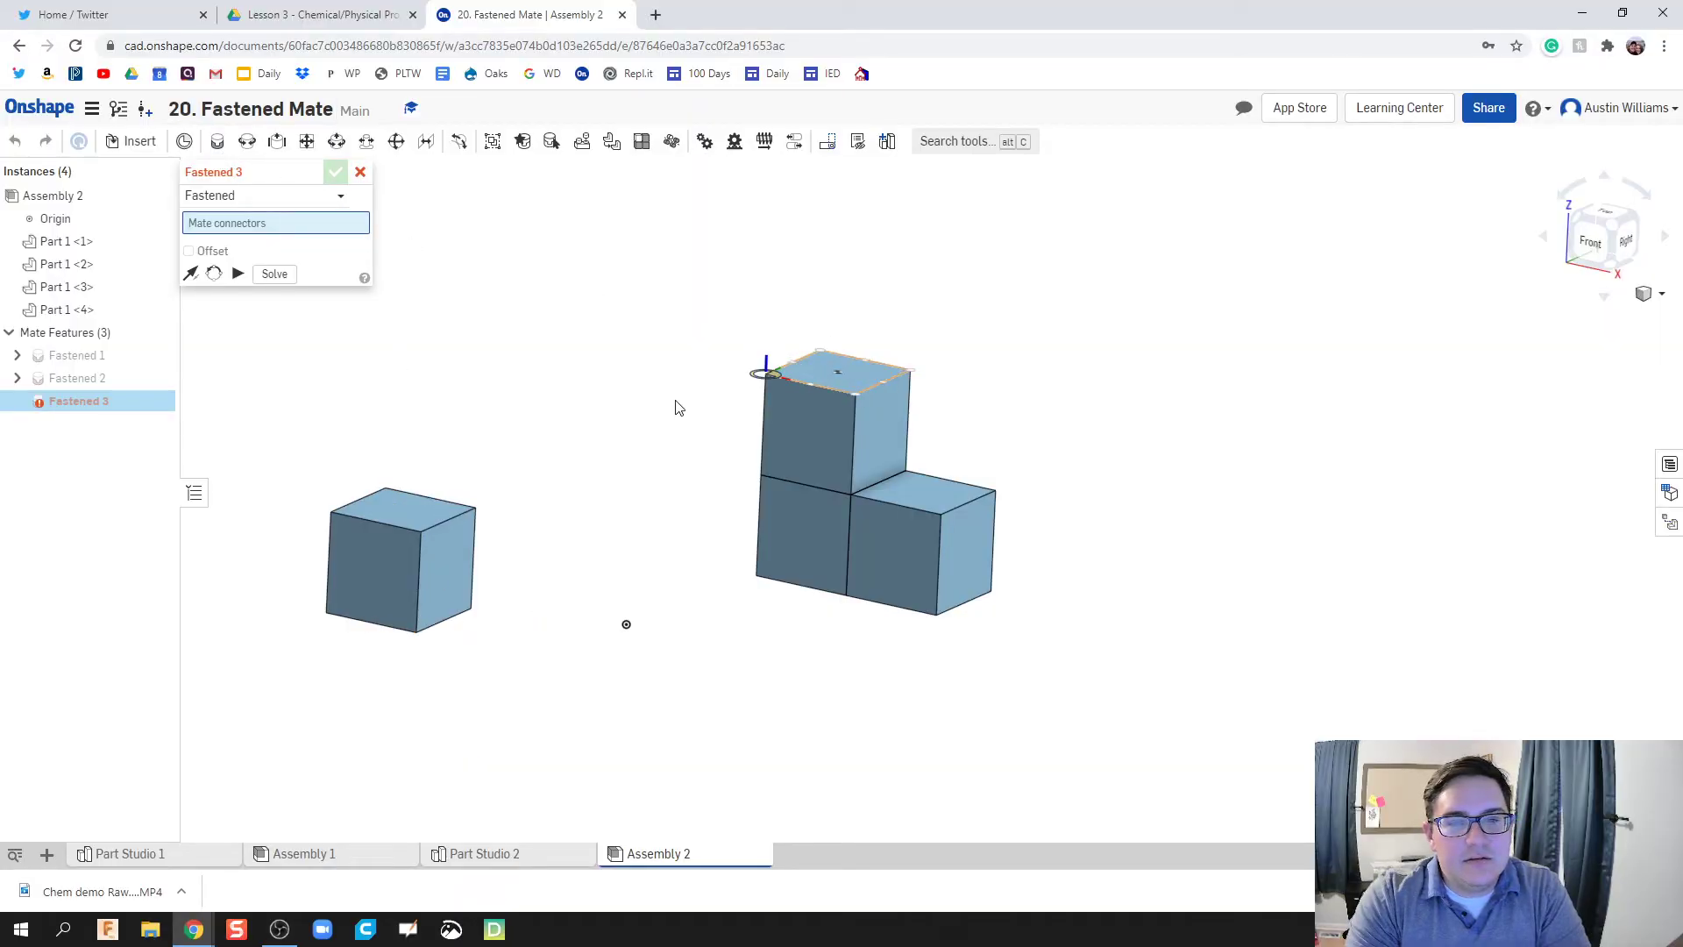
- Fasten the remaining cube's top face center to the center of the stack's top face with the primary axis flipped, and end the mate command
click(404, 517)
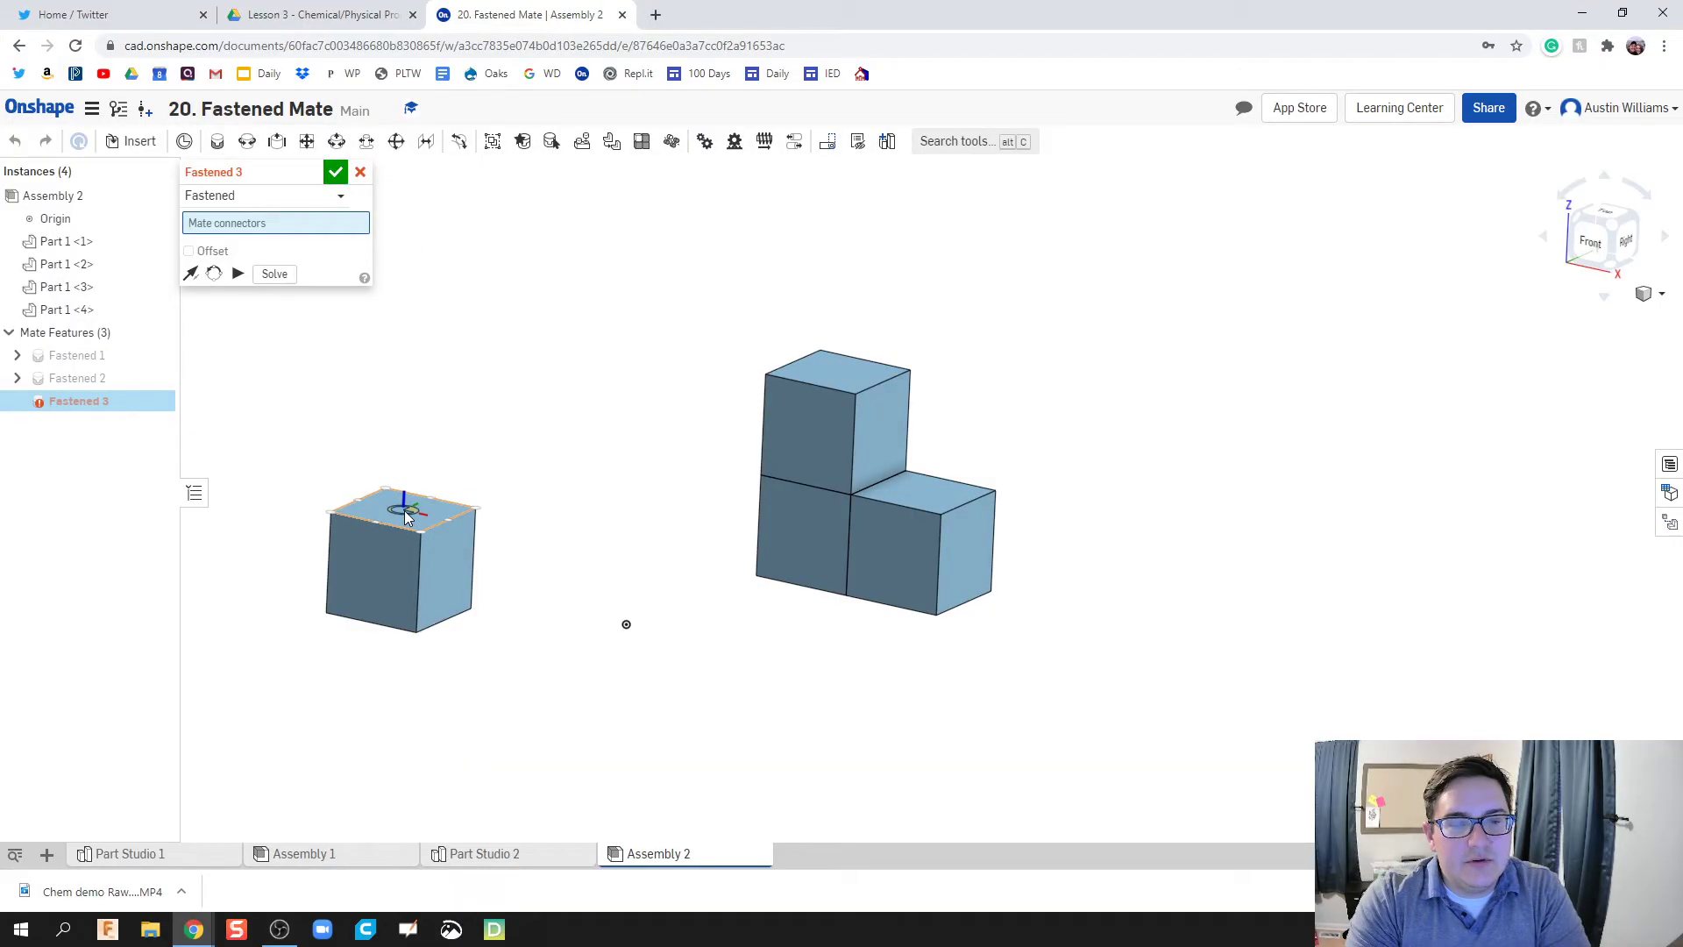
click(838, 375)
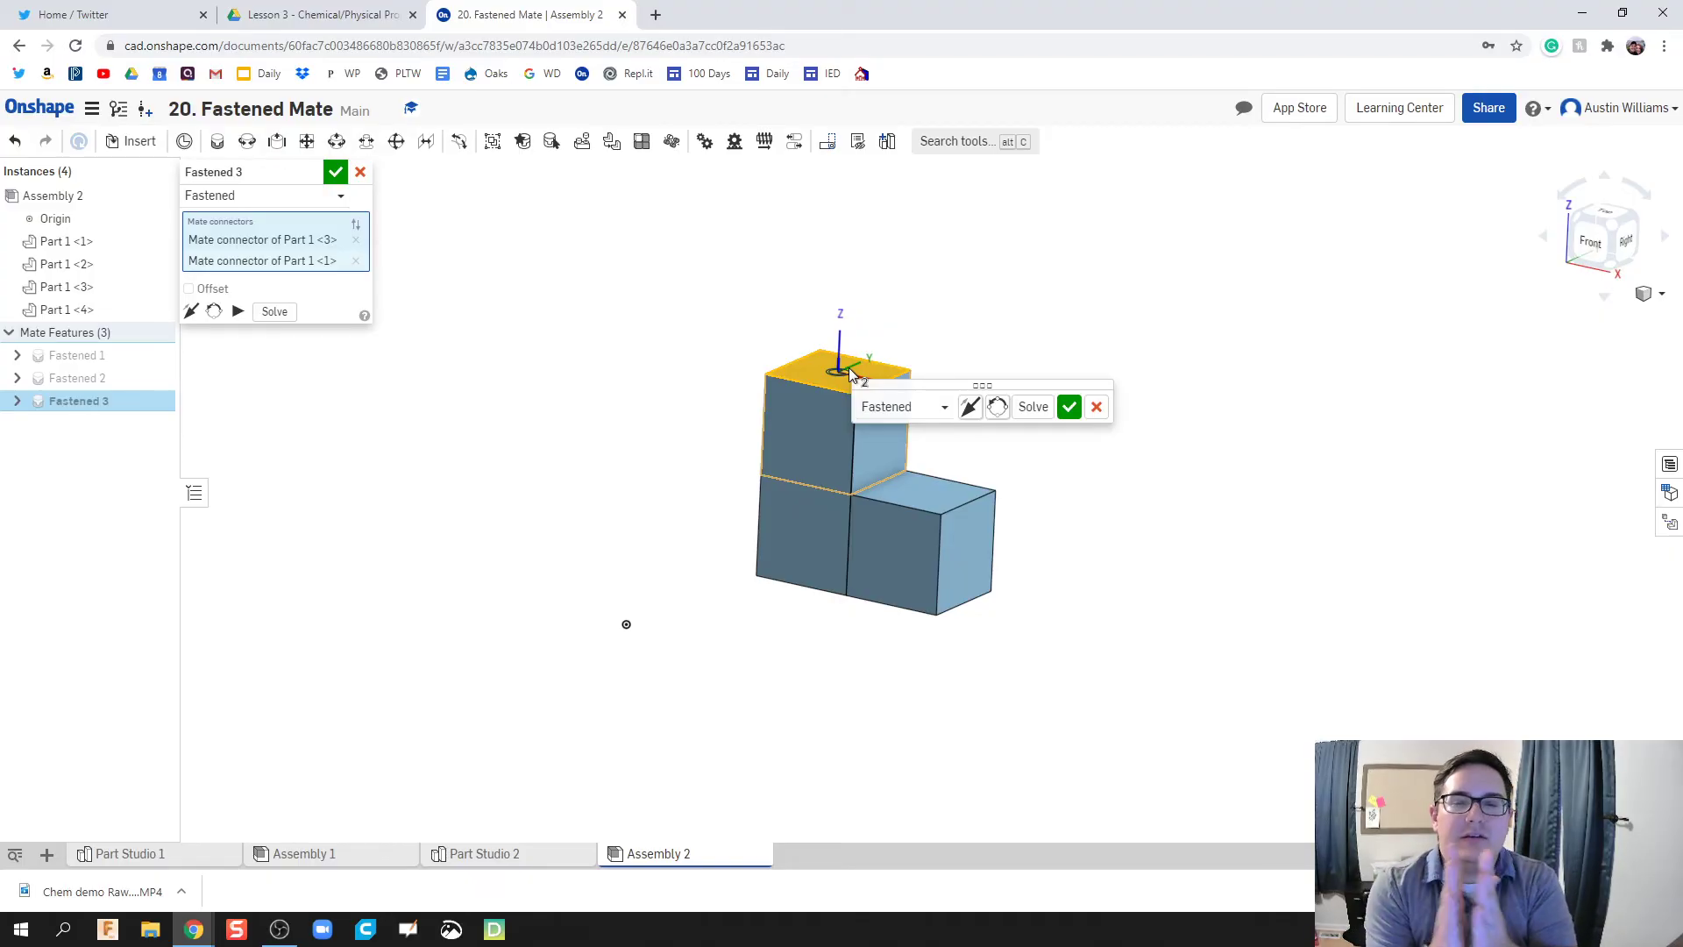
click(969, 408)
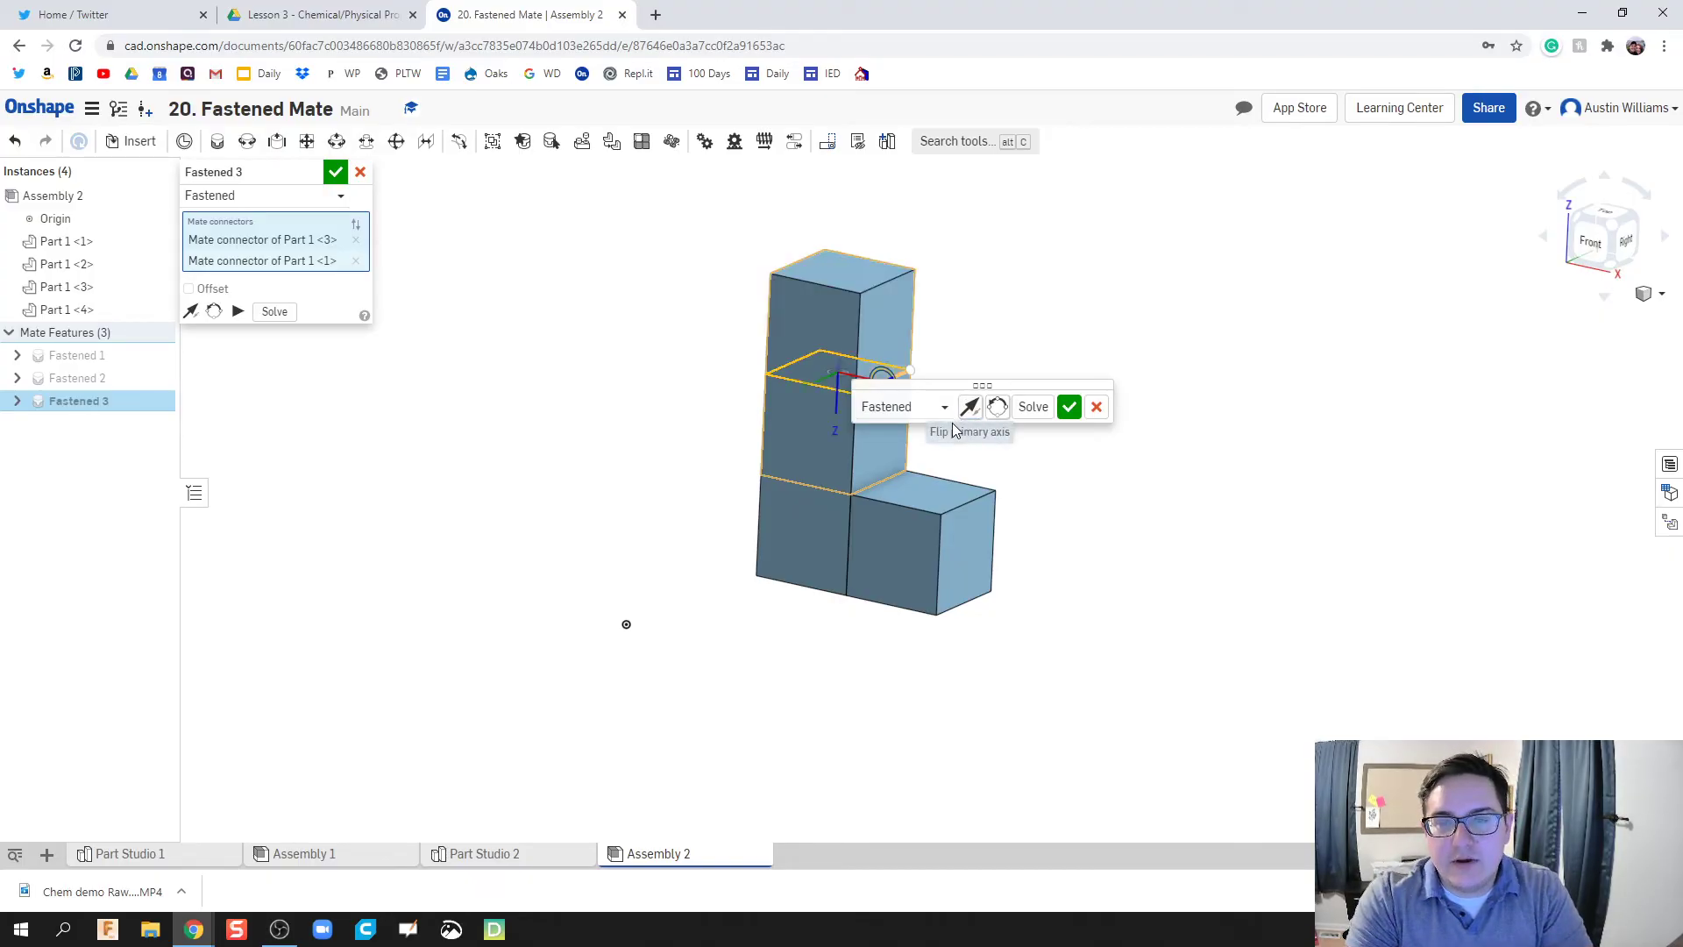
scroll(870, 502, up, 1)
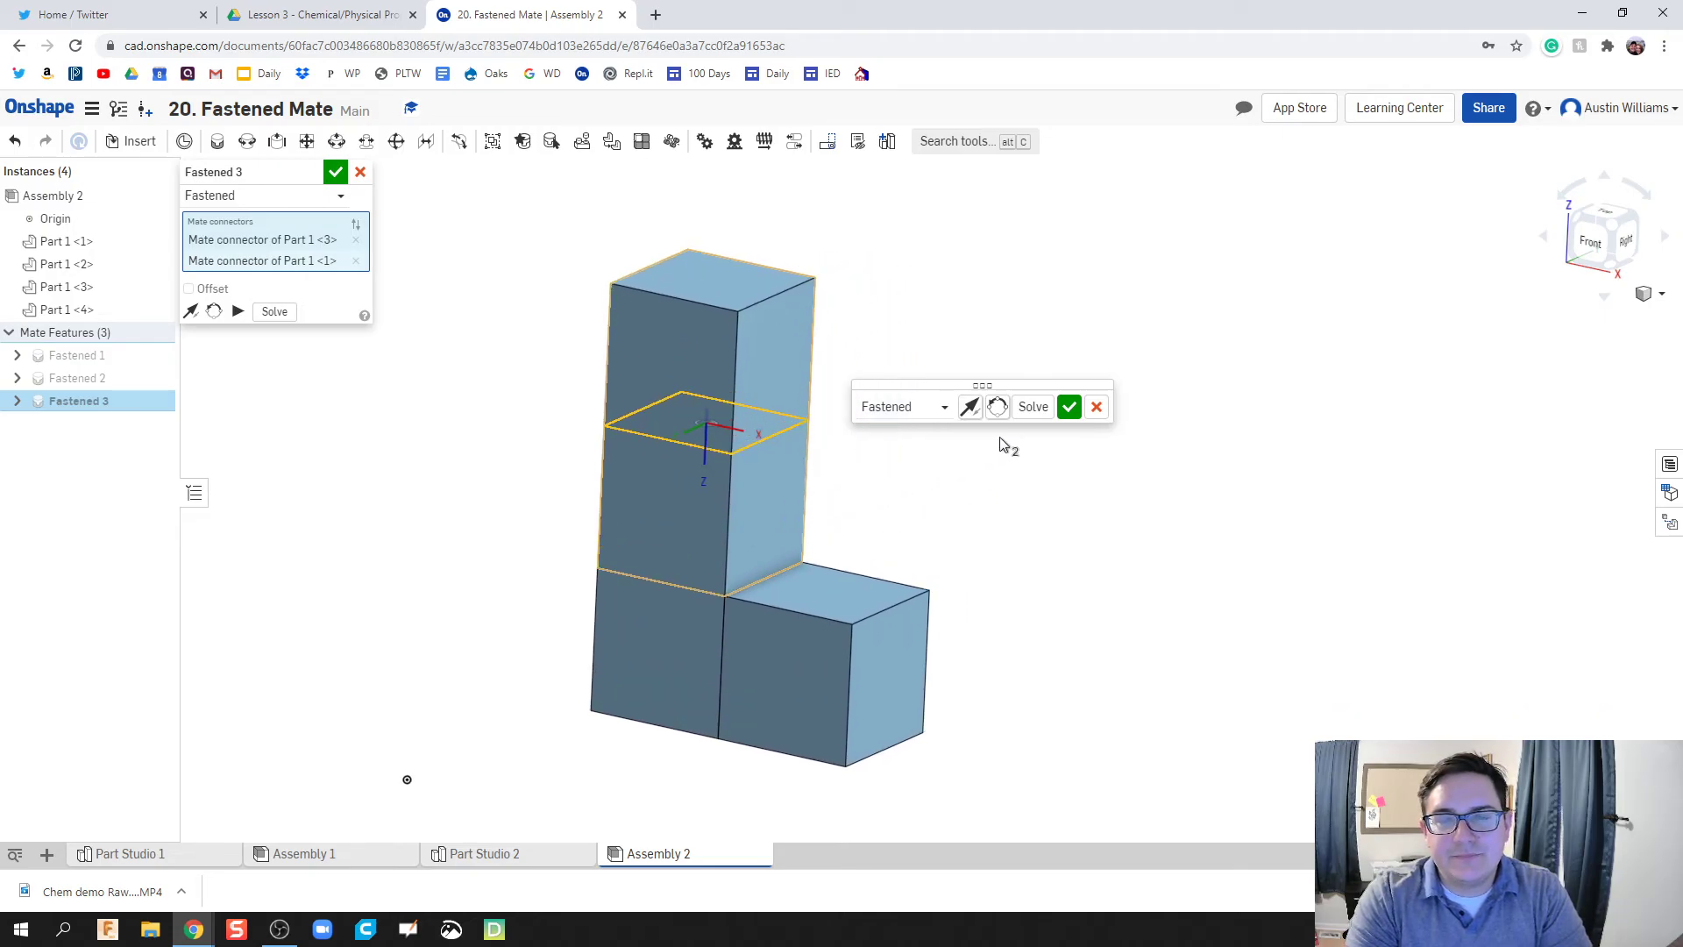
click(1079, 412)
middle_drag(928, 500, 984, 492)
scroll(995, 511, up, 1)
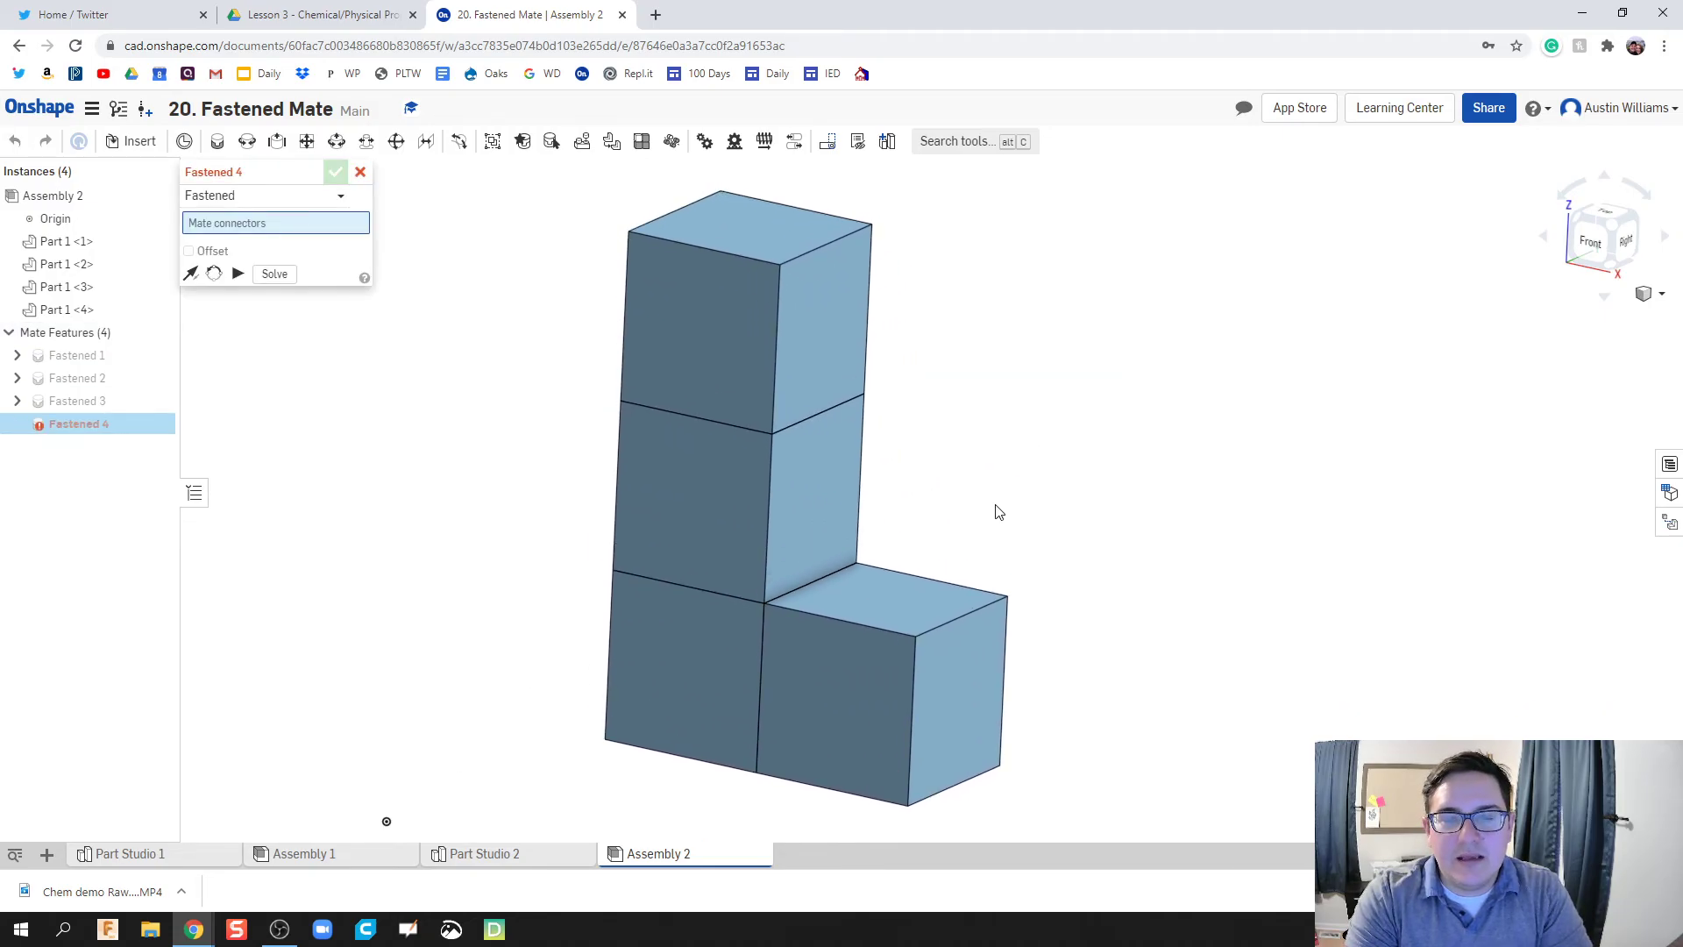
scroll(846, 522, down, 1)
scroll(846, 522, down, 2)
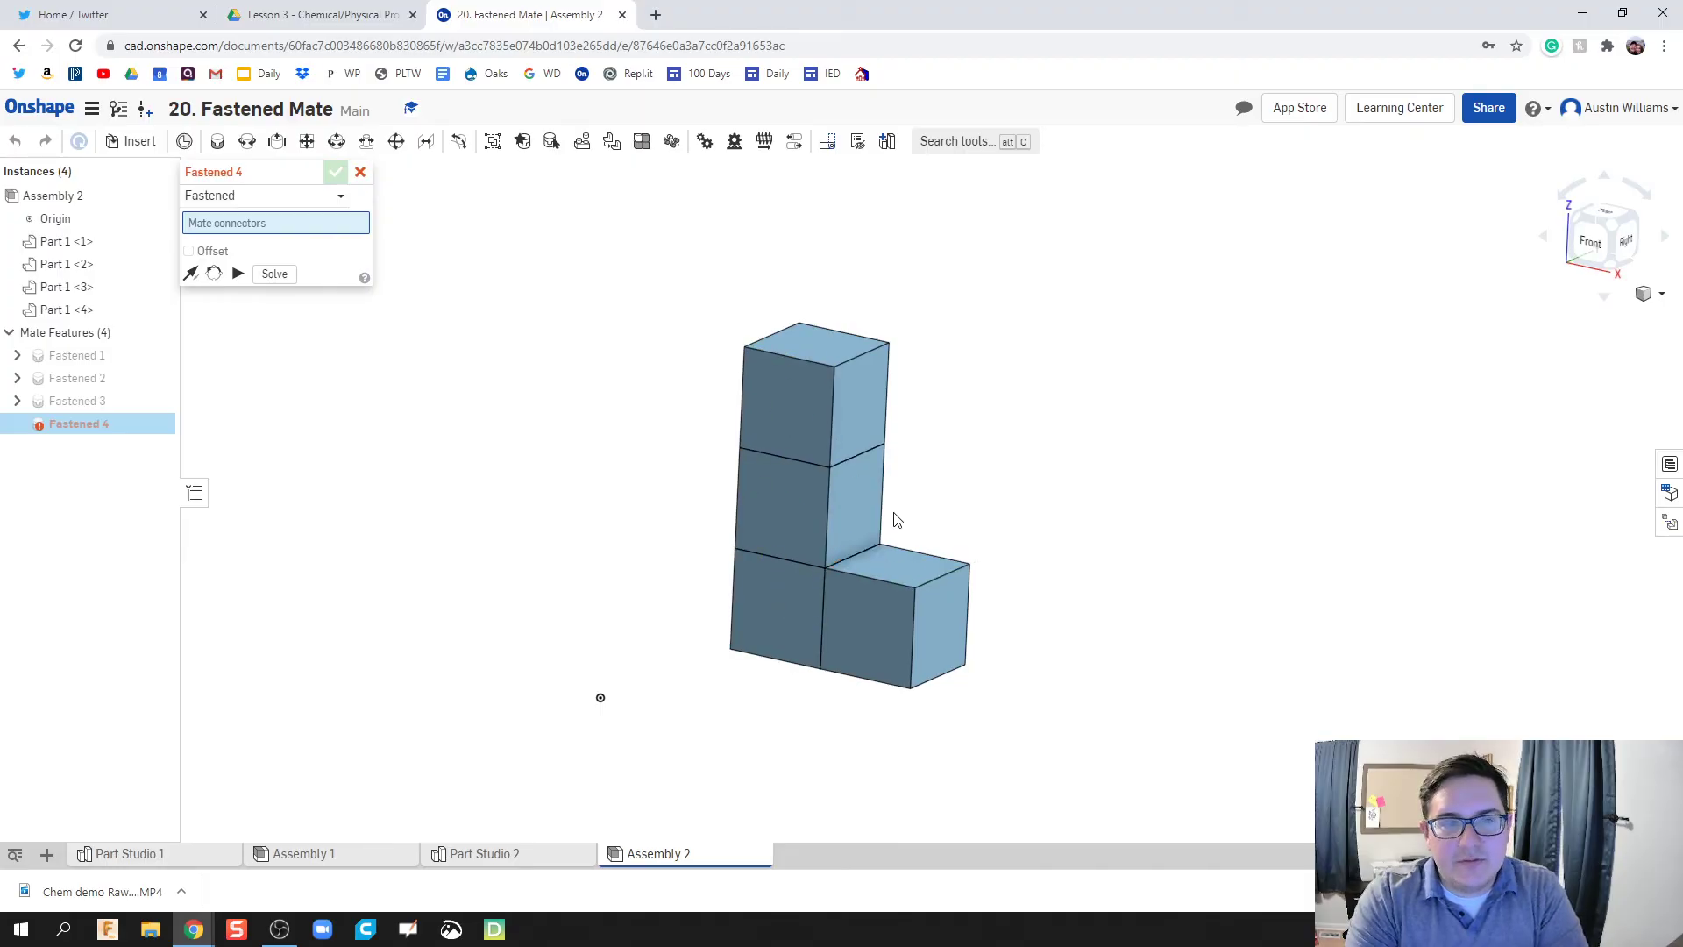
click(360, 171)
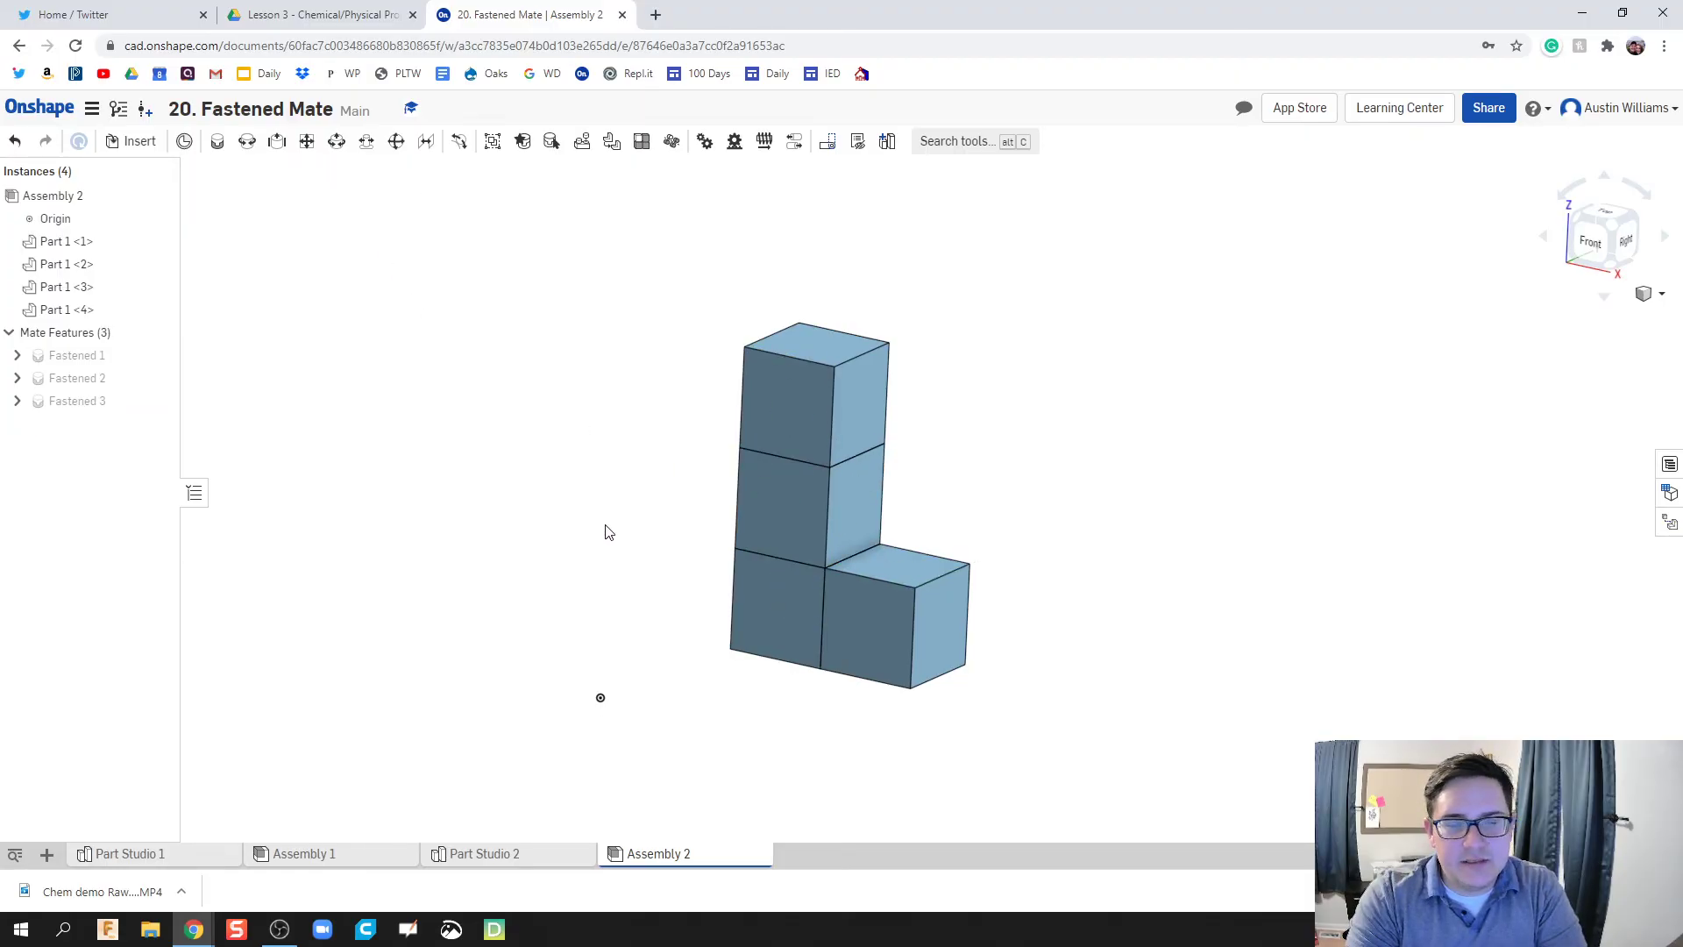
middle_drag(605, 530, 515, 529)
mouse_move(757, 542)
middle_down()
mouse_move(729, 550)
mouse_move(777, 530)
mouse_move(741, 541)
middle_up()
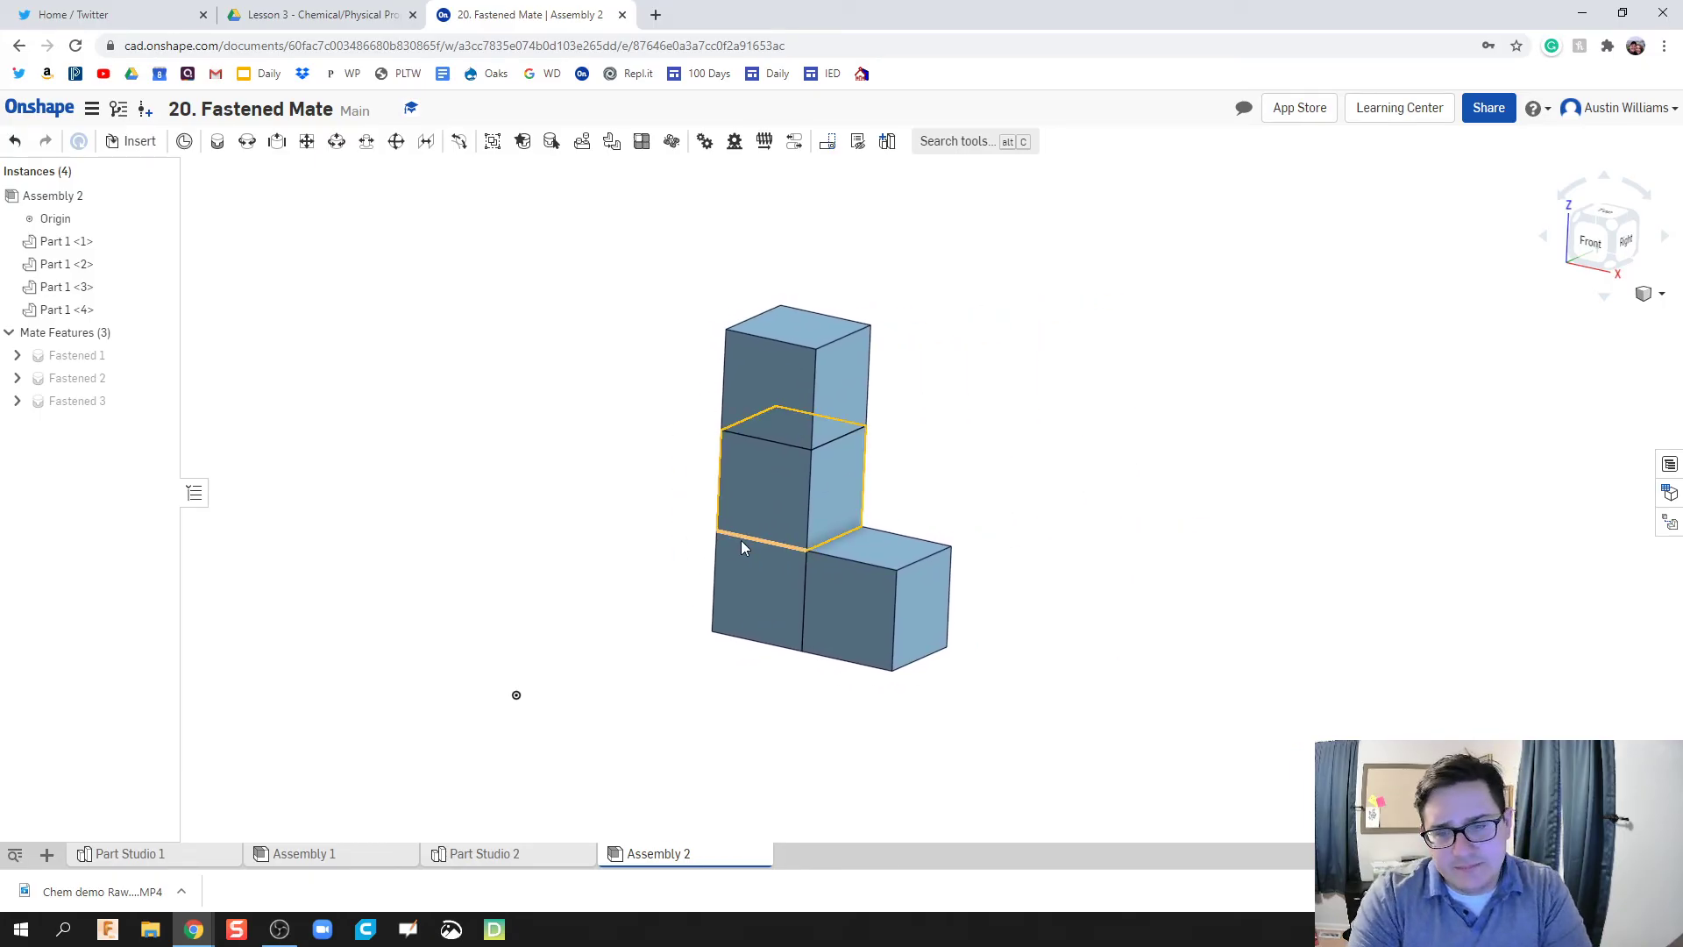
mouse_move(747, 556)
middle_down()
mouse_move(659, 557)
mouse_move(713, 554)
middle_up()
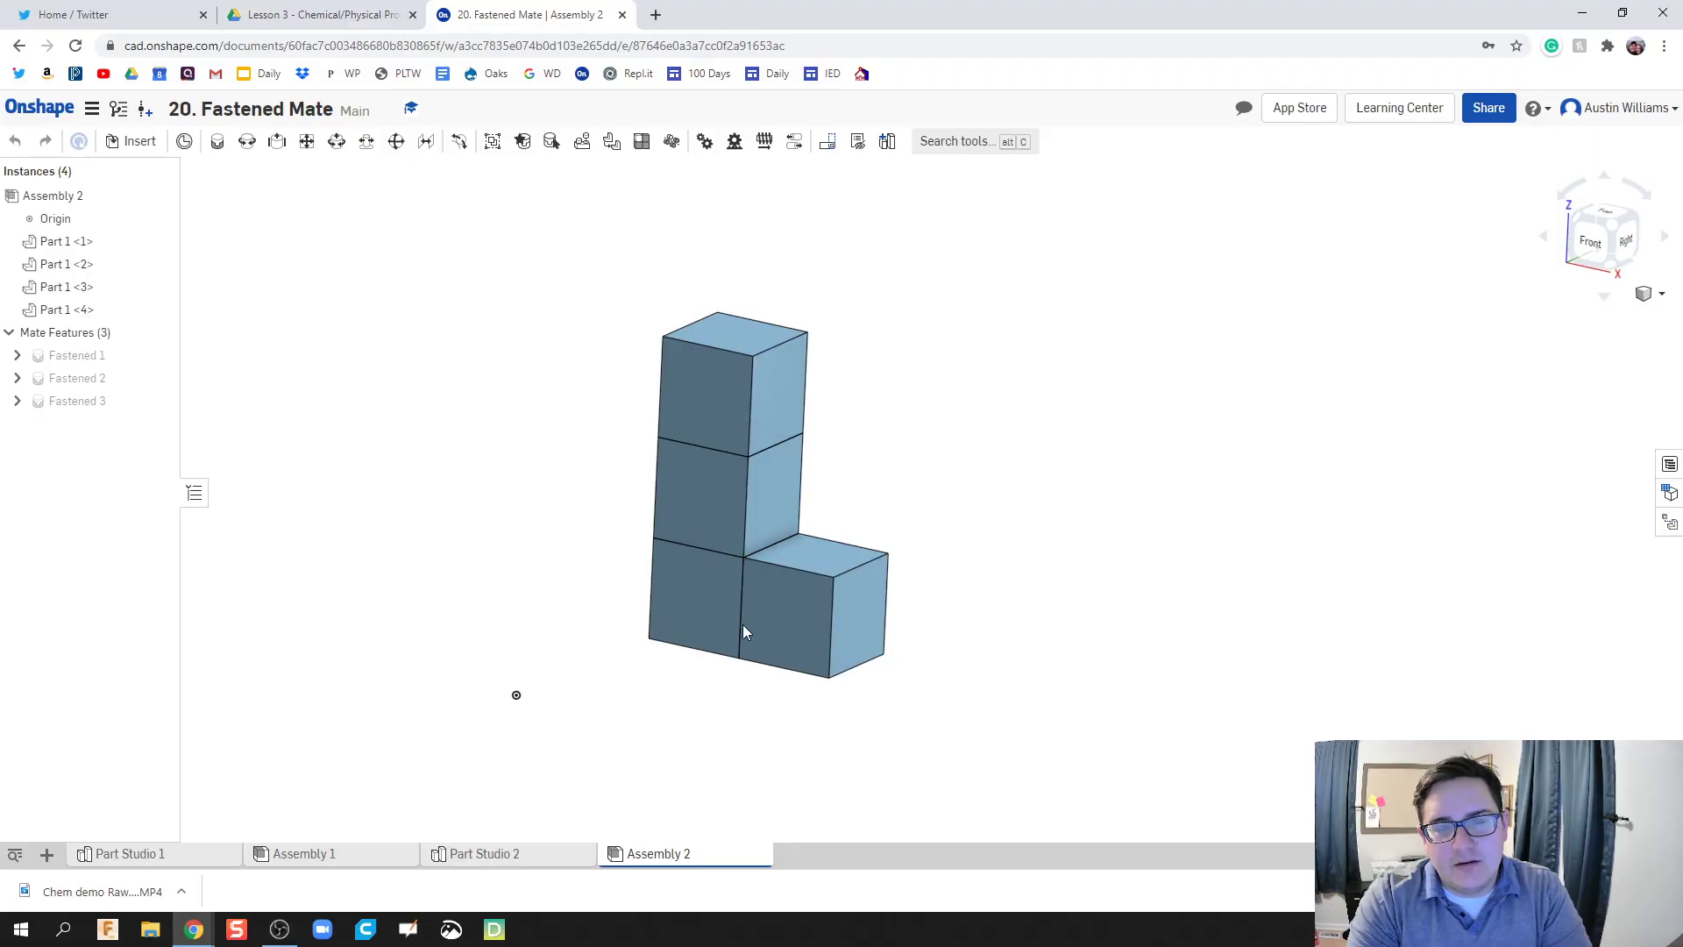
middle_drag(743, 624, 754, 504)
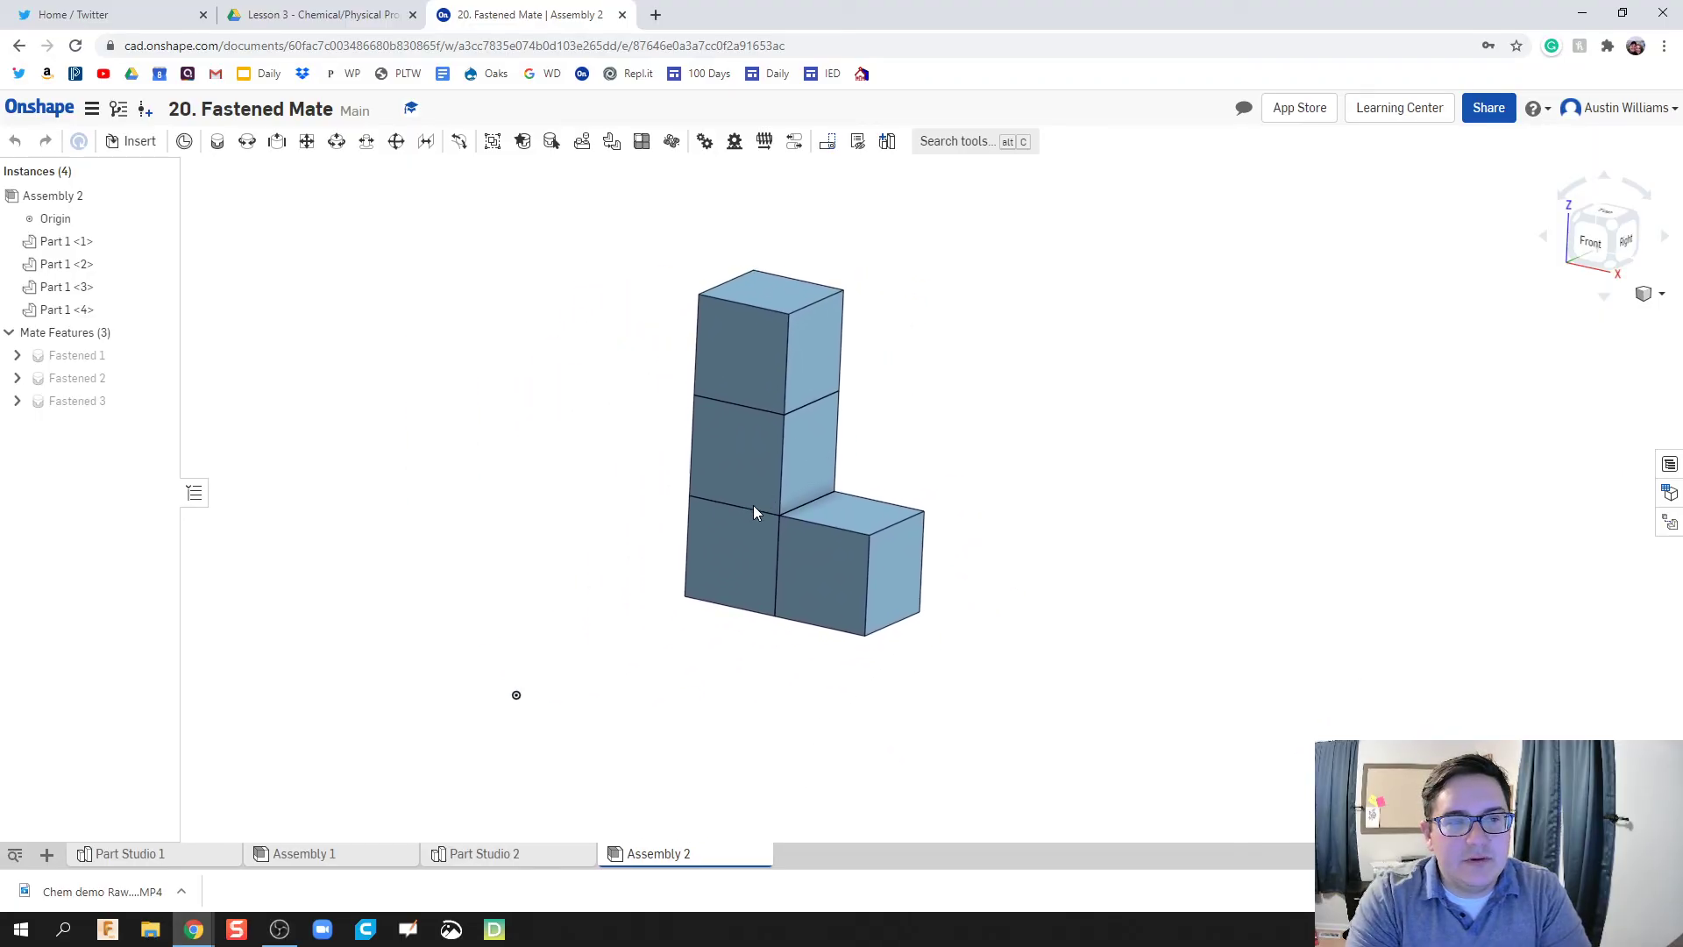